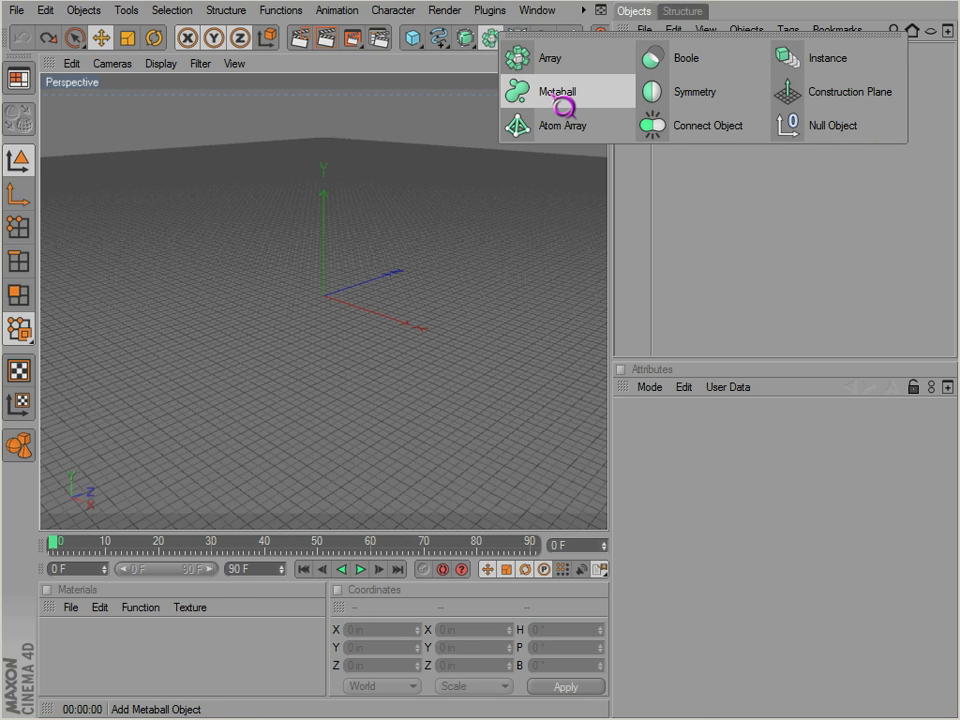
# Step: Add a Metaball object and a sphere primitive to the empty scene
pyautogui.scroll(4, 480, 212)
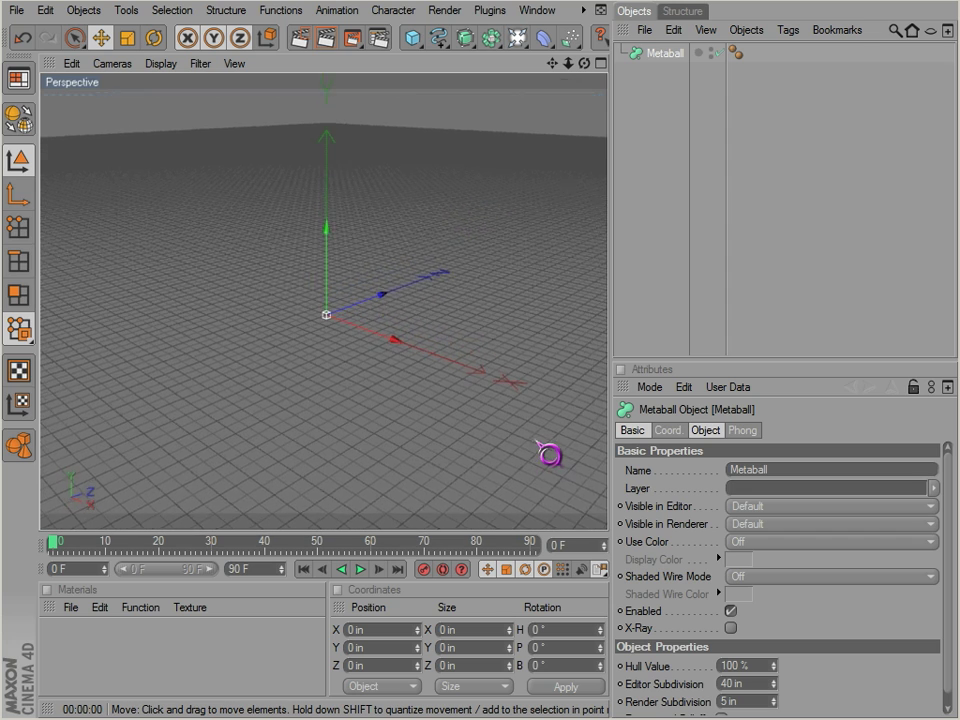
pyautogui.keyDown('alt'); pyautogui.moveTo(536, 442); pyautogui.dragTo(450, 214); pyautogui.keyUp('alt')
pyautogui.scroll(-2, 450, 212)
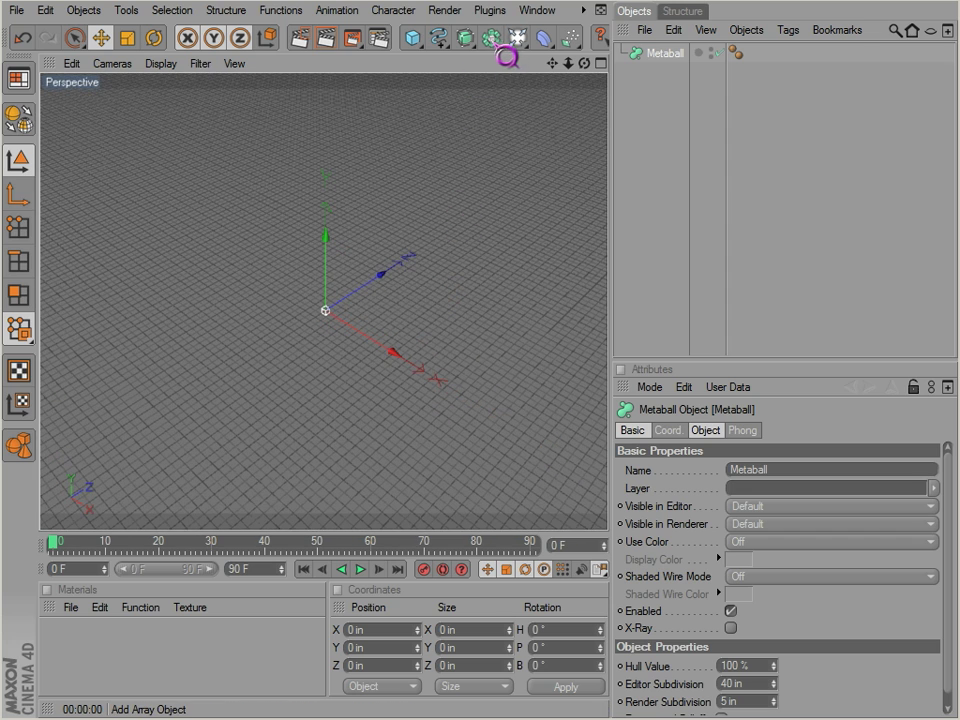
pyautogui.moveTo(508, 56); pyautogui.dragTo(549, 455)
pyautogui.keyDown('alt'); pyautogui.moveTo(448, 234); pyautogui.dragTo(442, 199); pyautogui.keyUp('alt')
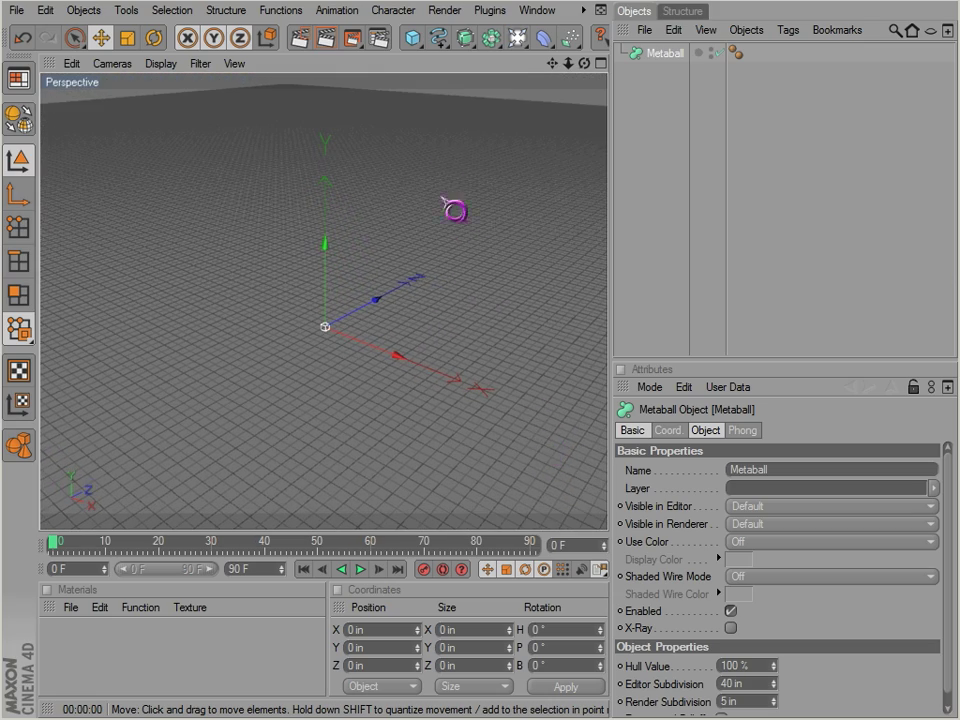
pyautogui.moveTo(431, 50); pyautogui.dragTo(563, 68)
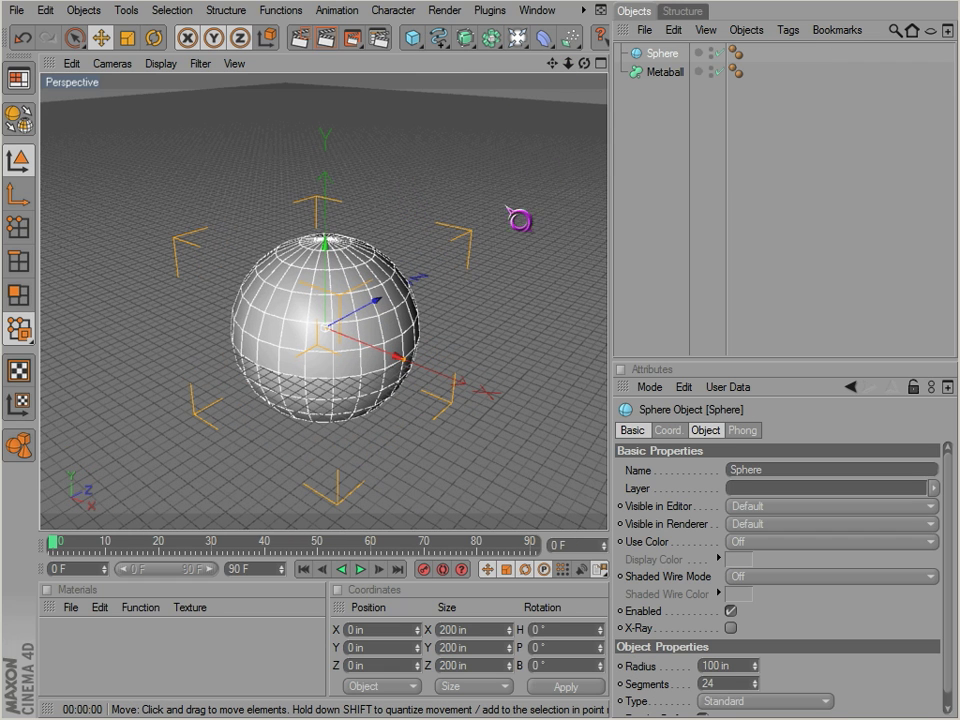
# Step: Duplicate the sphere and move the copy straight up to about 160 in on Y
pyautogui.keyDown('ctrl'); pyautogui.moveTo(660, 58); pyautogui.dragTo(660, 66); pyautogui.keyUp('ctrl')
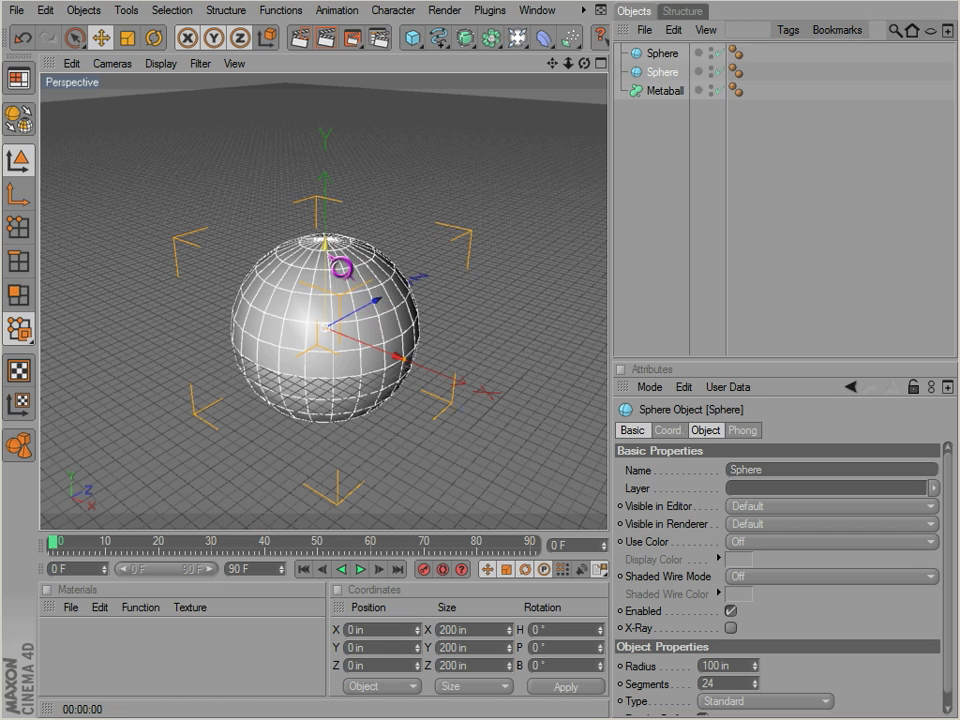
pyautogui.moveTo(326, 245); pyautogui.dragTo(326, 84)
pyautogui.scroll(-2, 472, 210)
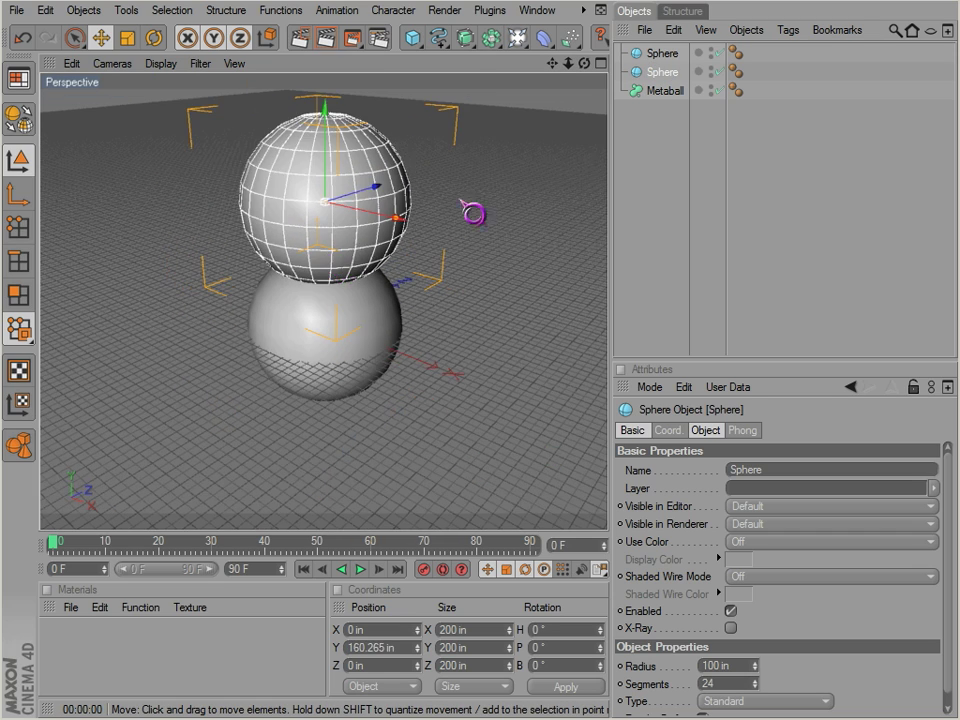
# Step: Make both spheres children of the Metaball object
pyautogui.keyDown('shift'); pyautogui.click(662, 55); pyautogui.keyUp('shift')
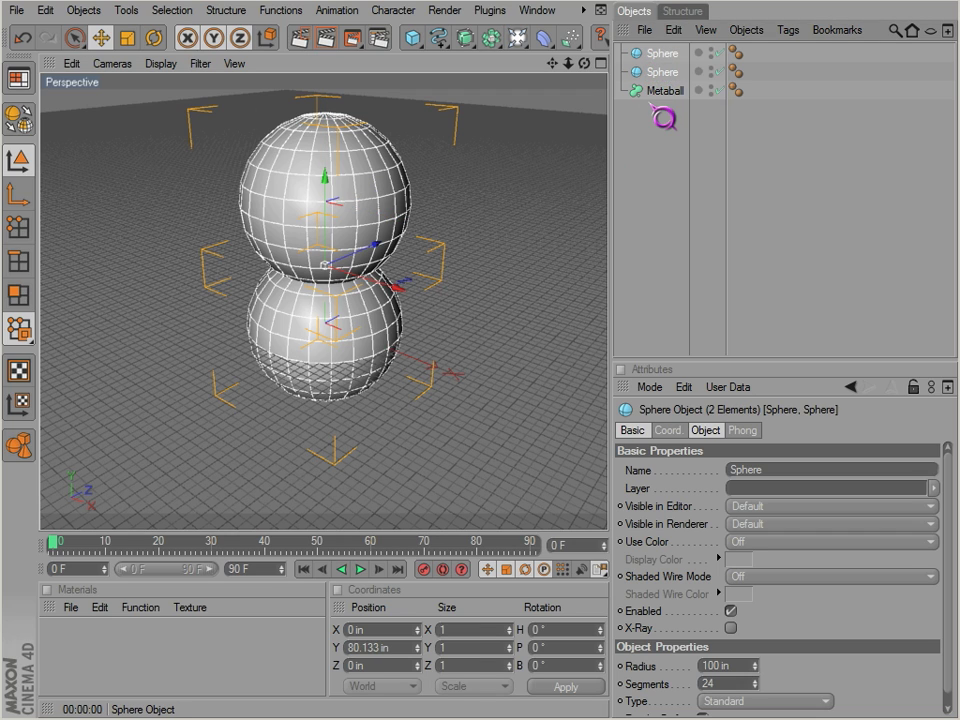
pyautogui.moveTo(673, 104); pyautogui.dragTo(670, 97)
pyautogui.click(654, 109)
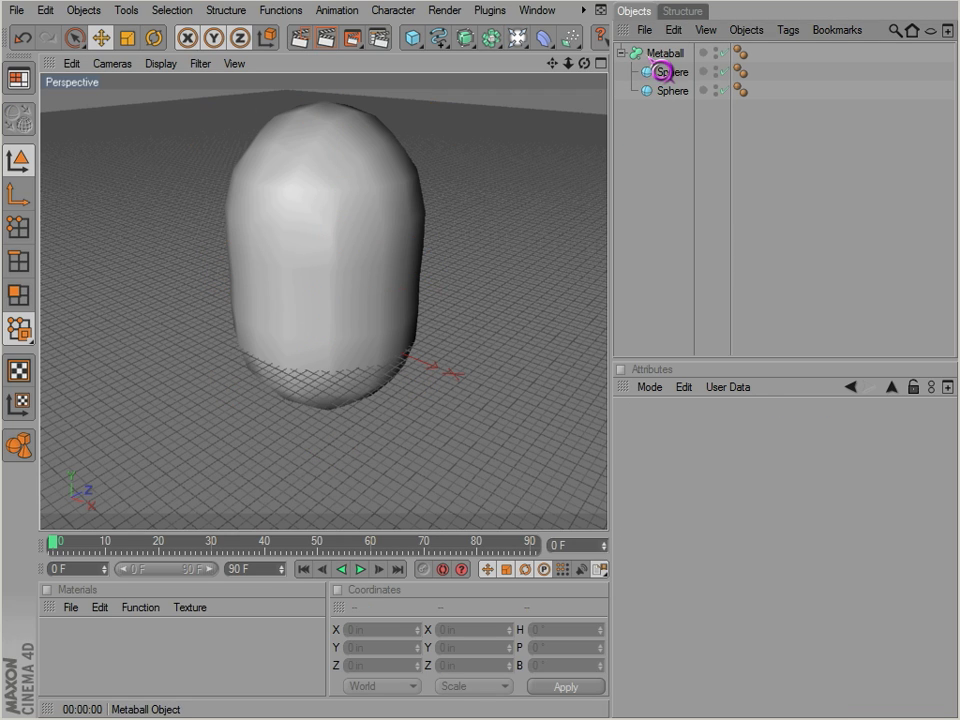
# Step: Move the upper sphere sideways along X to about 198 in
pyautogui.click(664, 78)
pyautogui.scroll(-3, 313, 236)
pyautogui.click(662, 95)
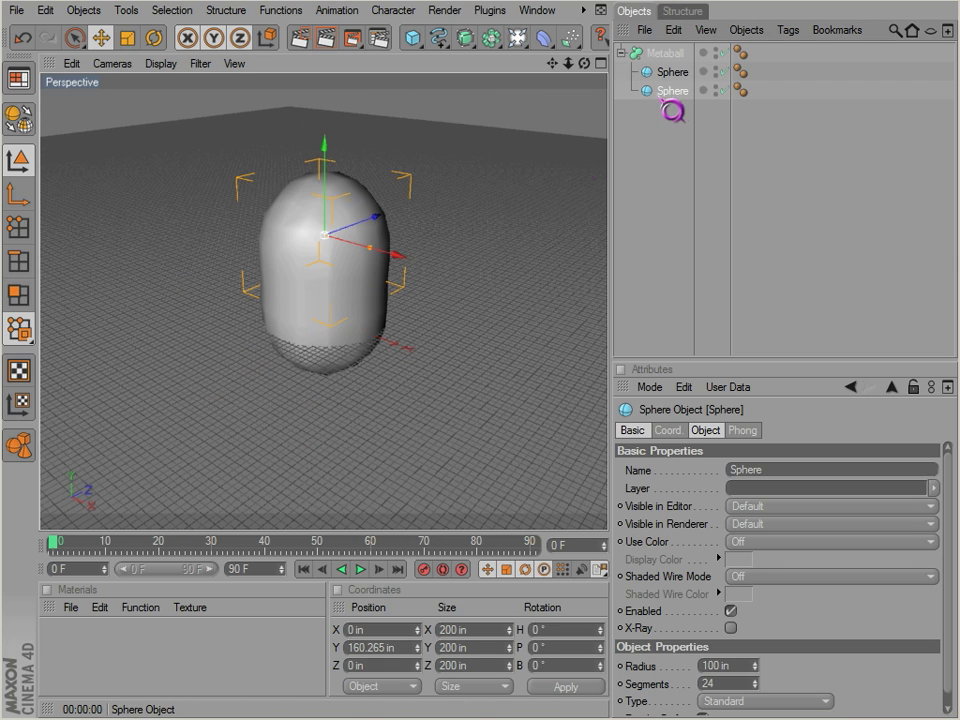
pyautogui.moveTo(389, 252); pyautogui.dragTo(511, 284)
pyautogui.keyDown('alt'); pyautogui.moveTo(471, 235); pyautogui.dragTo(535, 192); pyautogui.keyUp('alt')
pyautogui.scroll(1, 471, 235)
pyautogui.moveTo(536, 265); pyautogui.dragTo(511, 262)
# Step: Scale the upper sphere uniformly to about 133 in and move it along X to about 158 in
pyautogui.press('t')
pyautogui.press('y')
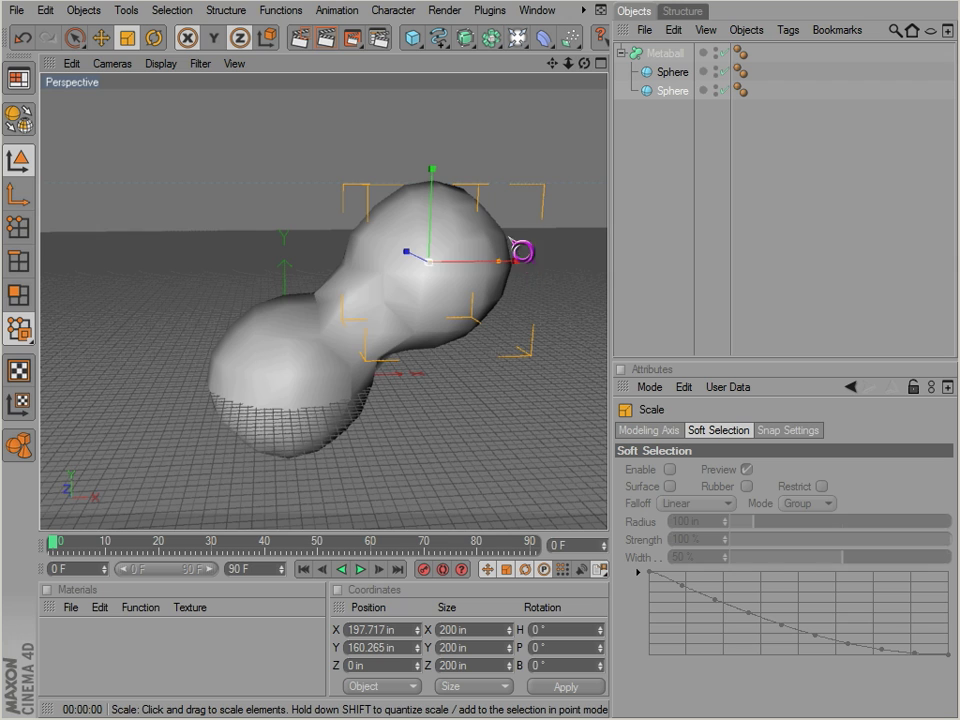
pyautogui.moveTo(521, 219); pyautogui.dragTo(508, 220)
pyautogui.moveTo(535, 443); pyautogui.dragTo(538, 441)
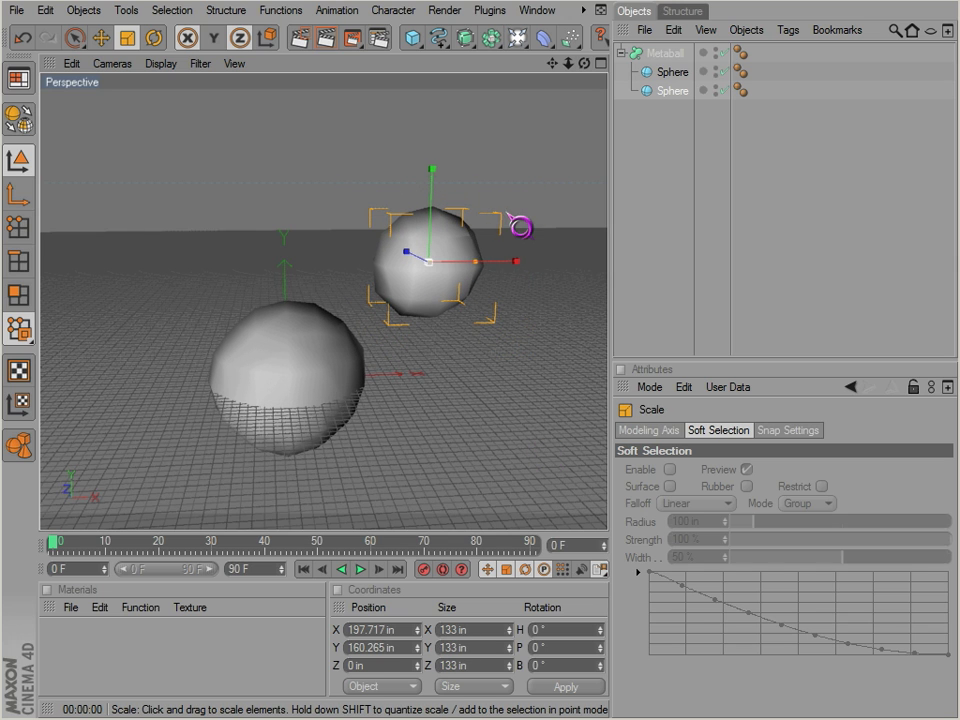
pyautogui.press('e')
pyautogui.moveTo(511, 262); pyautogui.dragTo(481, 262)
# Step: Set the Metaball's Editor Subdivision to 5 in
pyautogui.click(666, 52)
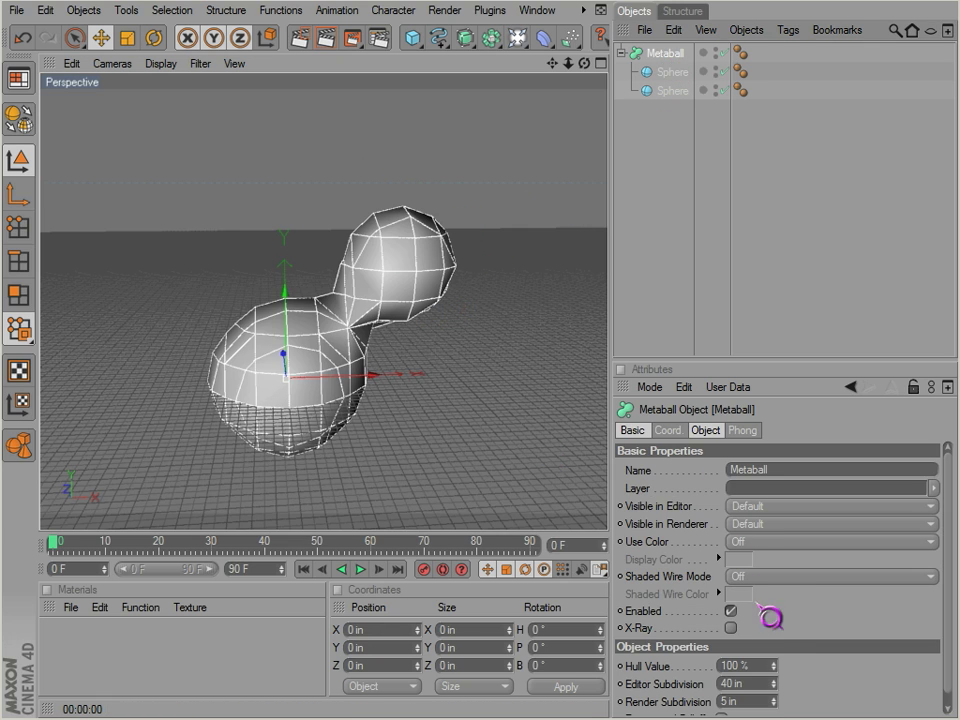
pyautogui.scroll(-1, 850, 680)
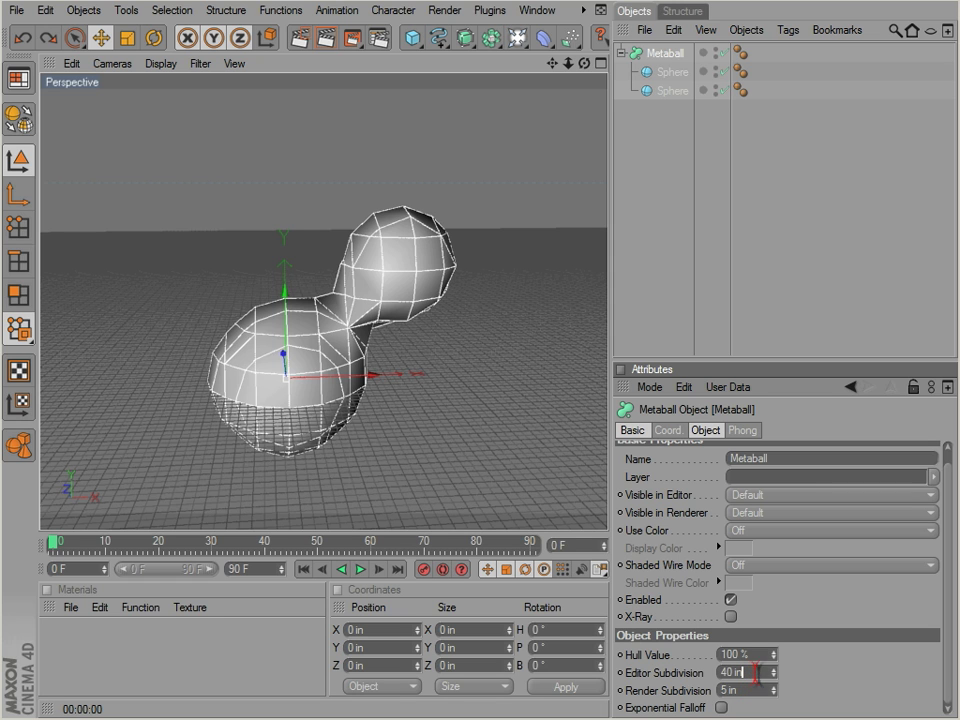
pyautogui.moveTo(776, 676); pyautogui.dragTo(776, 676)
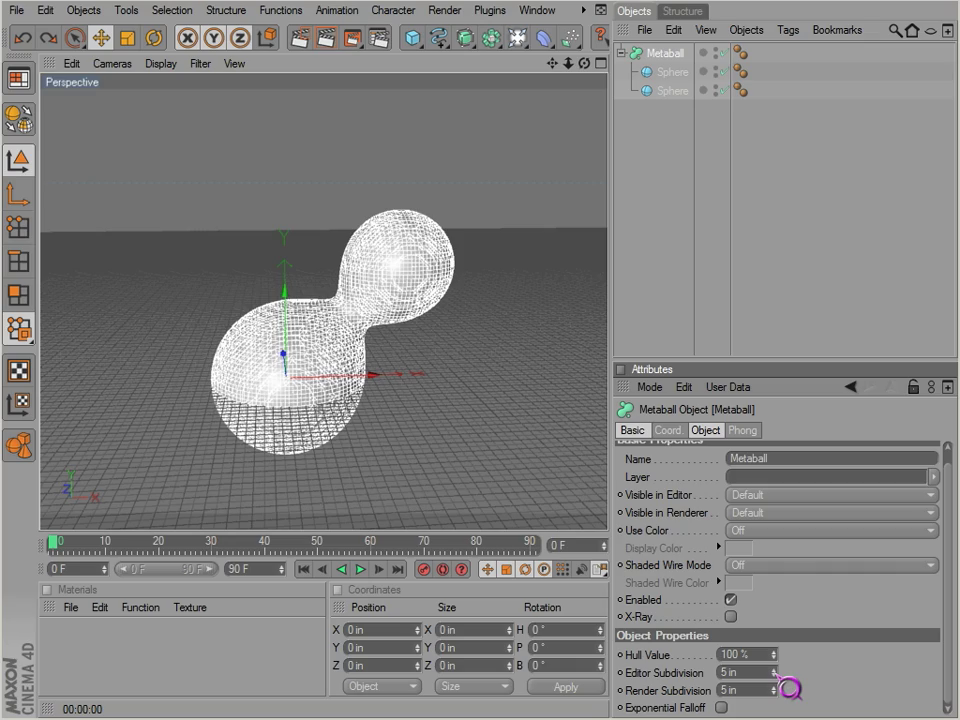
# Step: Render the view, then deselect the Metaball and examine its mesh from several angles
pyautogui.keyDown('alt'); pyautogui.moveTo(471, 471); pyautogui.dragTo(548, 455); pyautogui.keyUp('alt')
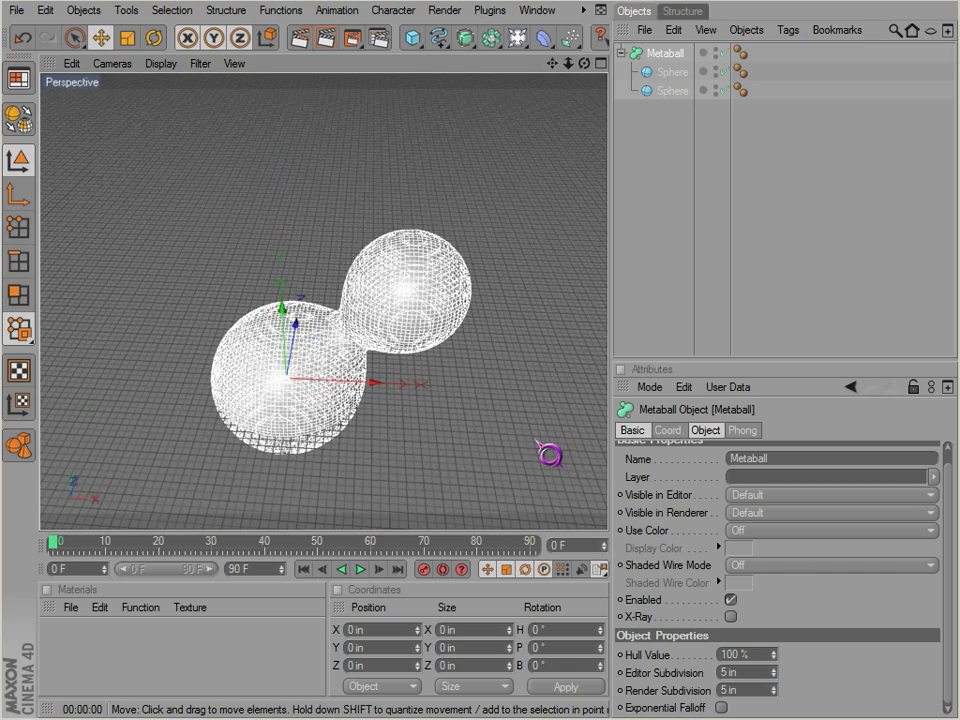
pyautogui.hotkey('ctrl', 'r')
pyautogui.keyDown('alt'); pyautogui.moveTo(433, 456); pyautogui.dragTo(583, 214); pyautogui.keyUp('alt')
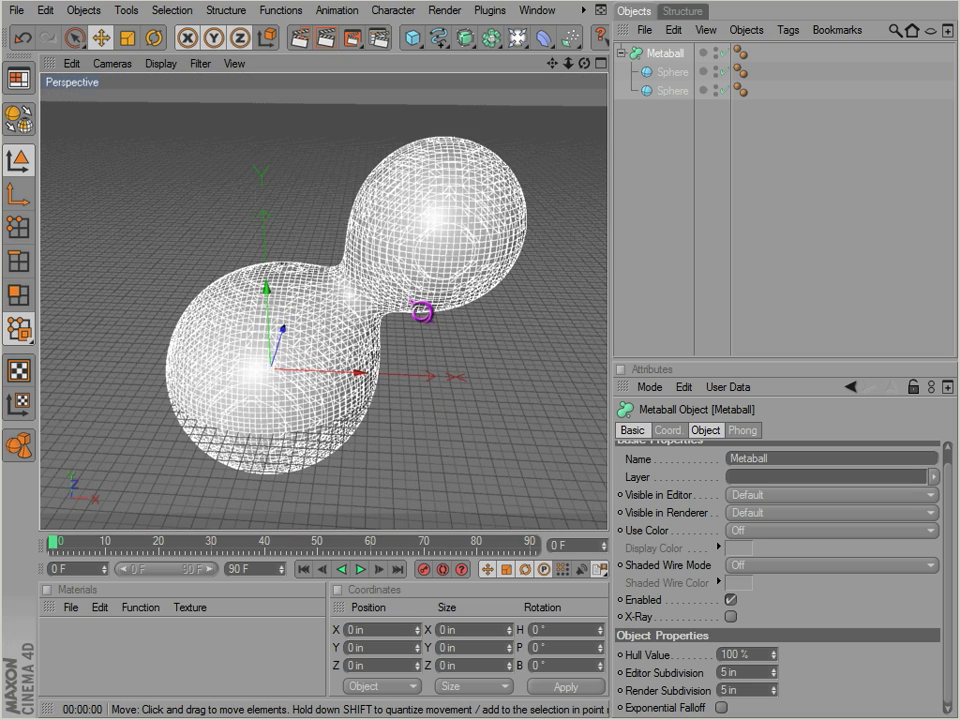
pyautogui.click(666, 246)
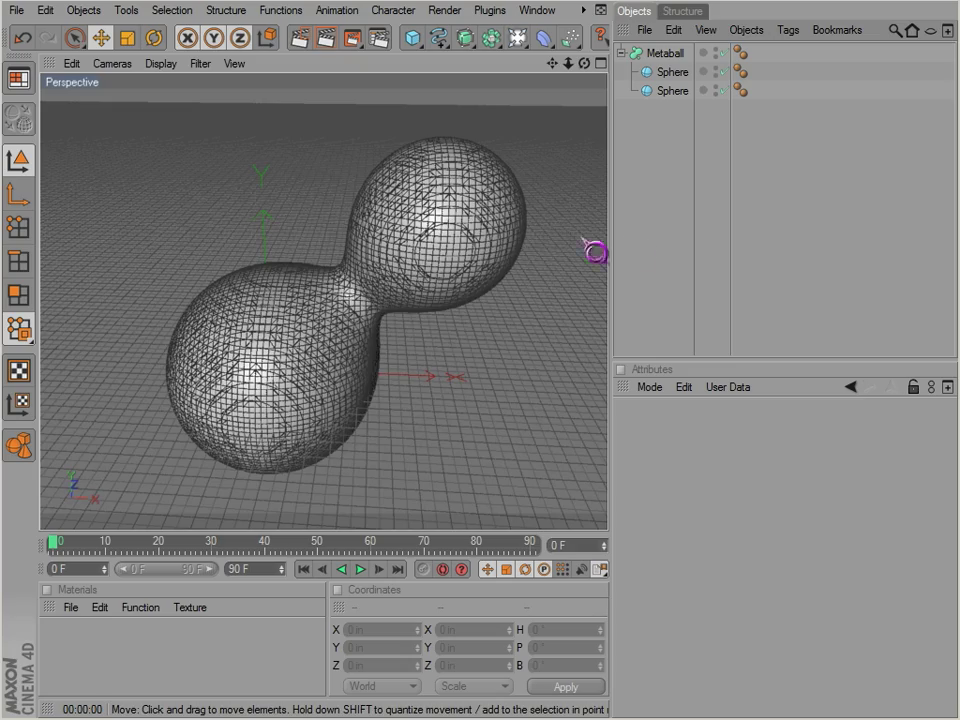
pyautogui.keyDown('alt'); pyautogui.moveTo(334, 430); pyautogui.dragTo(585, 116); pyautogui.keyUp('alt')
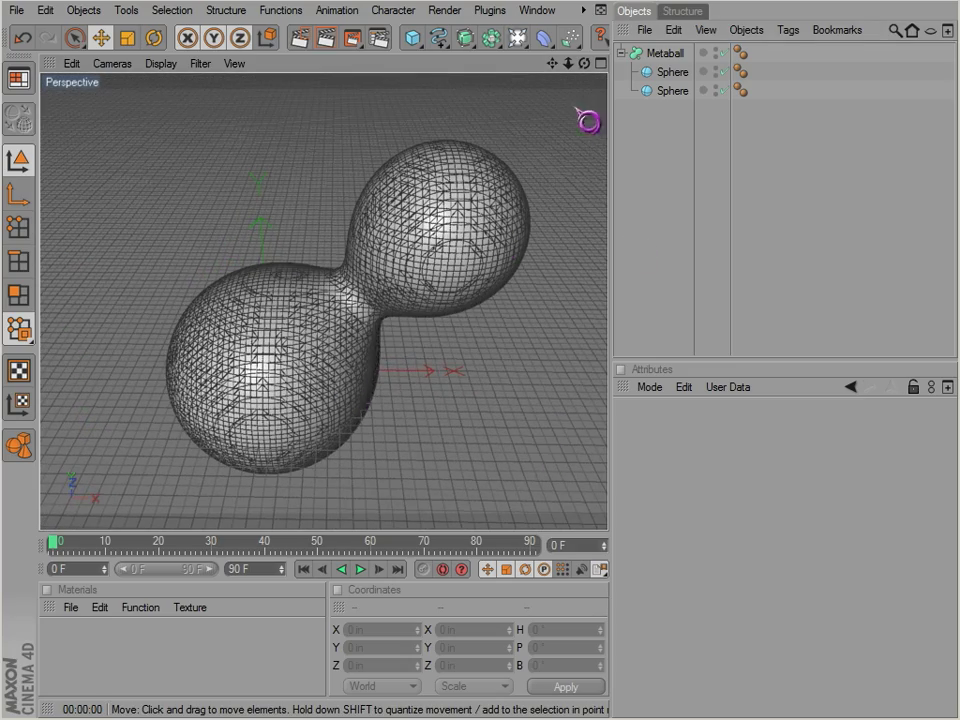
# Step: Raise the smaller sphere slightly along Y to about 164 in
pyautogui.click(681, 91)
pyautogui.click(680, 90)
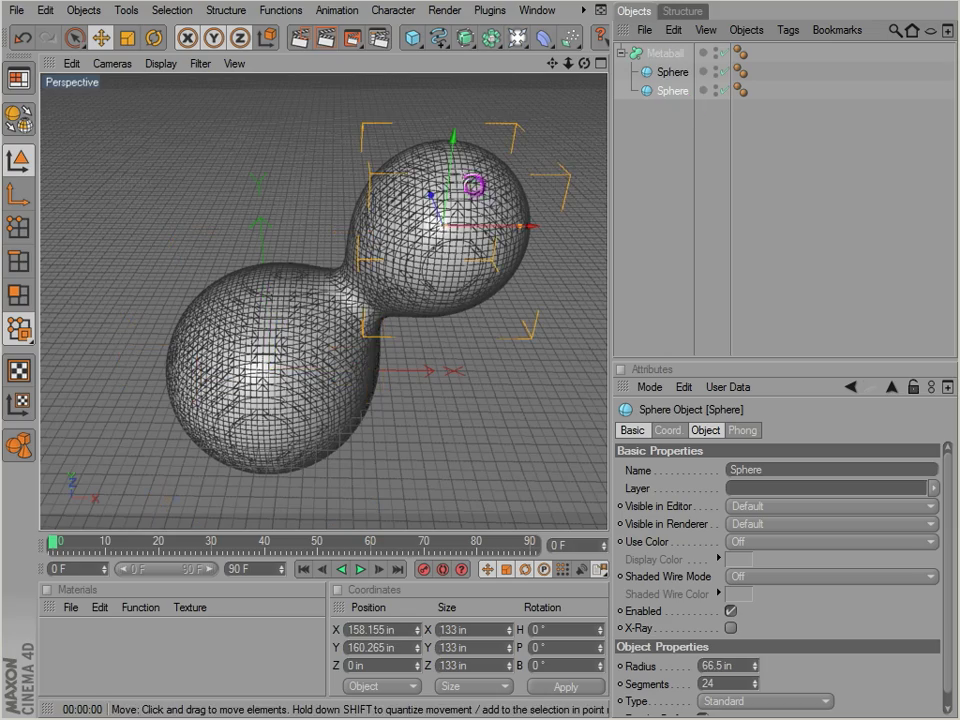
pyautogui.moveTo(453, 138); pyautogui.dragTo(454, 133)
pyautogui.moveTo(551, 447); pyautogui.dragTo(503, 142)
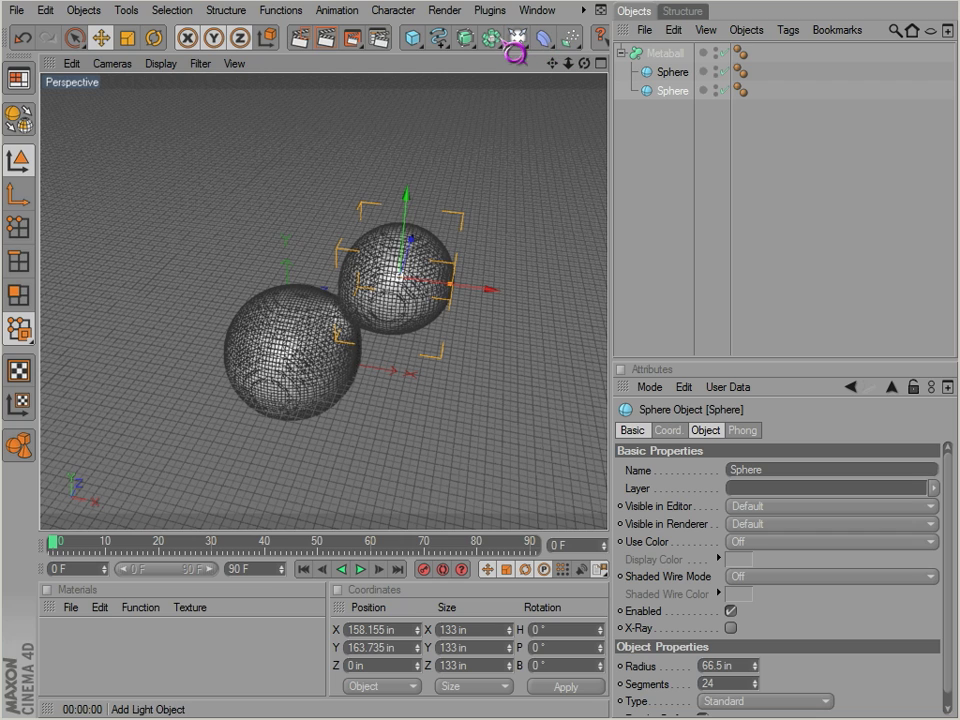
# Step: Nest a new capsule primitive with a radius of about 26 in under the Metaball
pyautogui.moveTo(412, 38); pyautogui.dragTo(492, 126)
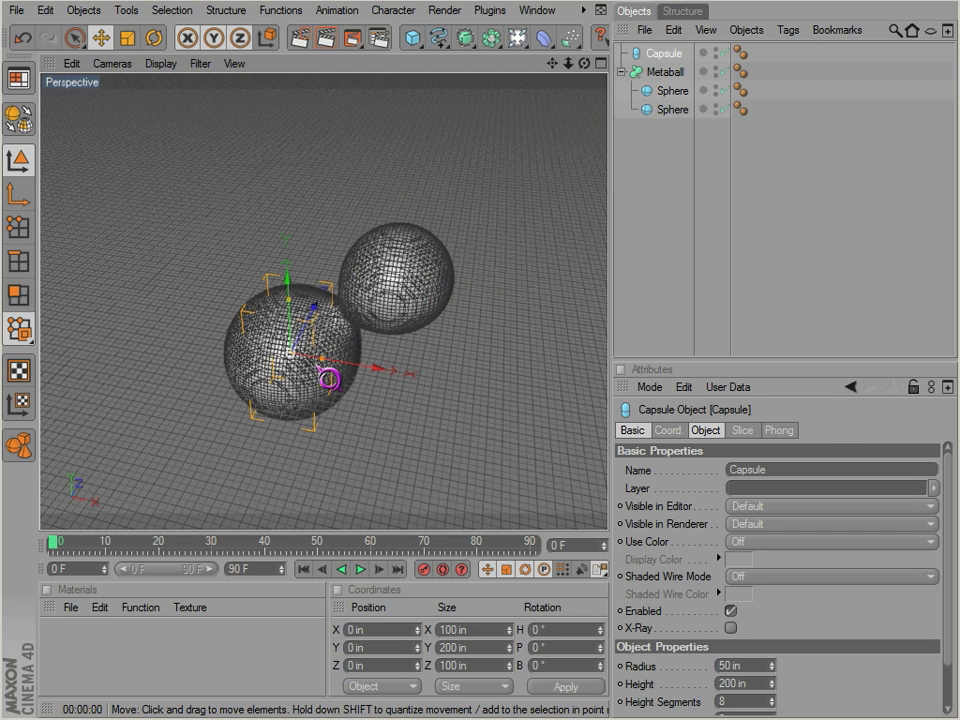
pyautogui.moveTo(322, 359); pyautogui.dragTo(307, 355)
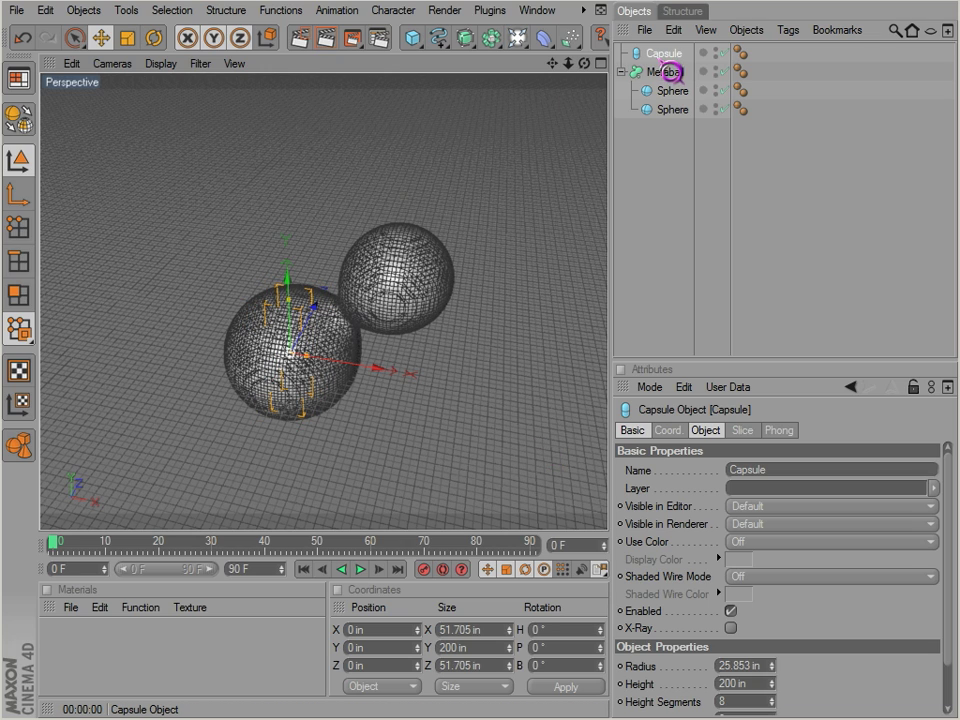
pyautogui.moveTo(670, 72)
pyautogui.mouseDown()
pyautogui.moveTo(671, 92)
pyautogui.moveTo(670, 82)
pyautogui.mouseUp()
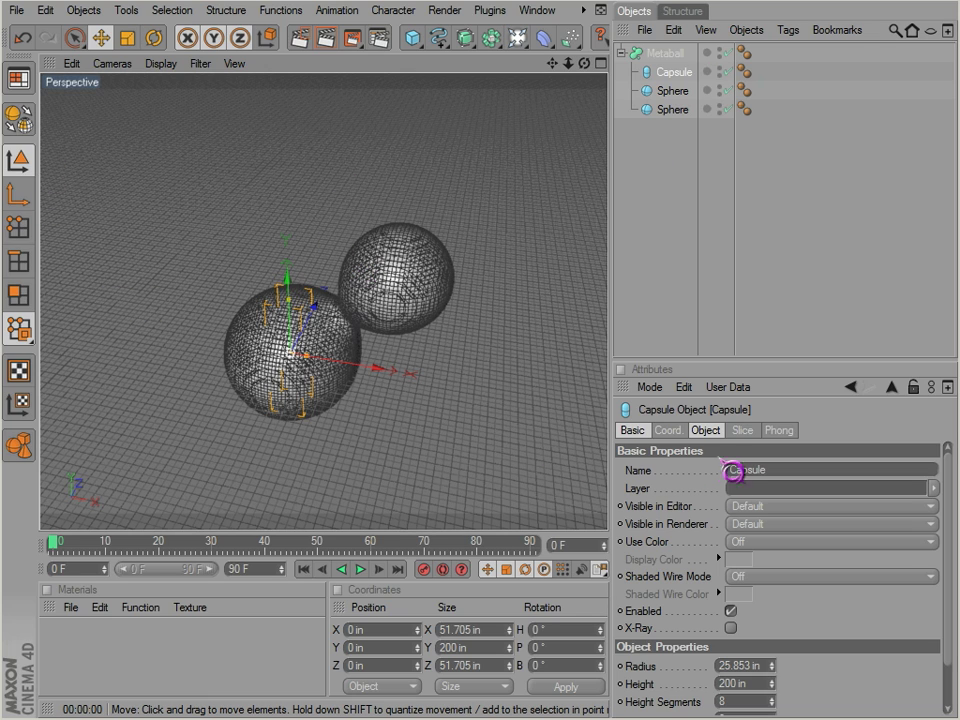
pyautogui.click(677, 94)
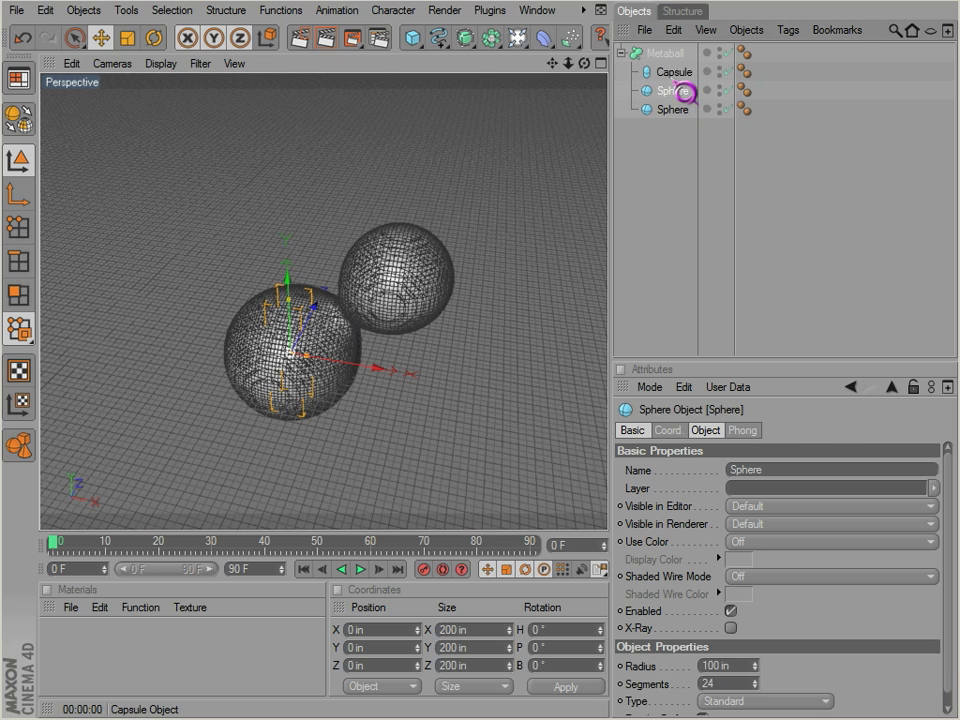
pyautogui.click(674, 78)
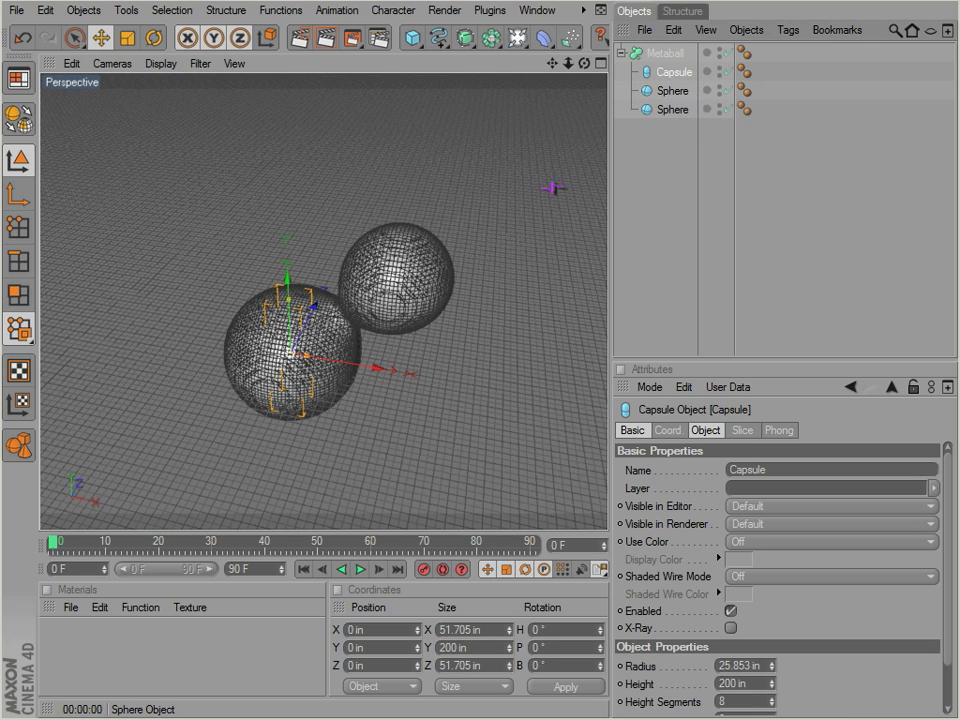
pyautogui.press('Delete')
pyautogui.hotkey('ctrl', 'z')
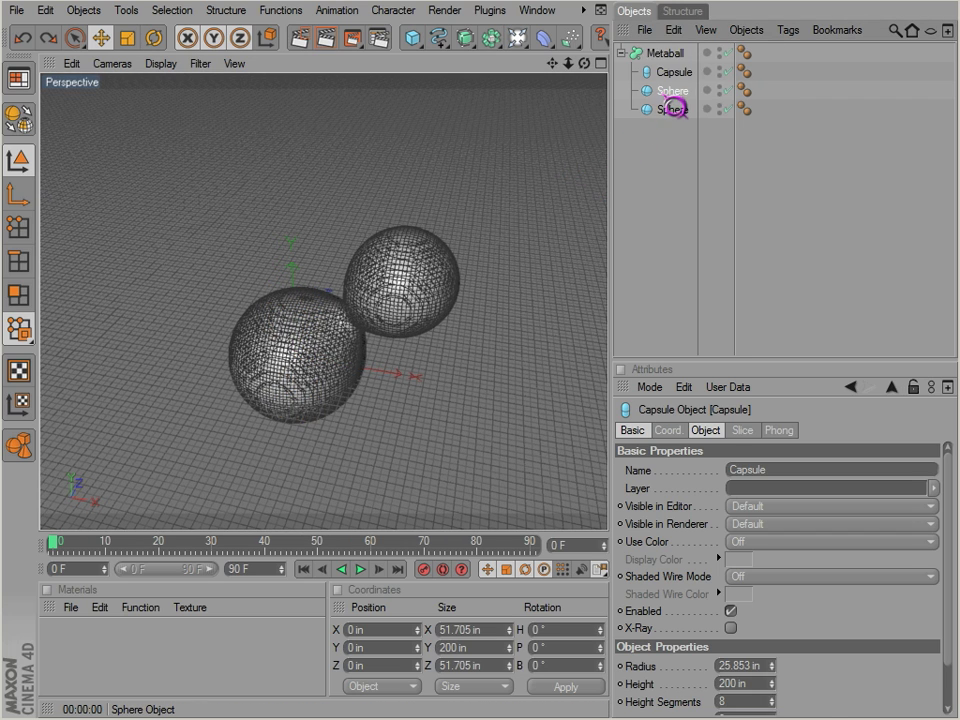
pyautogui.click(676, 108)
# Step: Set the Metaball's Editor Subdivision to 21 in
pyautogui.click(662, 53)
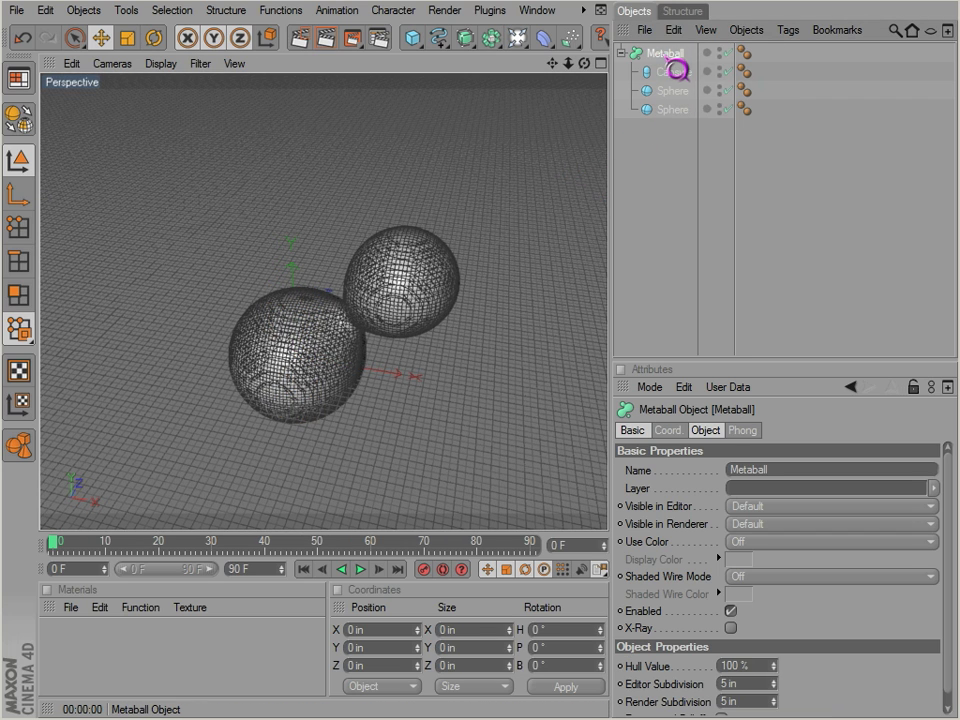
pyautogui.click(774, 687)
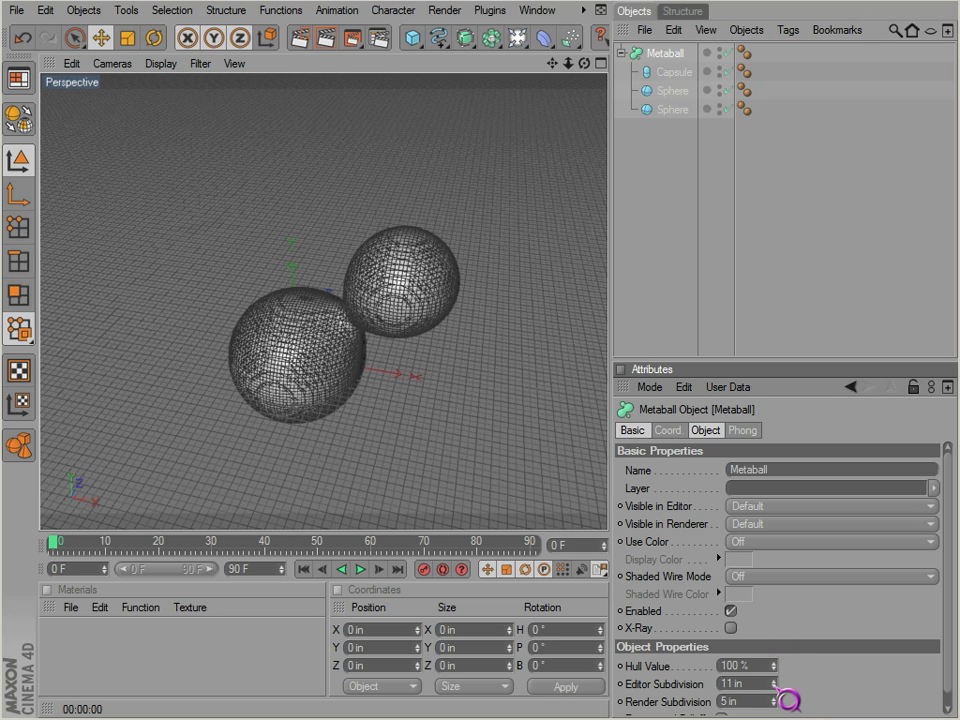
pyautogui.moveTo(785, 663); pyautogui.dragTo(788, 701)
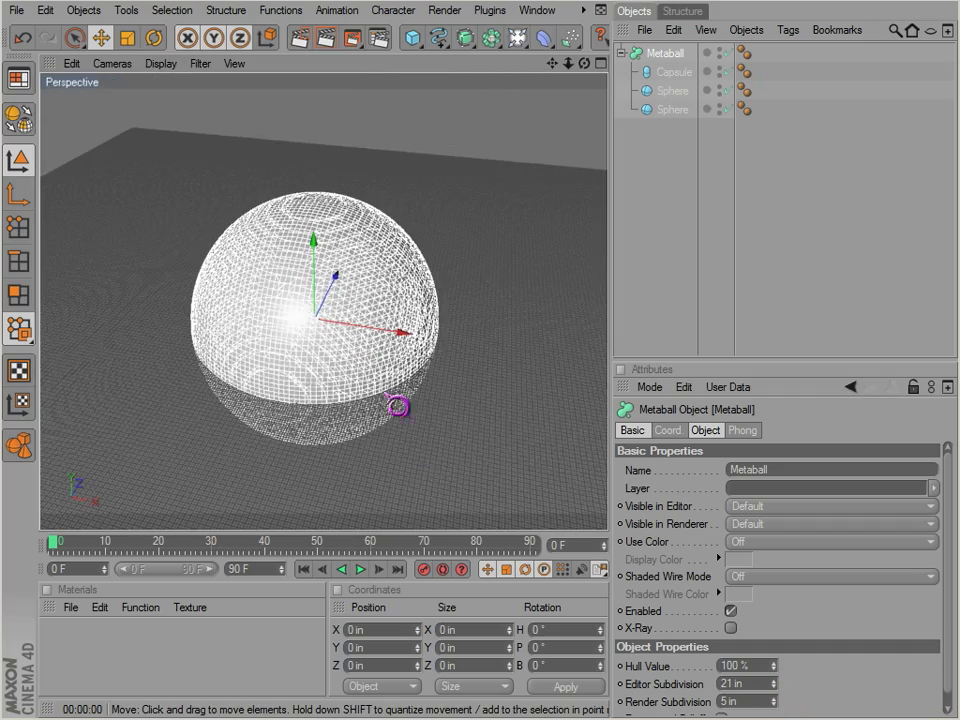
# Step: Move the capsule along X to about -238 in
pyautogui.keyDown('alt'); pyautogui.moveTo(388, 396); pyautogui.dragTo(538, 442); pyautogui.keyUp('alt')
pyautogui.scroll(3, 381, 398)
pyautogui.click(674, 72)
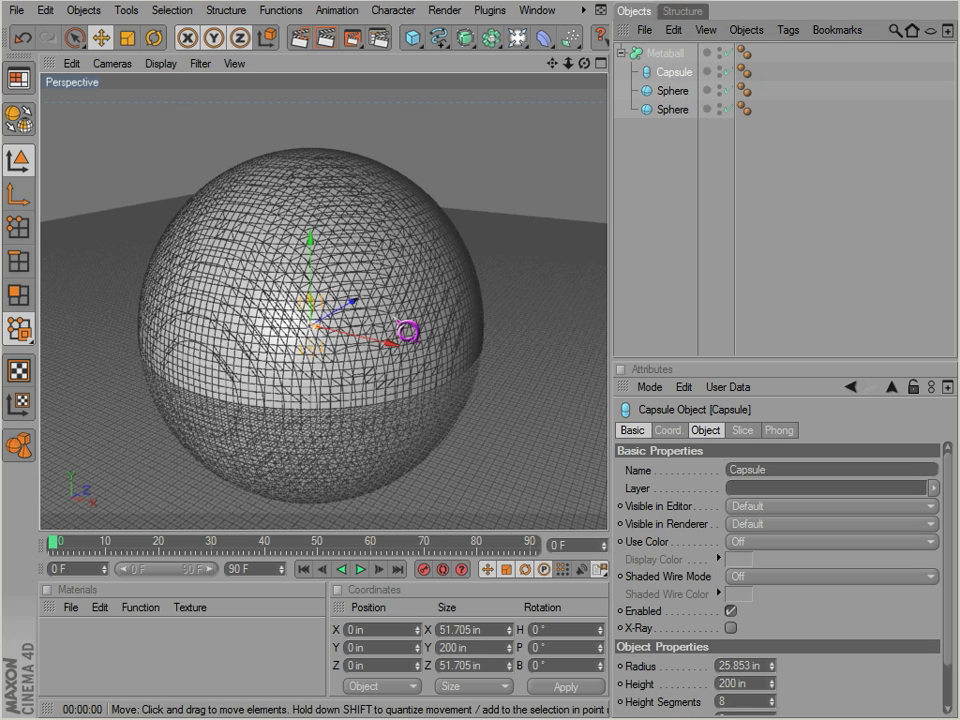
pyautogui.moveTo(392, 344); pyautogui.dragTo(336, 329)
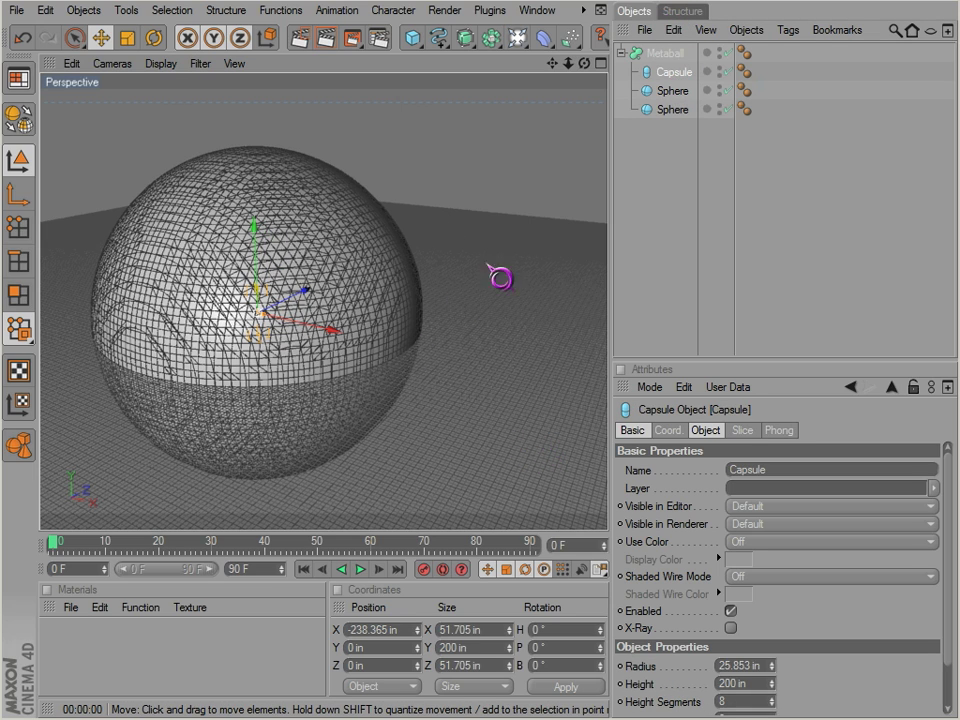
# Step: Enable Exponential Falloff for the Metaball and deselect it
pyautogui.click(660, 54)
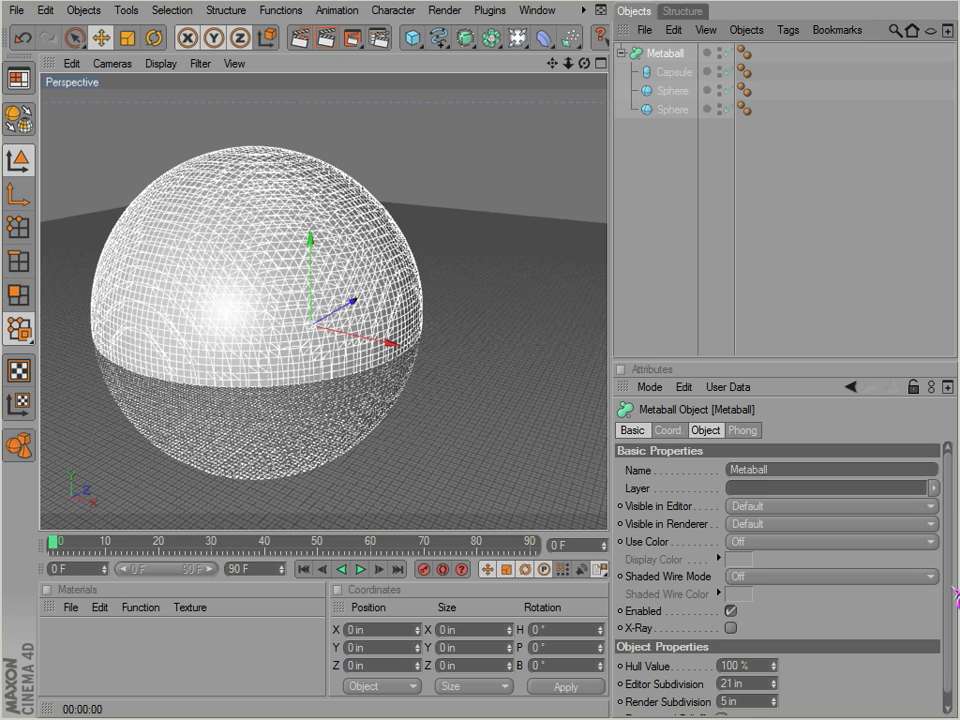
pyautogui.moveTo(948, 617); pyautogui.dragTo(946, 657)
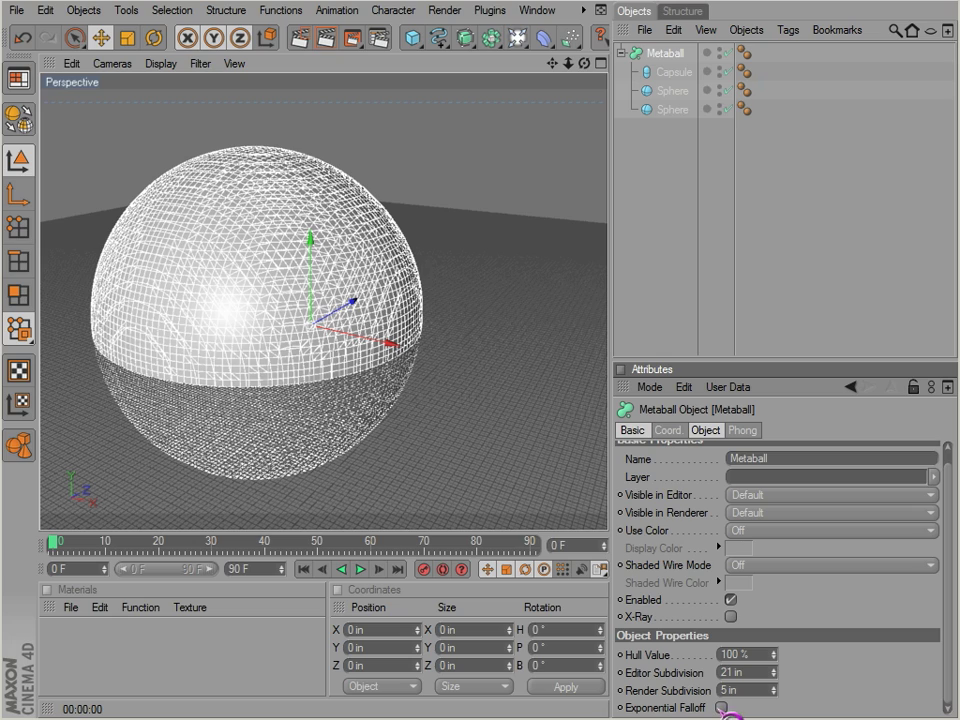
pyautogui.click(722, 707)
pyautogui.scroll(5, 367, 399)
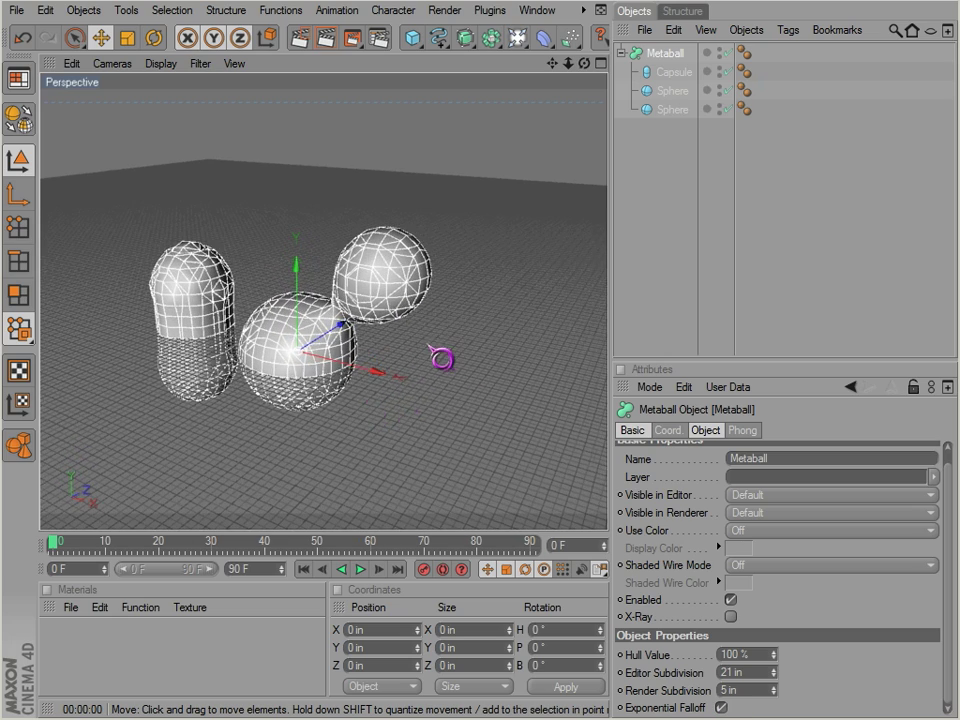
pyautogui.keyDown('alt'); pyautogui.moveTo(428, 344); pyautogui.dragTo(537, 441); pyautogui.keyUp('alt')
pyautogui.click(660, 144)
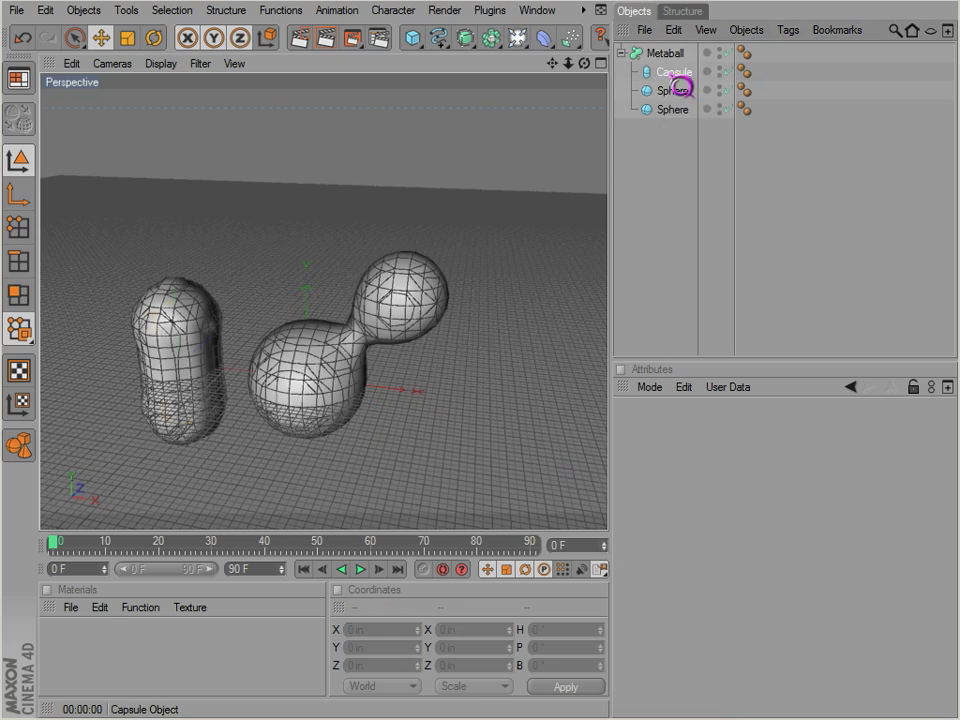
# Step: Move the capsule to about -161 in along X and 137 in along Y, test-rendering the view along the way
pyautogui.click(665, 73)
pyautogui.moveTo(210, 354); pyautogui.dragTo(247, 350)
pyautogui.keyDown('alt'); pyautogui.moveTo(299, 331); pyautogui.dragTo(548, 454); pyautogui.keyUp('alt')
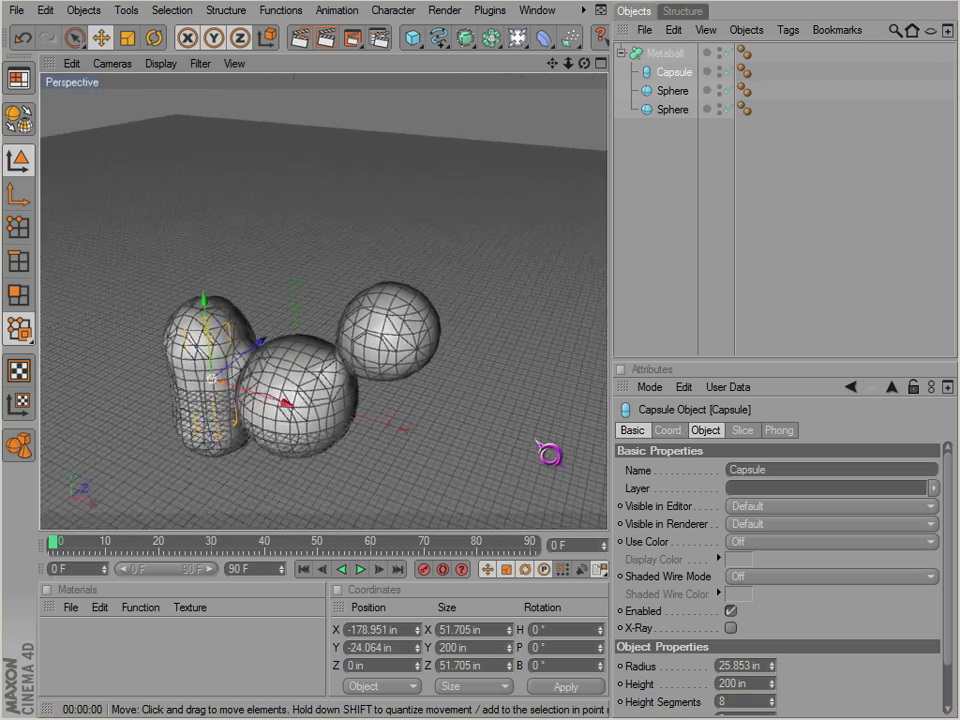
pyautogui.hotkey('ctrl', 'r')
pyautogui.keyDown('alt'); pyautogui.moveTo(306, 368); pyautogui.dragTo(540, 437); pyautogui.keyUp('alt')
pyautogui.moveTo(221, 291); pyautogui.dragTo(538, 442)
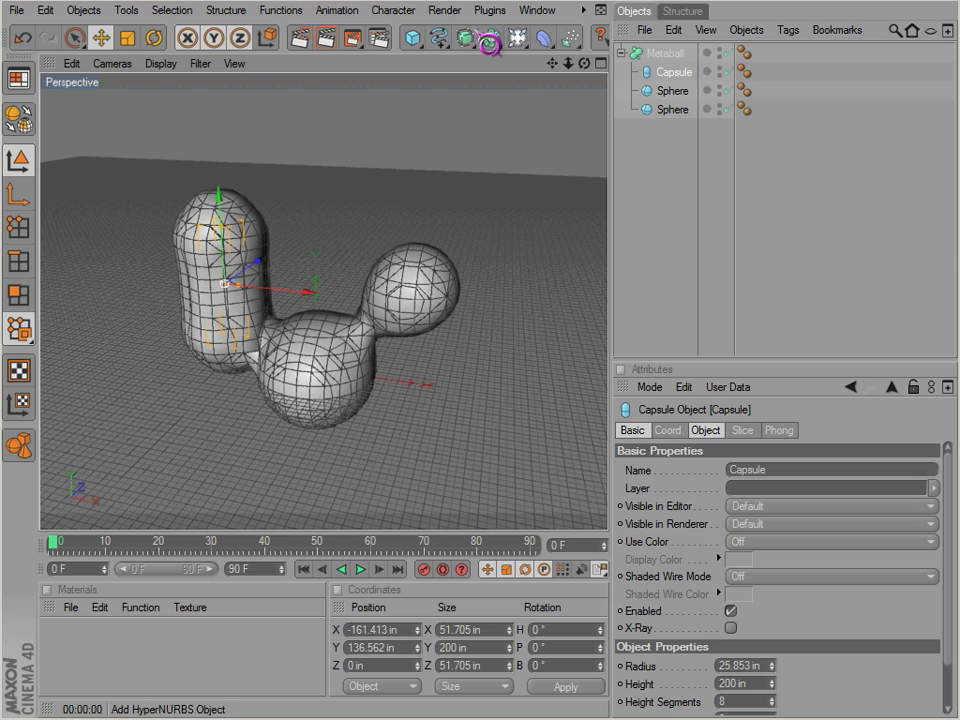
# Step: Nest a new cube primitive under the Metaball and move it to about X 223 in, Y -71 in
pyautogui.click(432, 48)
pyautogui.moveTo(655, 55); pyautogui.dragTo(684, 92)
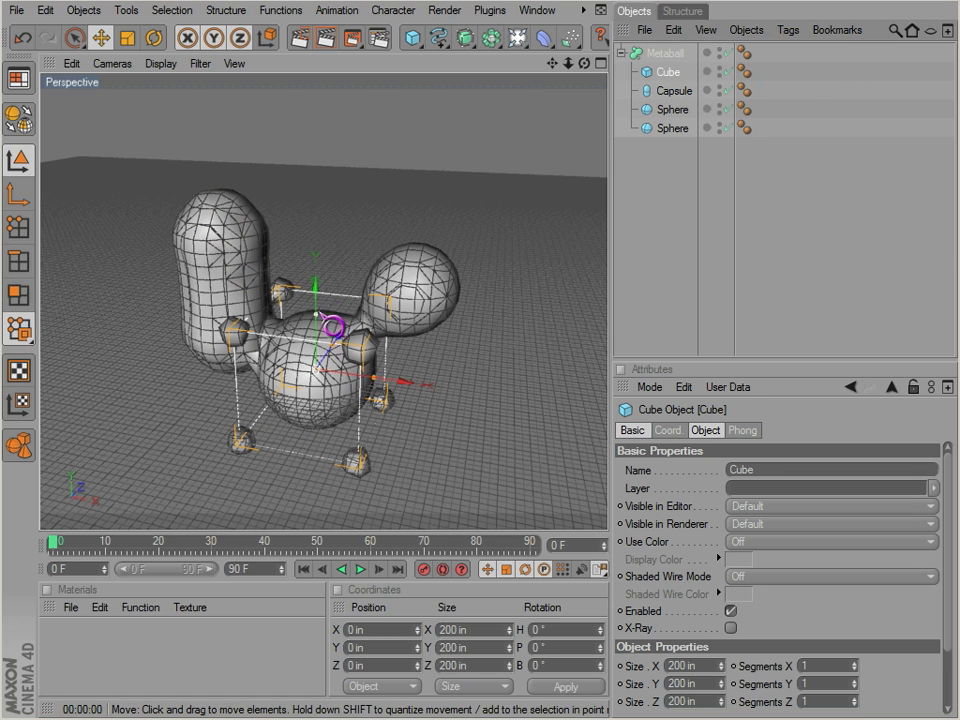
pyautogui.moveTo(319, 291); pyautogui.dragTo(538, 441)
pyautogui.moveTo(317, 388); pyautogui.dragTo(538, 443)
pyautogui.moveTo(404, 419); pyautogui.dragTo(540, 443)
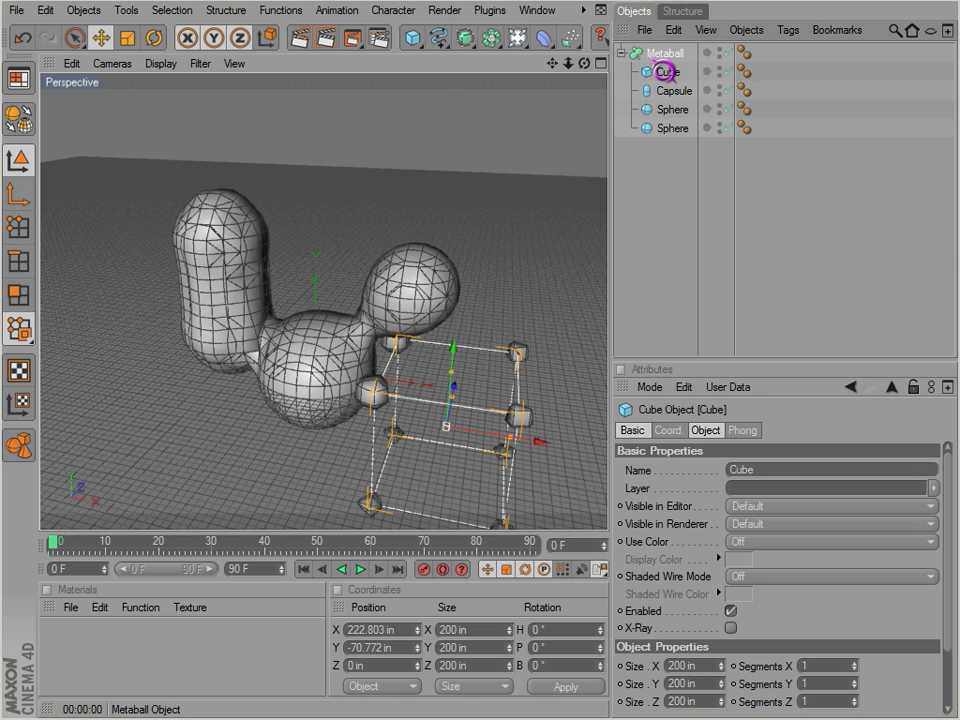
# Step: Set the Metaball's Editor Subdivision to 43 in
pyautogui.click(664, 54)
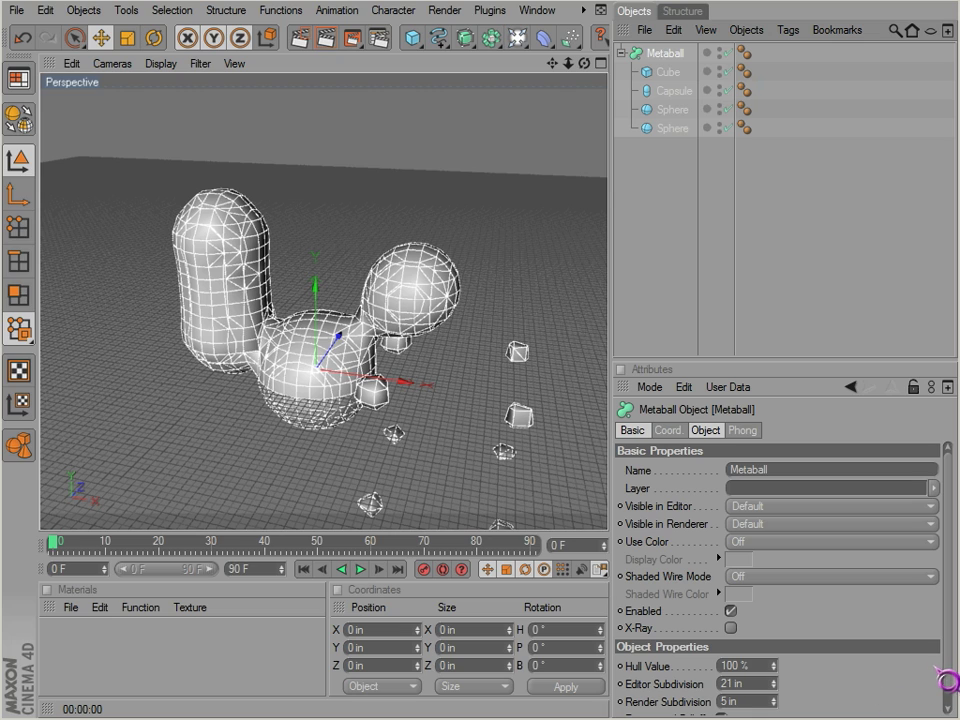
pyautogui.scroll(-1, 950, 663)
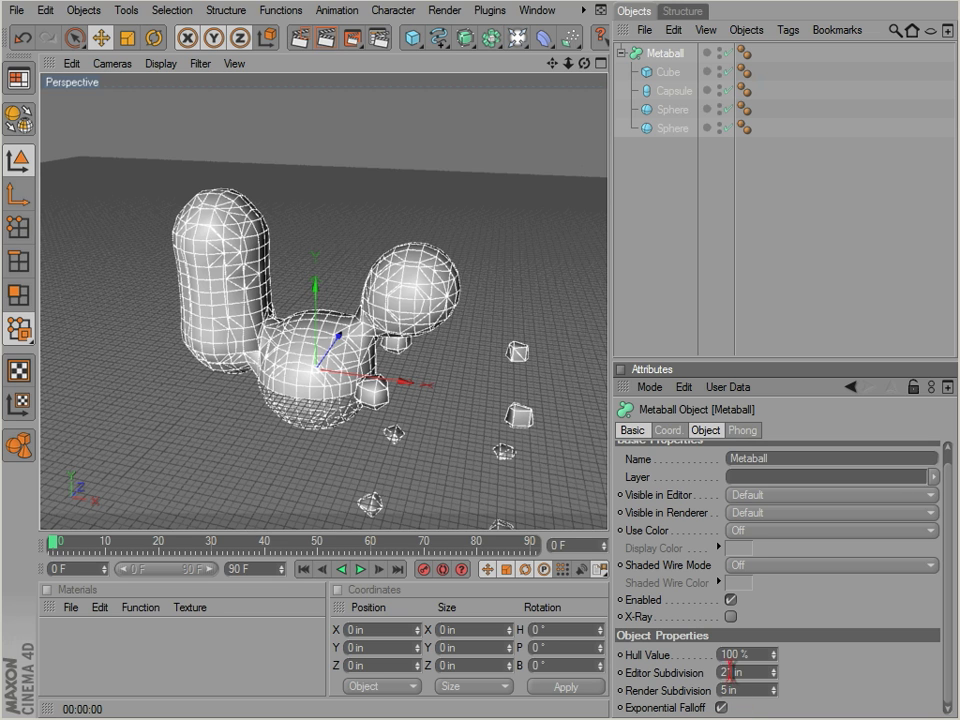
pyautogui.moveTo(777, 677); pyautogui.dragTo(777, 677)
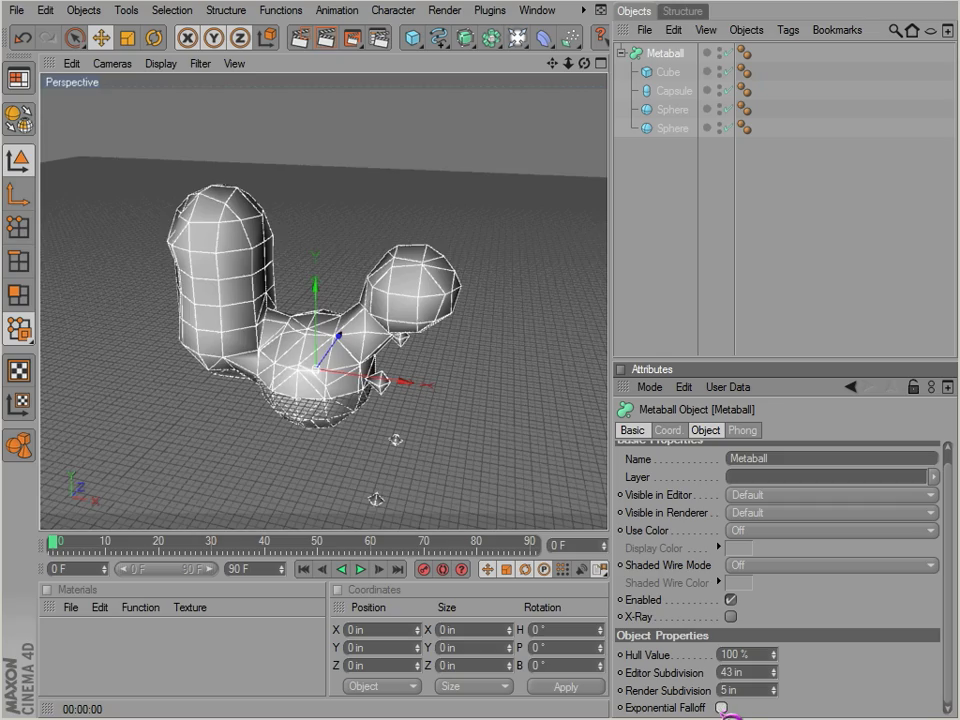
# Step: Switch the Metaball's Exponential Falloff off and back on to compare how the primitives blend
pyautogui.click(721, 707)
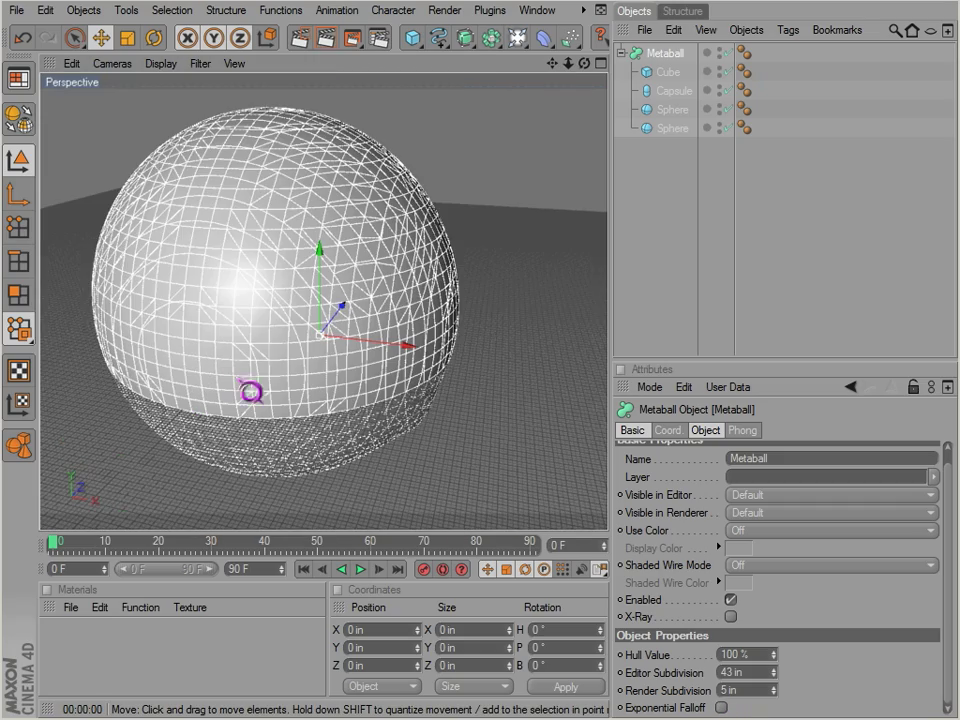
pyautogui.click(721, 707)
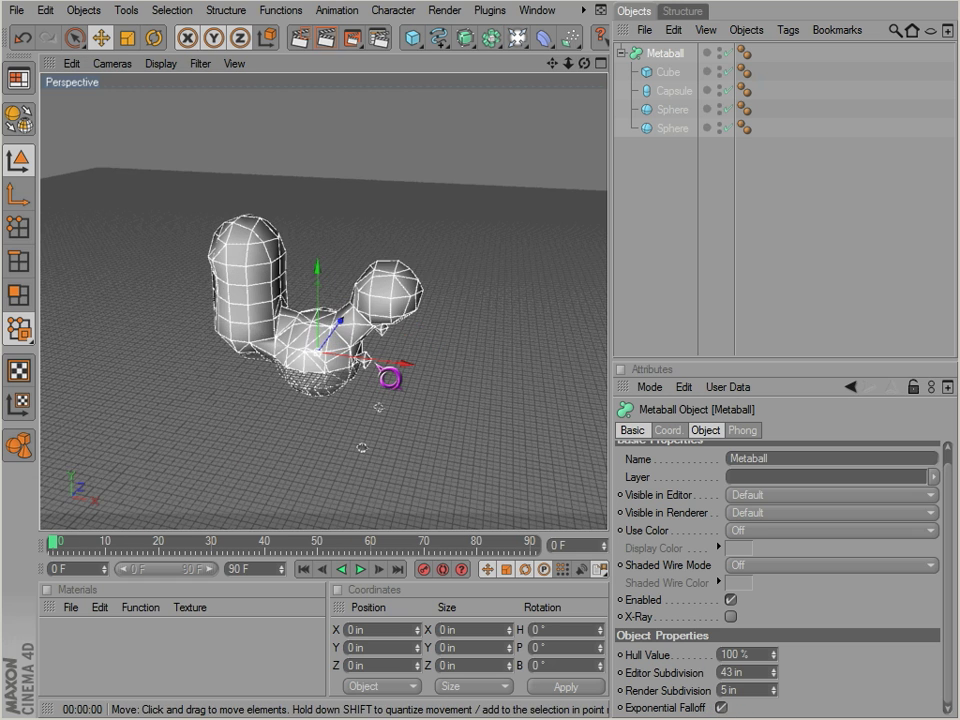
pyautogui.click(673, 128)
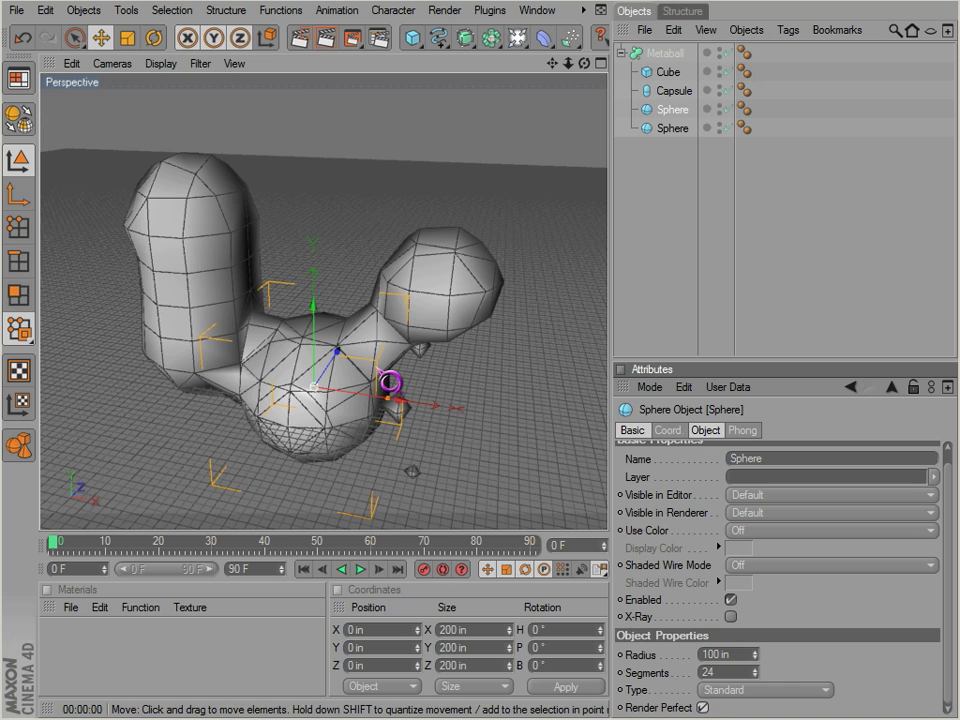
pyautogui.scroll(1, 389, 380)
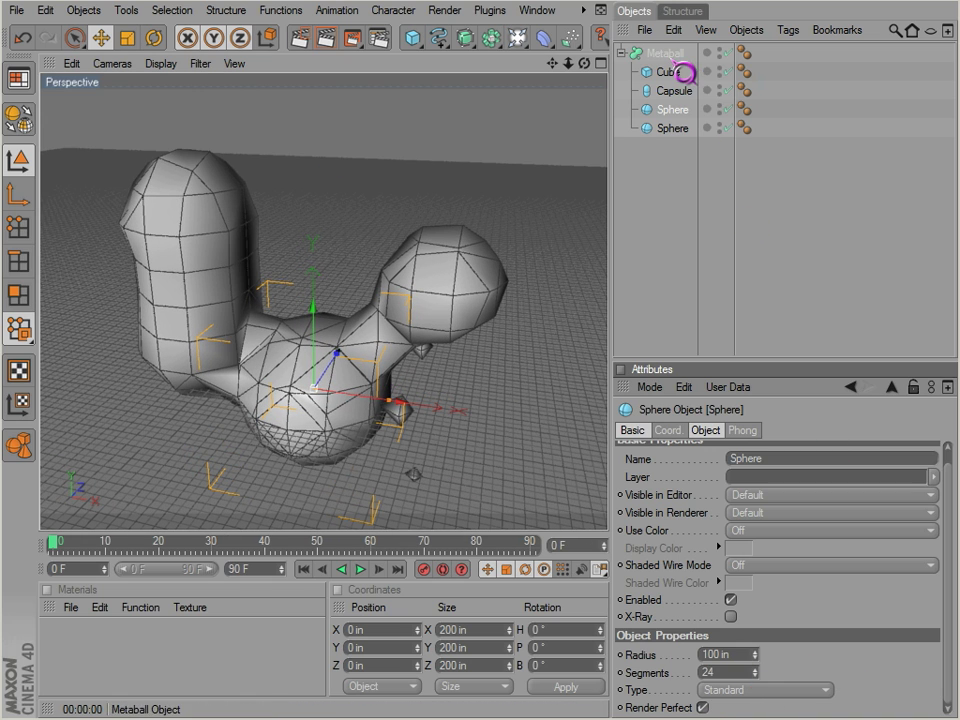
pyautogui.click(672, 58)
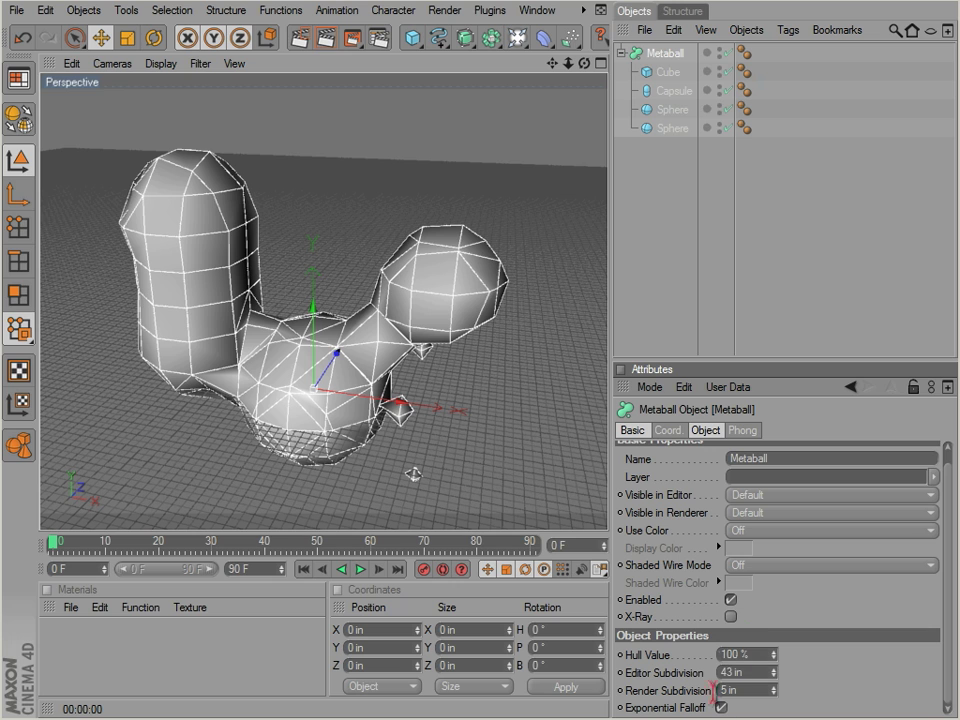
pyautogui.click(724, 708)
pyautogui.click(724, 708)
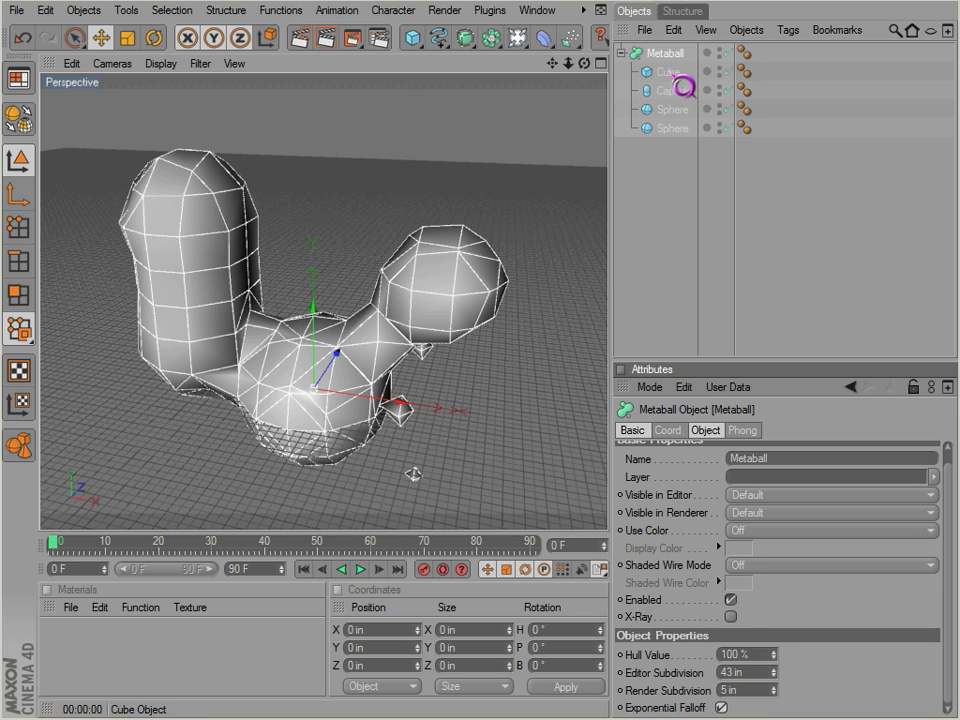
# Step: Disable Render Perfect for the smaller sphere, take it out of the Metaball and deselect it
pyautogui.click(663, 112)
pyautogui.click(671, 126)
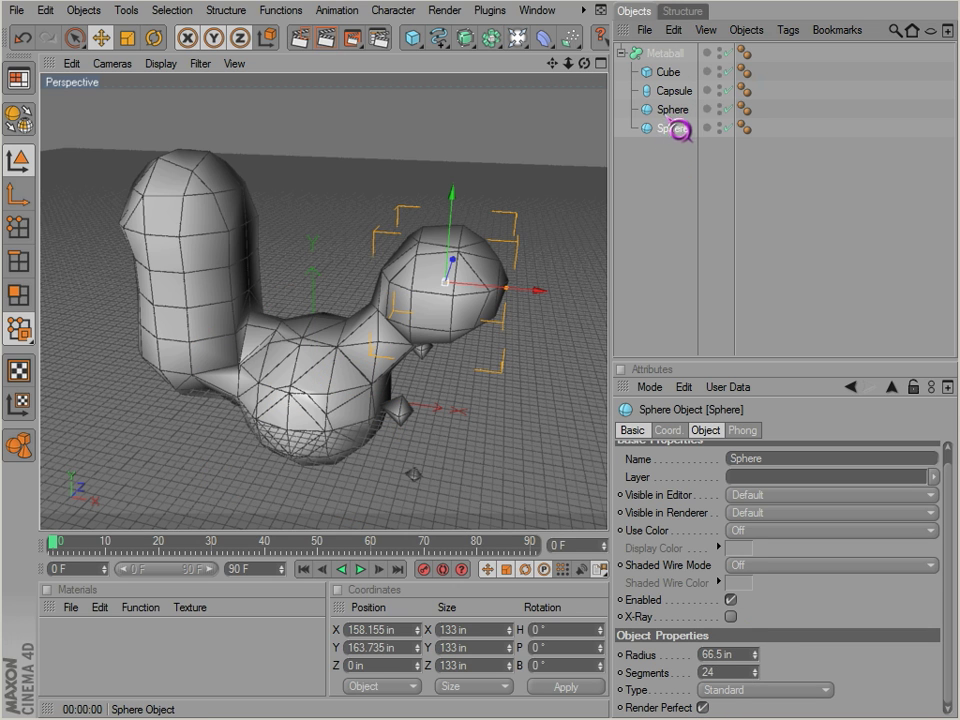
pyautogui.click(704, 708)
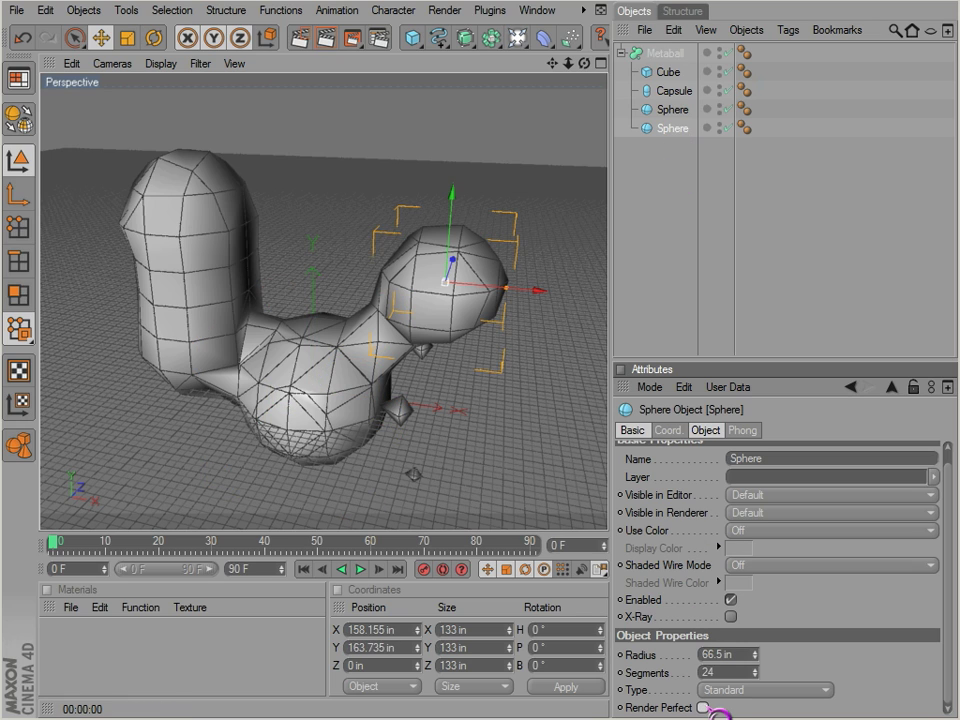
pyautogui.moveTo(686, 131); pyautogui.dragTo(675, 228)
pyautogui.click(673, 226)
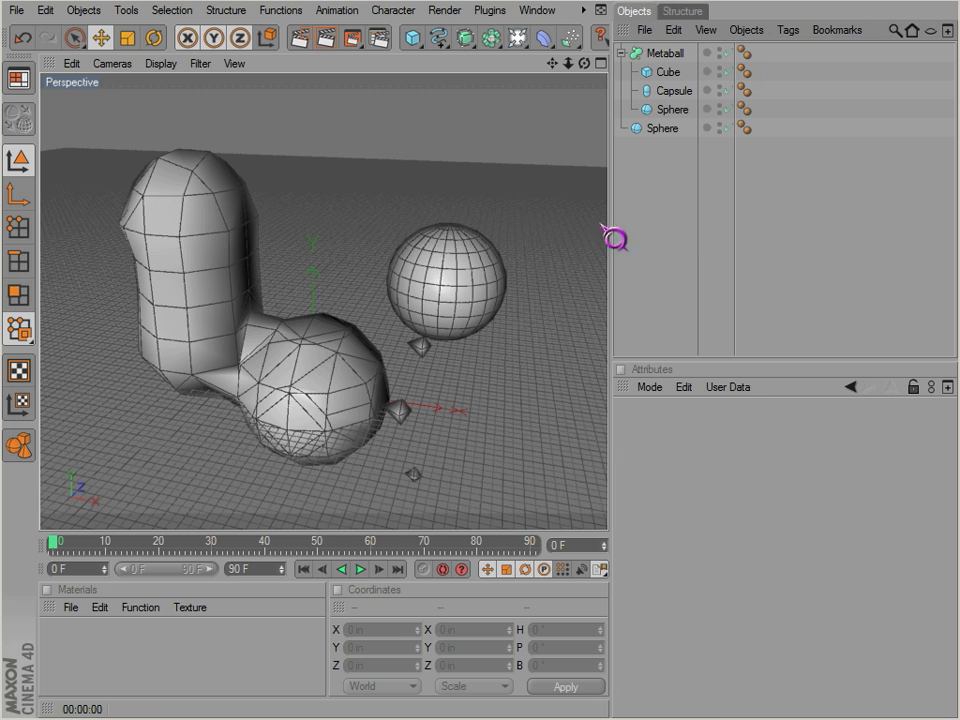
# Step: Render the perspective view close up on the separate sphere to examine its outline
pyautogui.keyDown('alt'); pyautogui.moveTo(597, 420); pyautogui.dragTo(537, 440, button='middle'); pyautogui.keyUp('alt')
pyautogui.scroll(6, 430, 322)
pyautogui.keyDown('alt'); pyautogui.moveTo(589, 410); pyautogui.dragTo(533, 440, button='middle'); pyautogui.keyUp('alt')
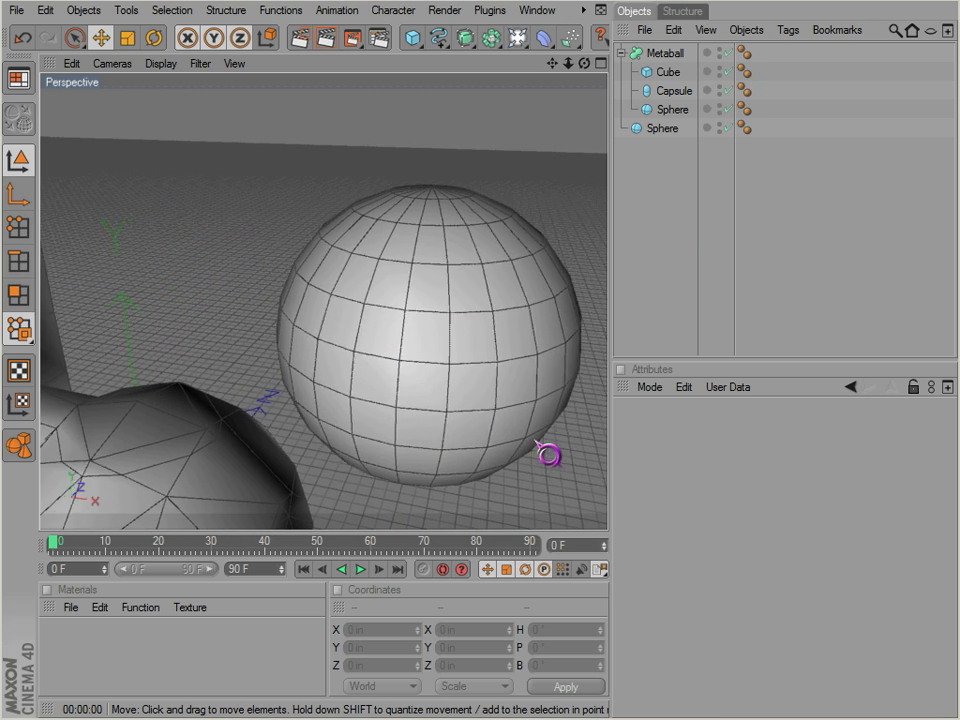
pyautogui.scroll(3, 346, 148)
pyautogui.click(358, 47)
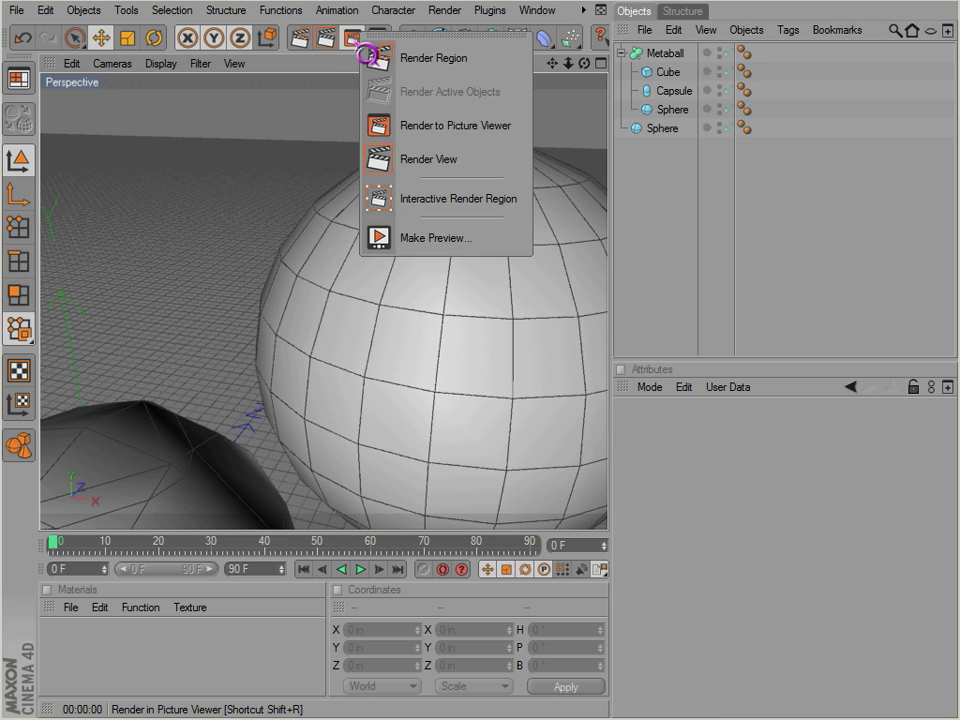
pyautogui.click(378, 159)
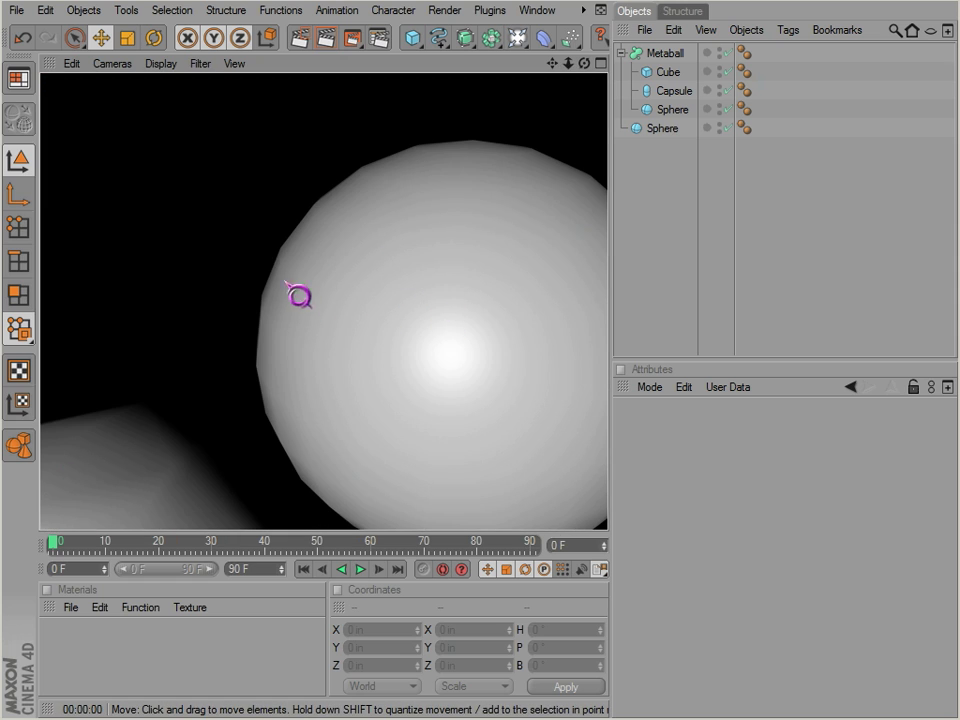
# Step: Enable Render Perfect for the separate sphere and render the view for comparison
pyautogui.click(656, 129)
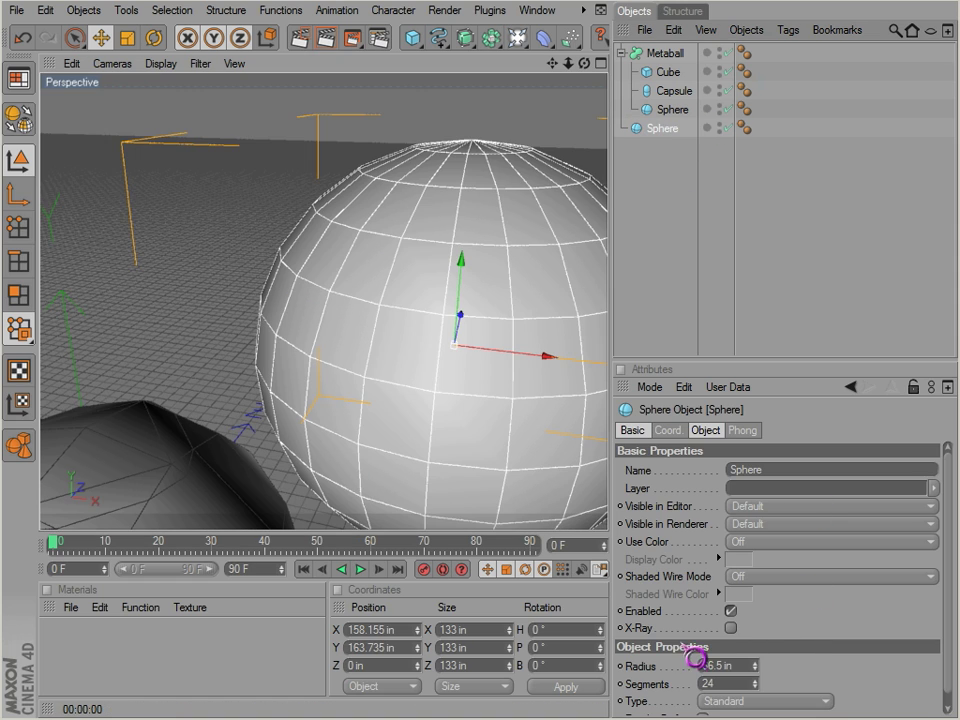
pyautogui.scroll(-1, 855, 681)
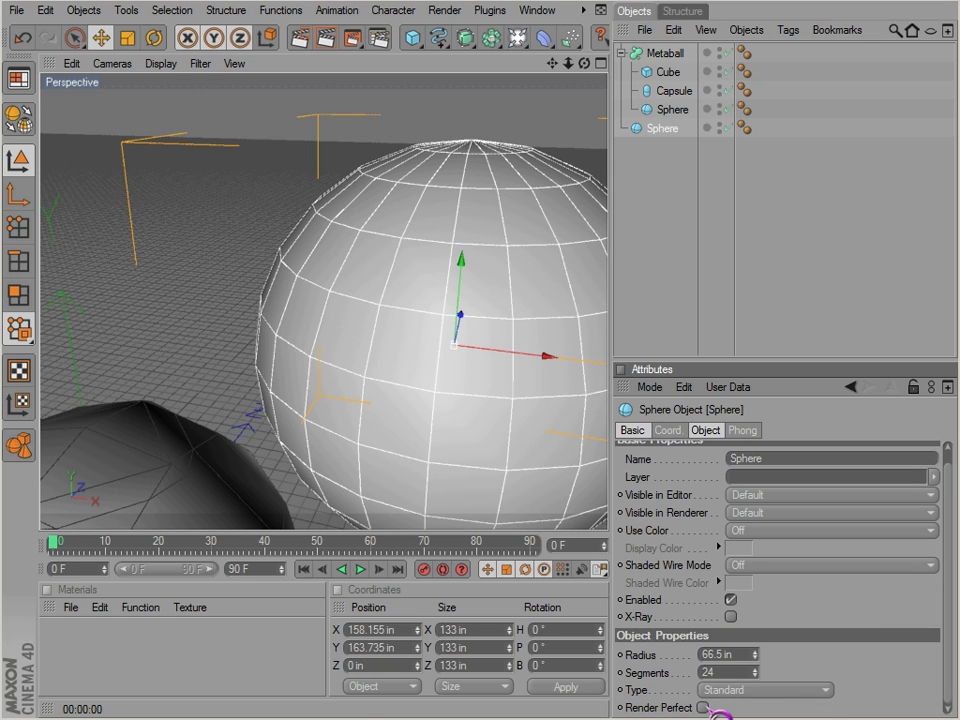
pyautogui.click(704, 707)
pyautogui.hotkey('ctrl', 'r')
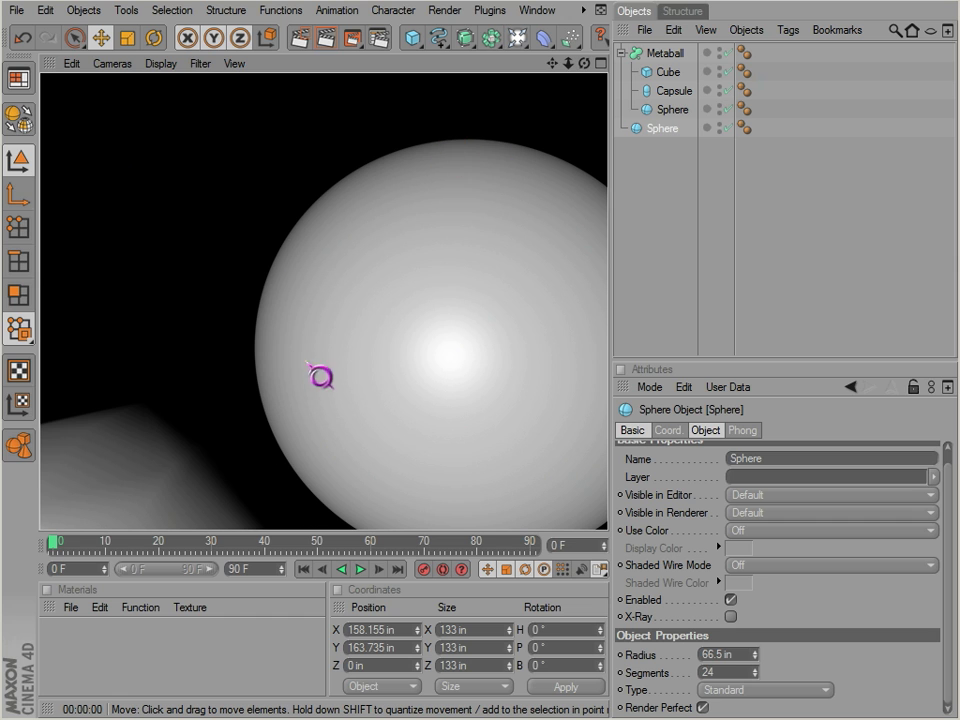
# Step: Undo the sphere's changes until it is nested under the Metaball again
pyautogui.scroll(-8, 314, 367)
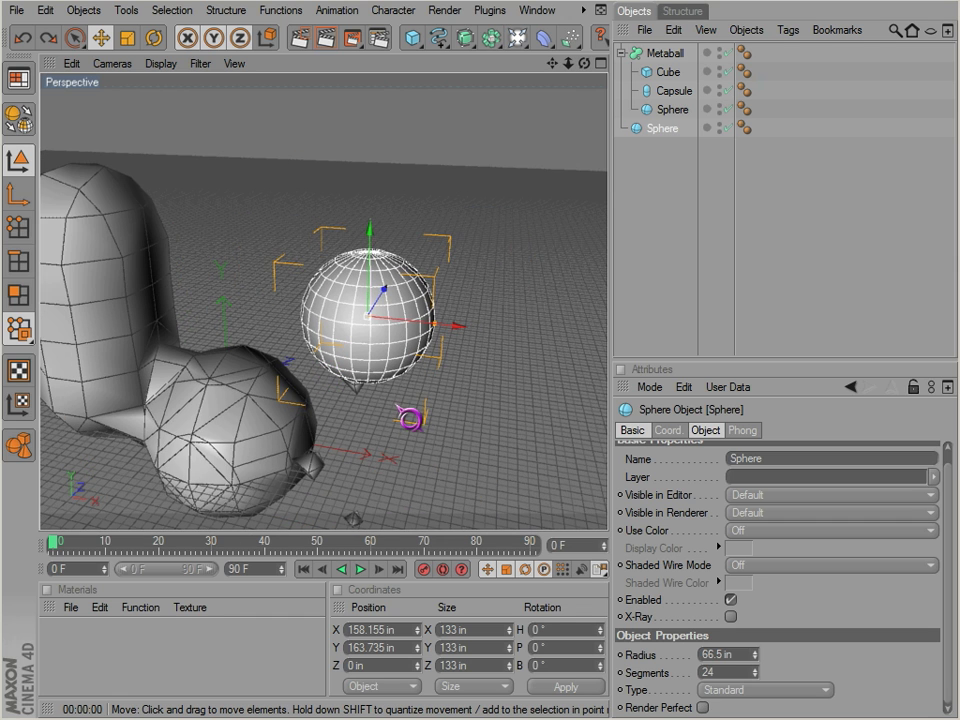
pyautogui.scroll(-3, 404, 410)
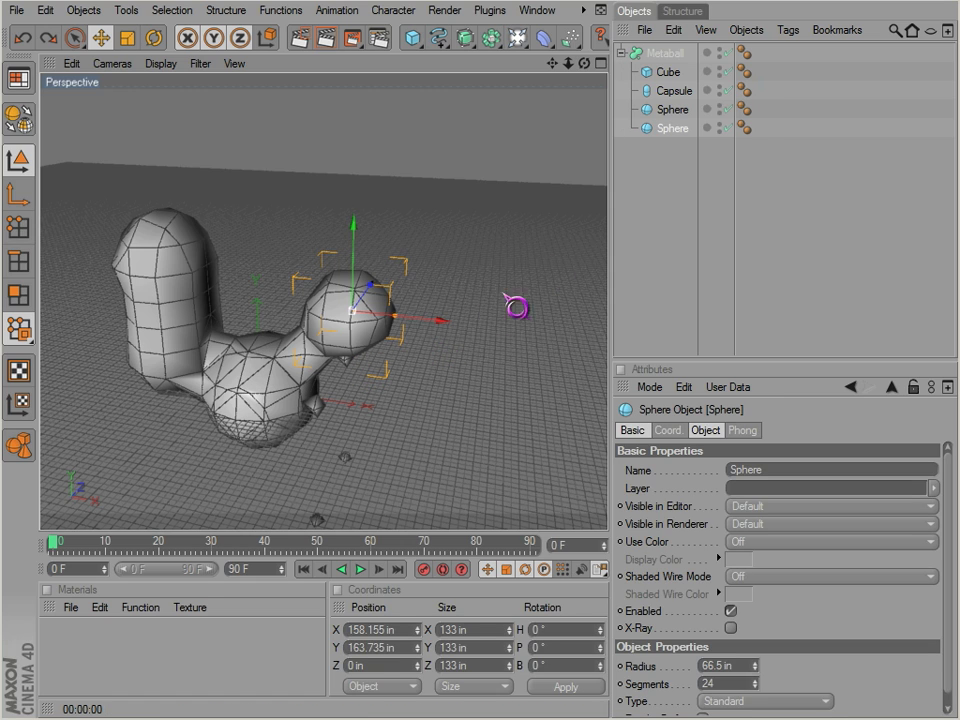
# Step: Set the smaller sphere's Segments to 8 and the larger sphere's Segments to 10
pyautogui.click(668, 110)
pyautogui.click(664, 127)
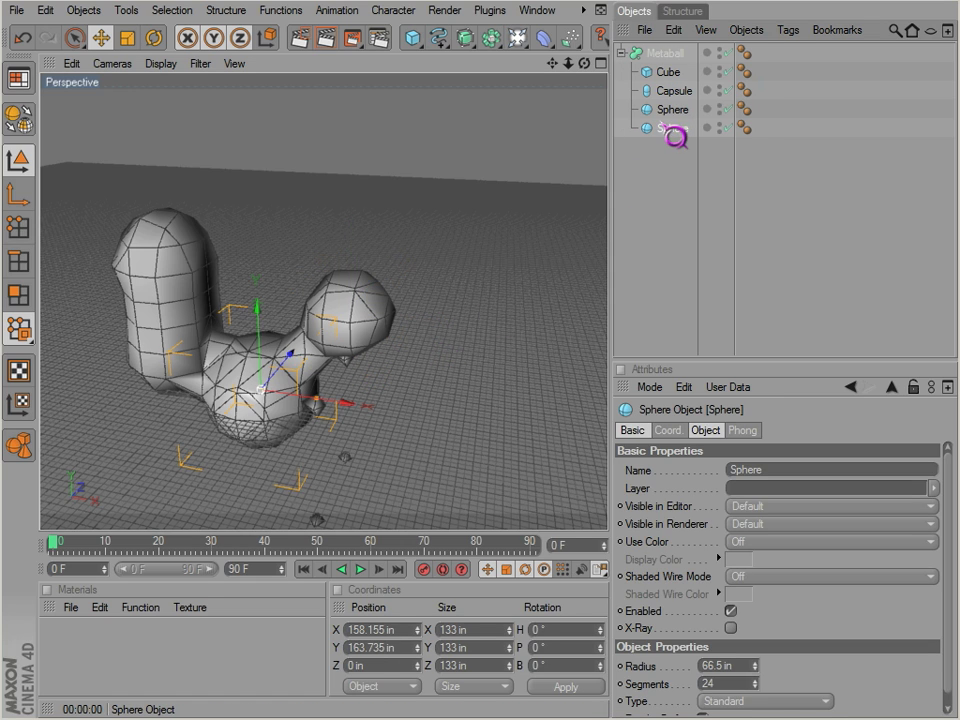
pyautogui.click(756, 687)
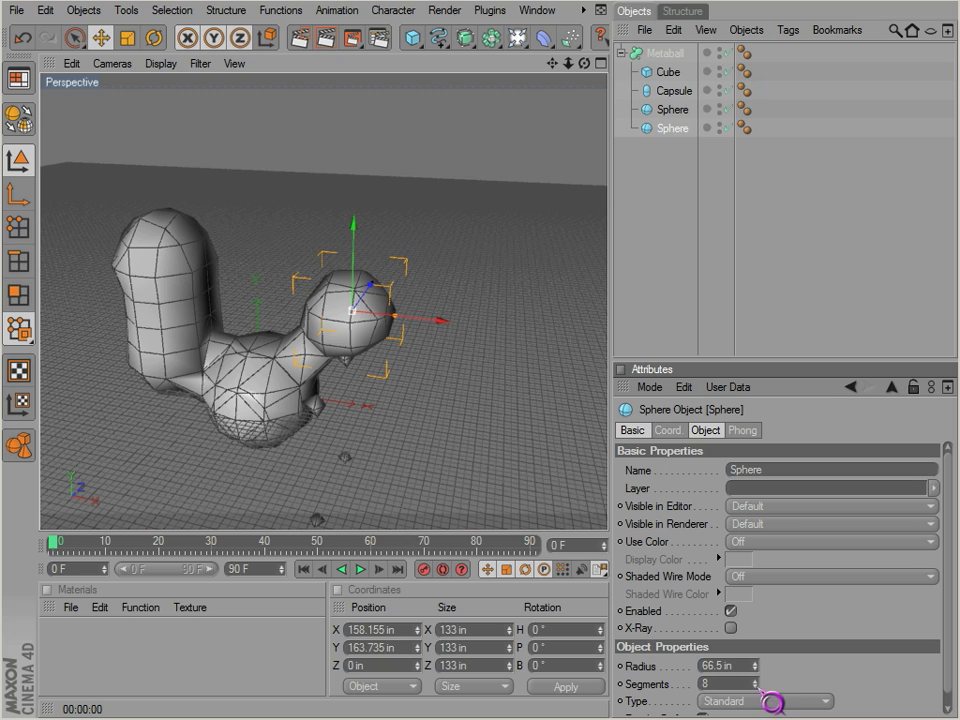
pyautogui.click(676, 113)
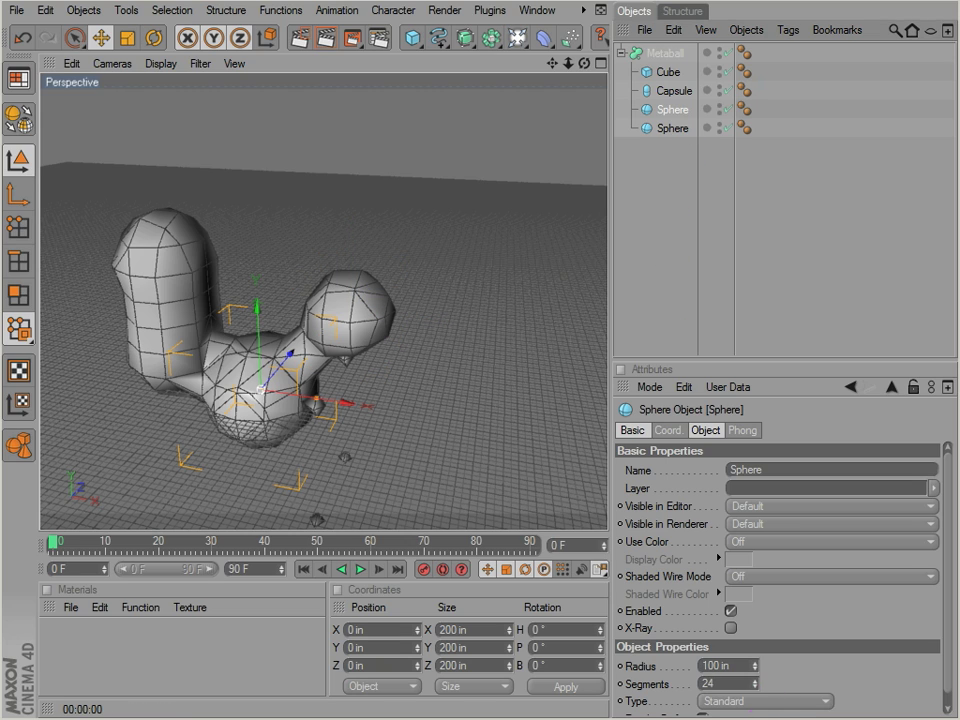
pyautogui.moveTo(756, 687); pyautogui.dragTo(757, 695)
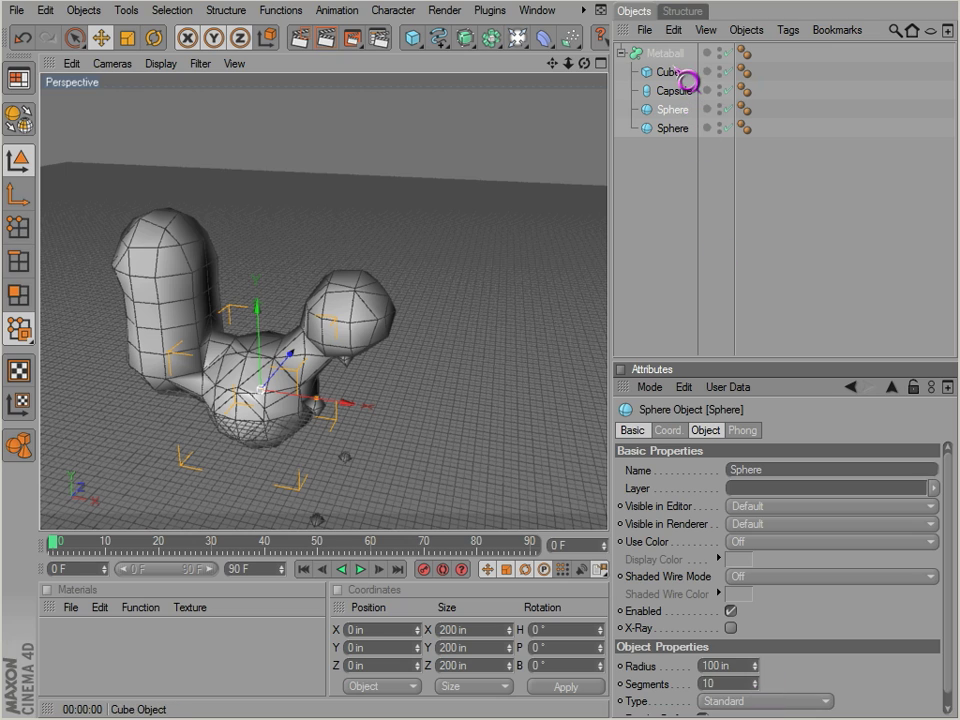
# Step: Move the cube along X to about -113 in, across the larger sphere towards the capsule
pyautogui.click(678, 73)
pyautogui.keyDown('alt'); pyautogui.moveTo(495, 221); pyautogui.dragTo(427, 436); pyautogui.keyUp('alt')
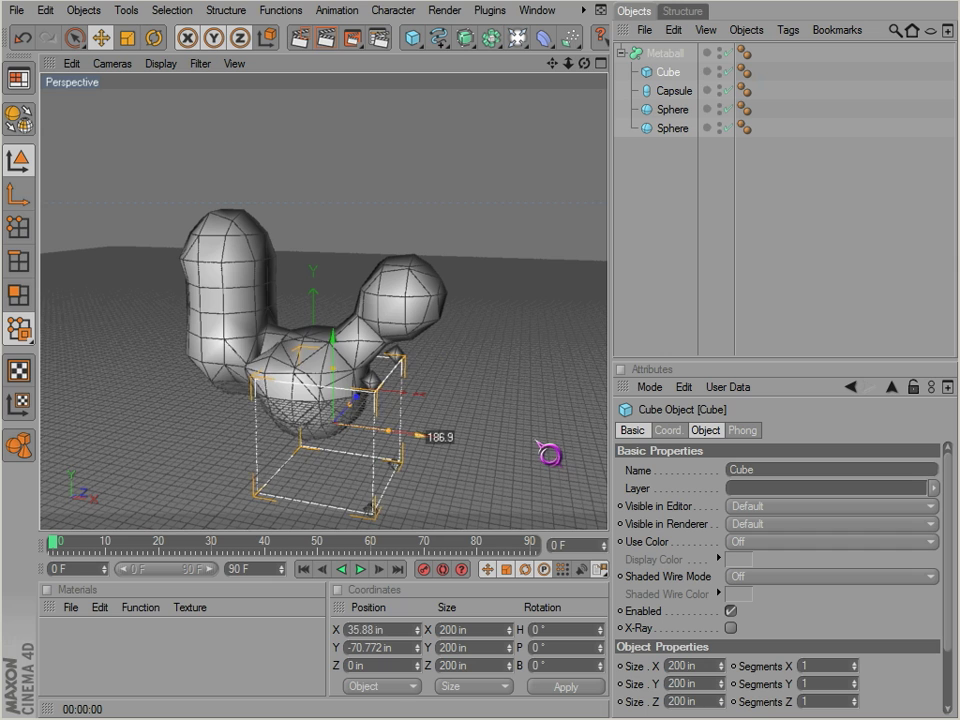
pyautogui.moveTo(548, 455); pyautogui.dragTo(549, 454)
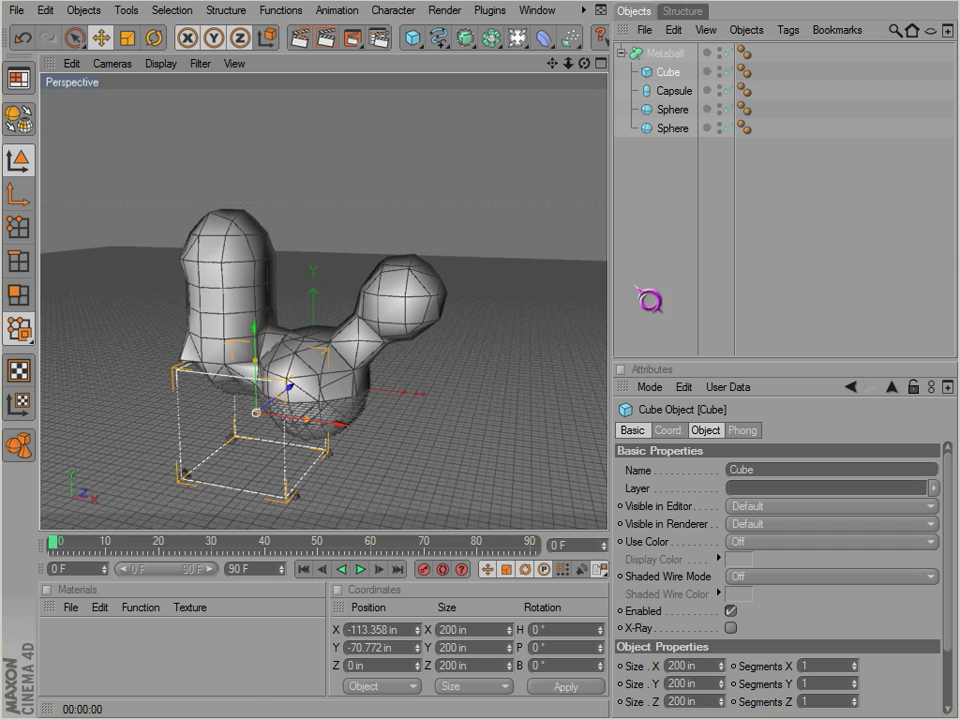
# Step: Delete the Metaball together with all its child primitives
pyautogui.click(668, 56)
pyautogui.press('Delete')
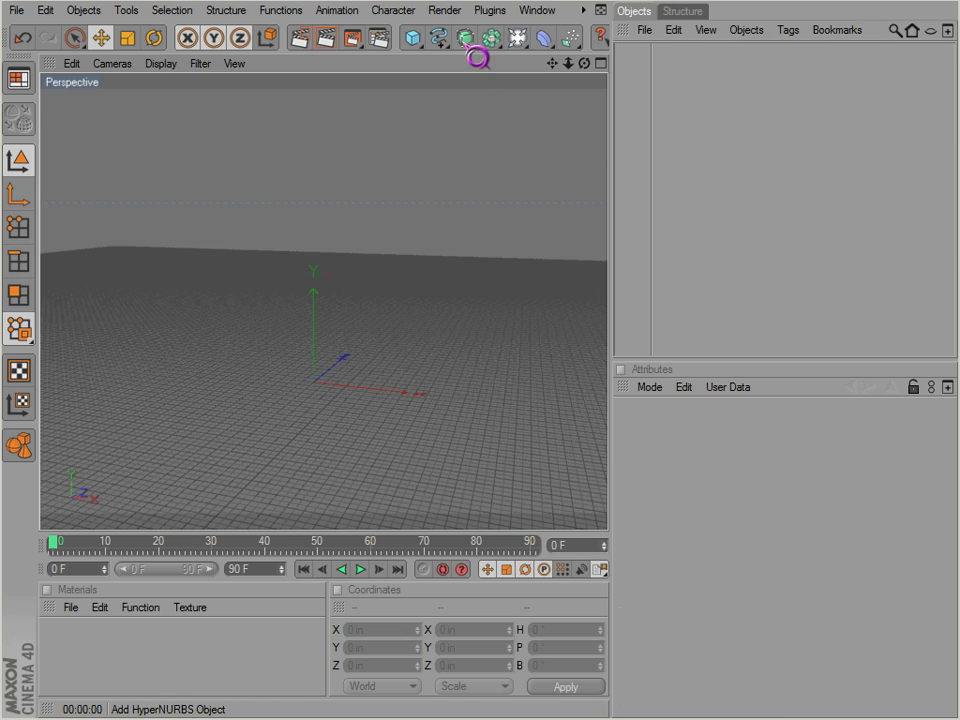
# Step: Add an Atom Array object and a cone primitive to the empty scene
pyautogui.click(490, 38)
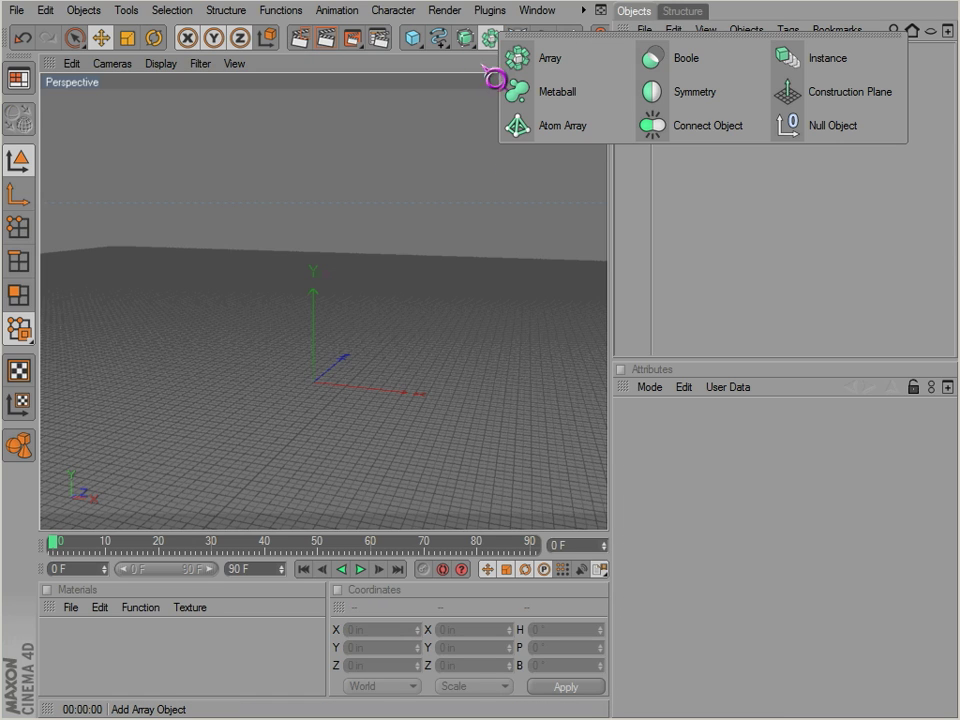
pyautogui.click(528, 128)
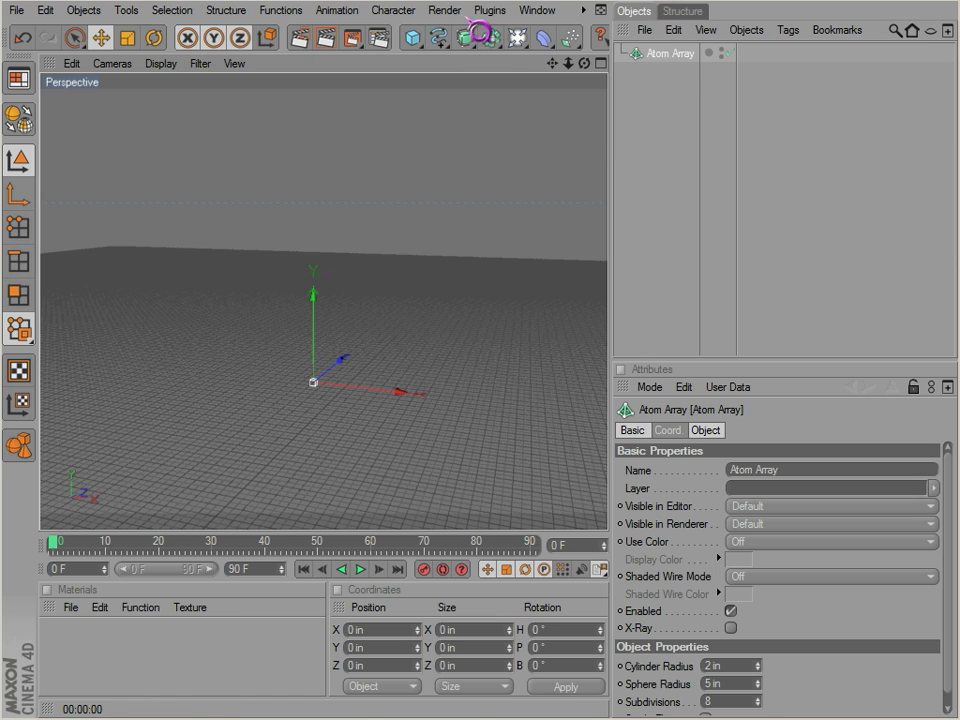
pyautogui.click(414, 38)
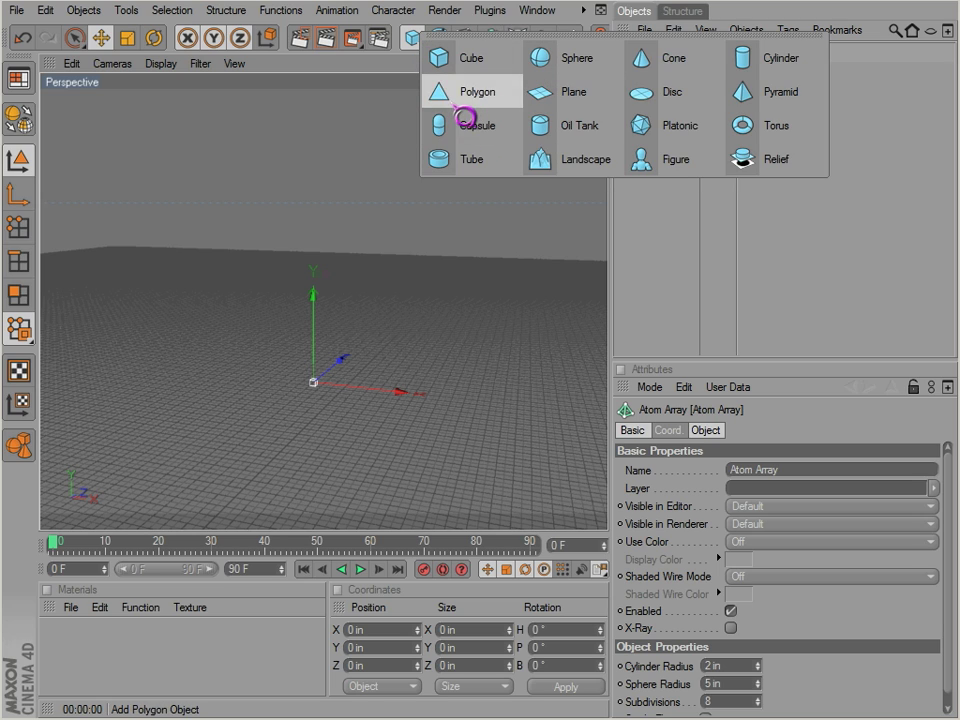
pyautogui.click(660, 66)
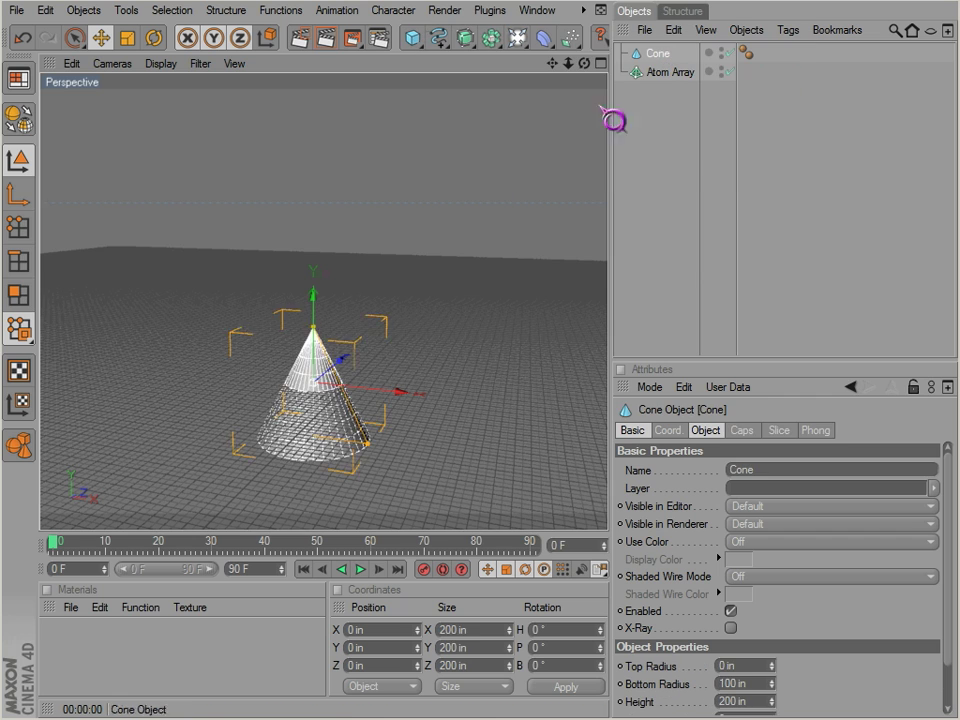
# Step: Reduce the cone's Rotation Segments to 8
pyautogui.scroll(5, 377, 298)
pyautogui.keyDown('alt'); pyautogui.moveTo(538, 442); pyautogui.dragTo(566, 354, button='middle'); pyautogui.keyUp('alt')
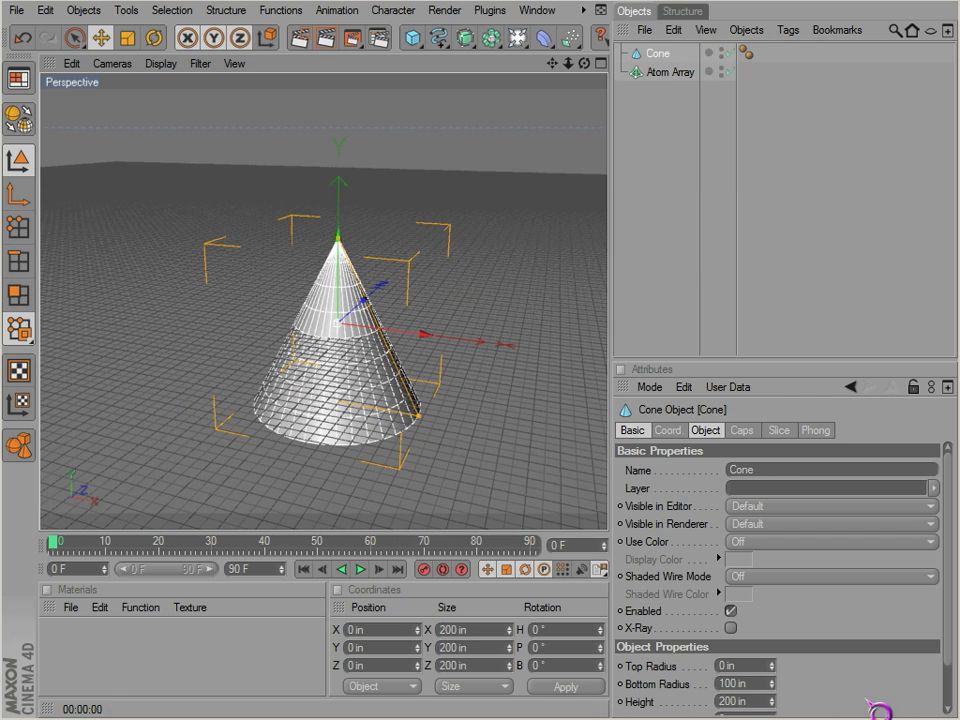
pyautogui.scroll(-3, 866, 700)
pyautogui.moveTo(773, 690); pyautogui.dragTo(773, 690)
pyautogui.keyDown('alt'); pyautogui.moveTo(459, 426); pyautogui.dragTo(486, 345); pyautogui.keyUp('alt')
pyautogui.keyDown('alt'); pyautogui.moveTo(556, 290); pyautogui.dragTo(543, 448); pyautogui.keyUp('alt')
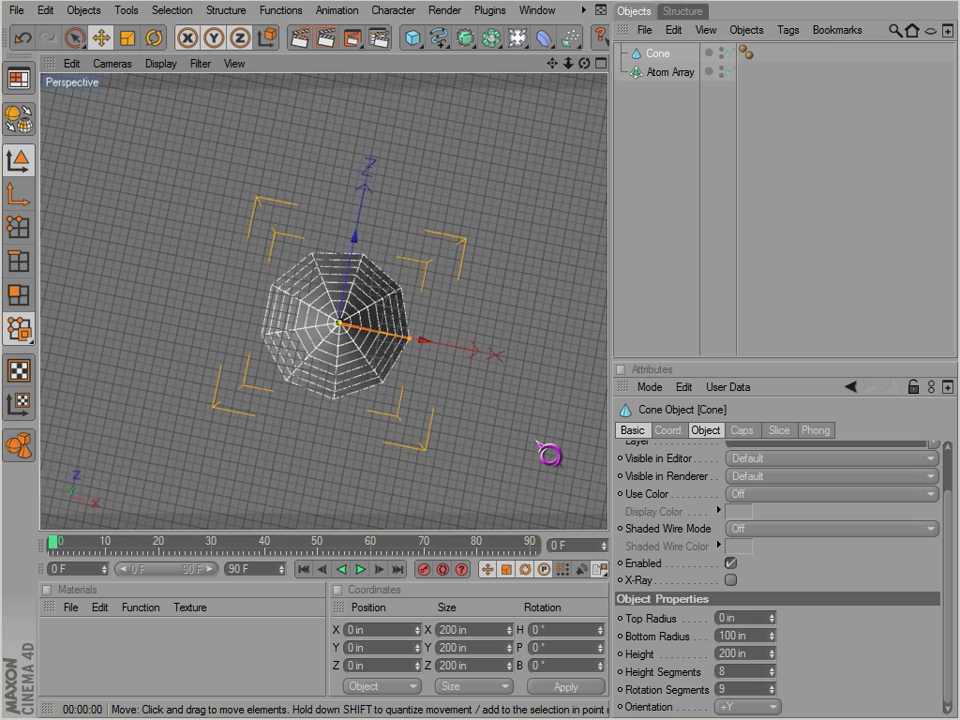
pyautogui.scroll(-1, 753, 693)
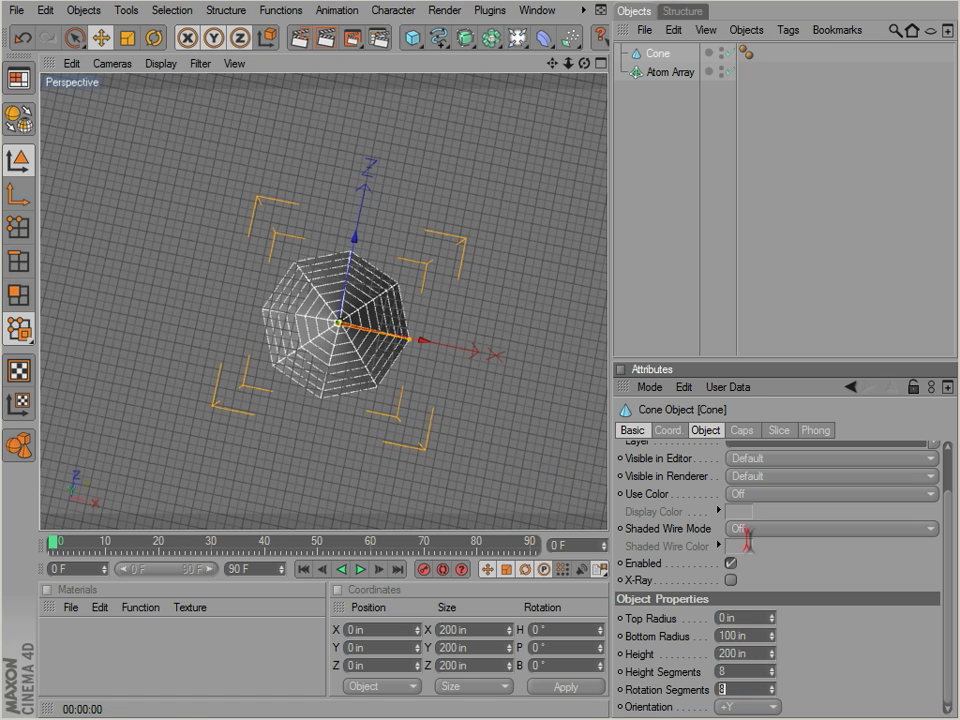
# Step: Make the cone a child of the Atom Array and render the perspective view to check the lattice
pyautogui.moveTo(657, 55); pyautogui.dragTo(664, 76)
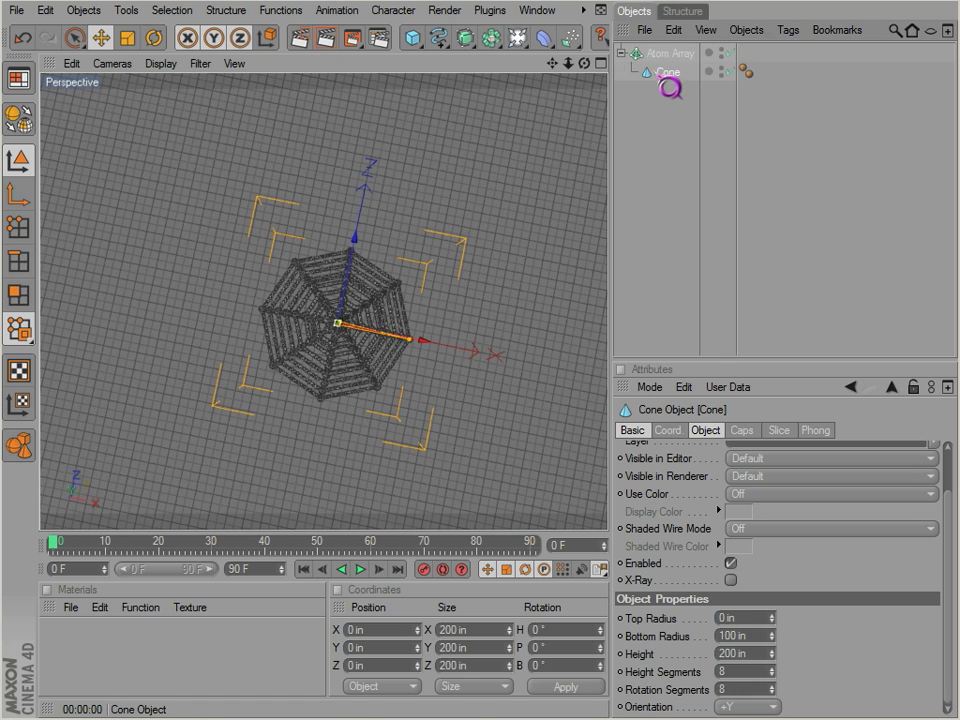
pyautogui.moveTo(548, 457)
pyautogui.keyDown('alt'); pyautogui.mouseDown()
pyautogui.moveTo(557, 450)
pyautogui.moveTo(548, 455)
pyautogui.mouseUp(); pyautogui.keyUp('alt')
pyautogui.hotkey('ctrl', 'r')
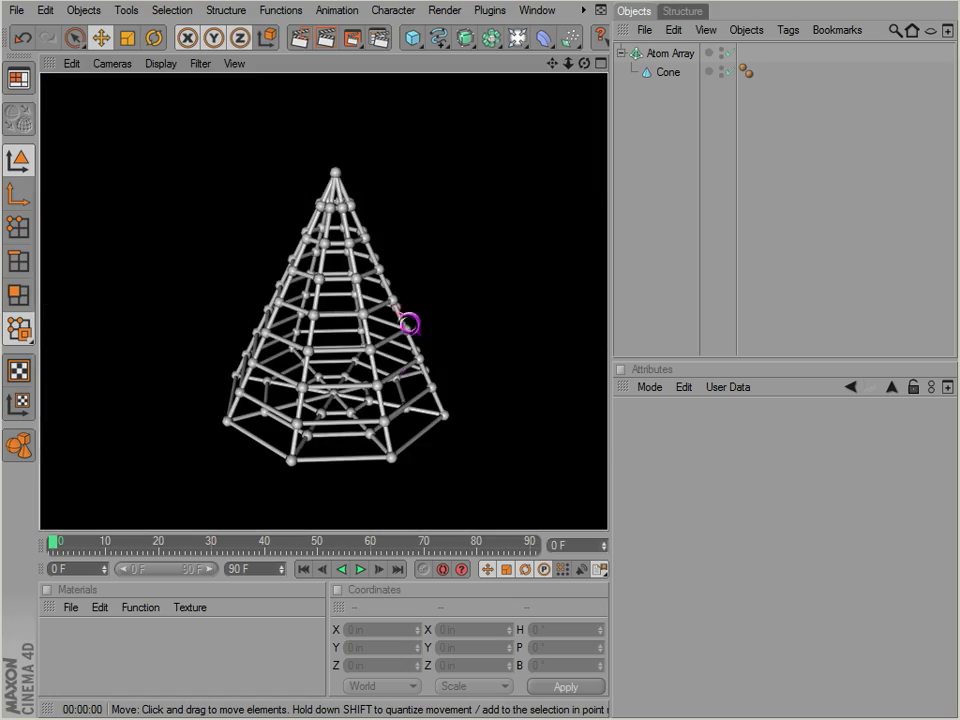
pyautogui.scroll(10, 345, 337)
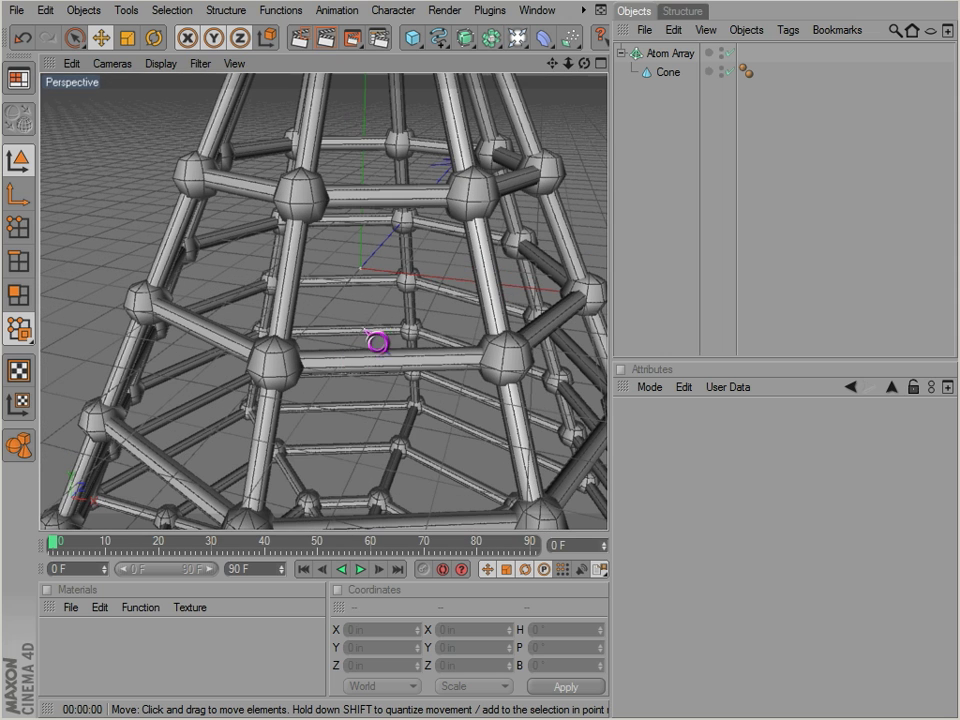
pyautogui.click(668, 73)
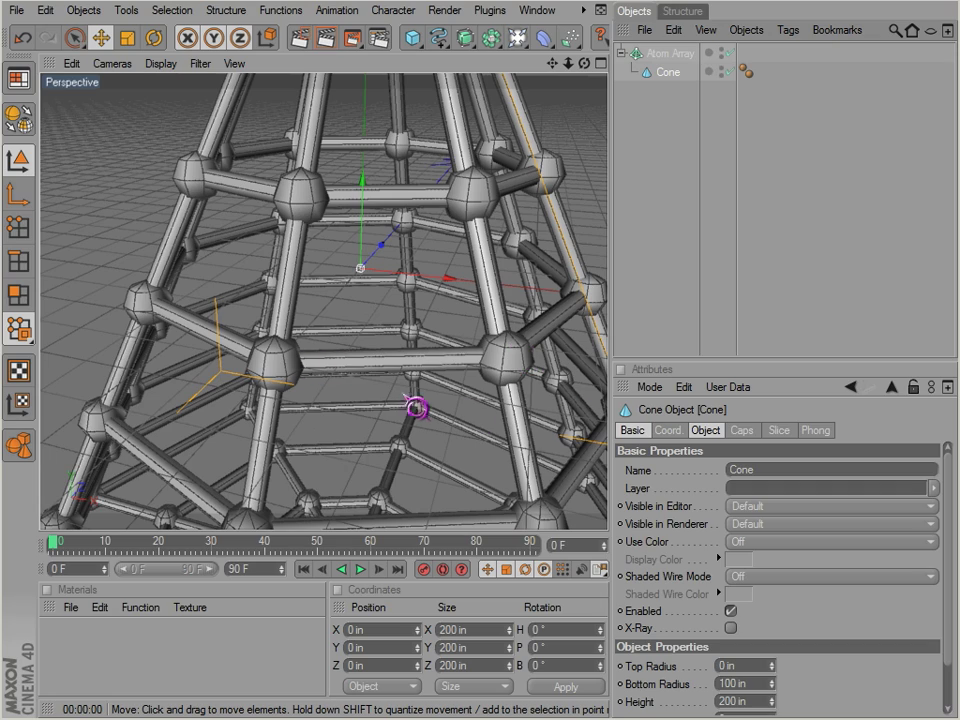
pyautogui.scroll(-10, 286, 383)
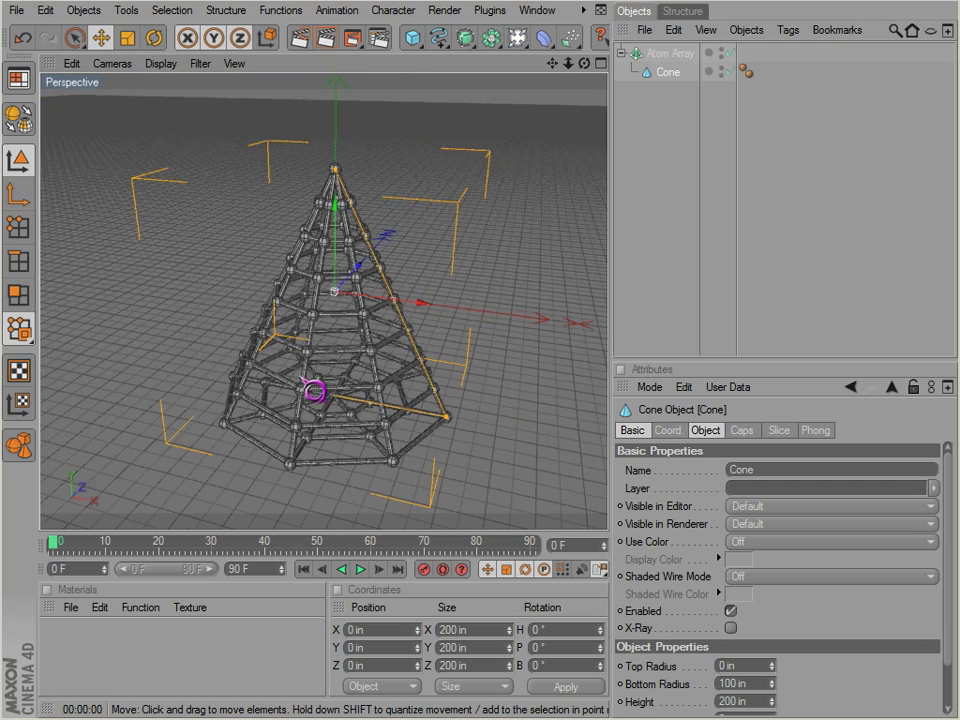
pyautogui.hotkey('ctrl', 'r')
pyautogui.scroll(1, 303, 391)
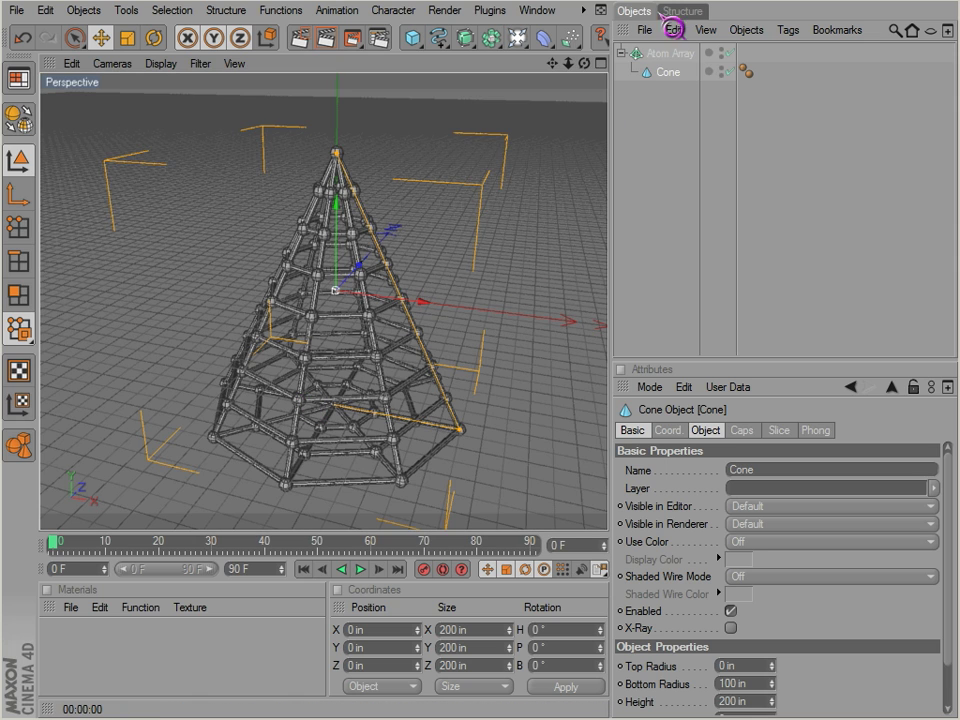
# Step: Display the Atom Array's cylinder radius, sphere radius and subdivision properties
pyautogui.click(656, 58)
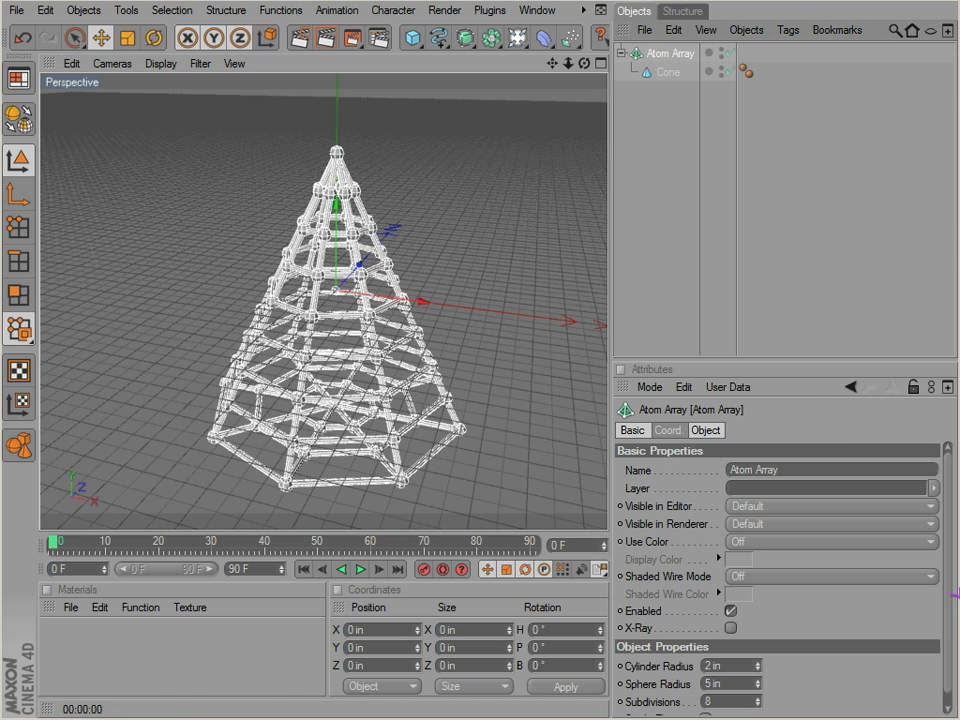
pyautogui.scroll(-1, 820, 677)
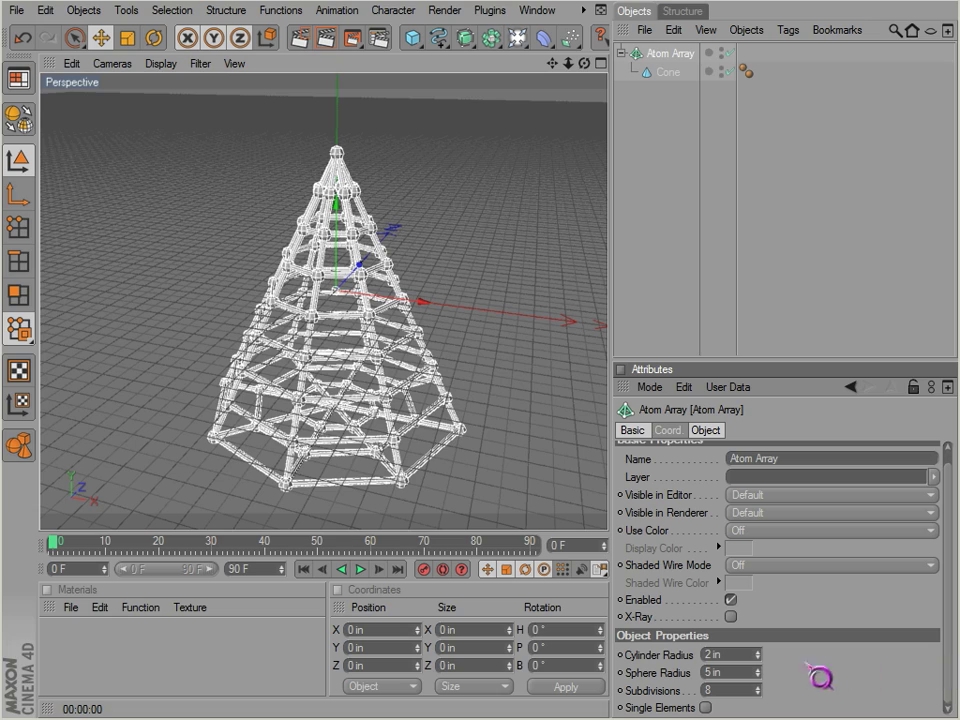
pyautogui.click(666, 259)
pyautogui.keyDown('alt'); pyautogui.moveTo(415, 332); pyautogui.dragTo(368, 378); pyautogui.keyUp('alt')
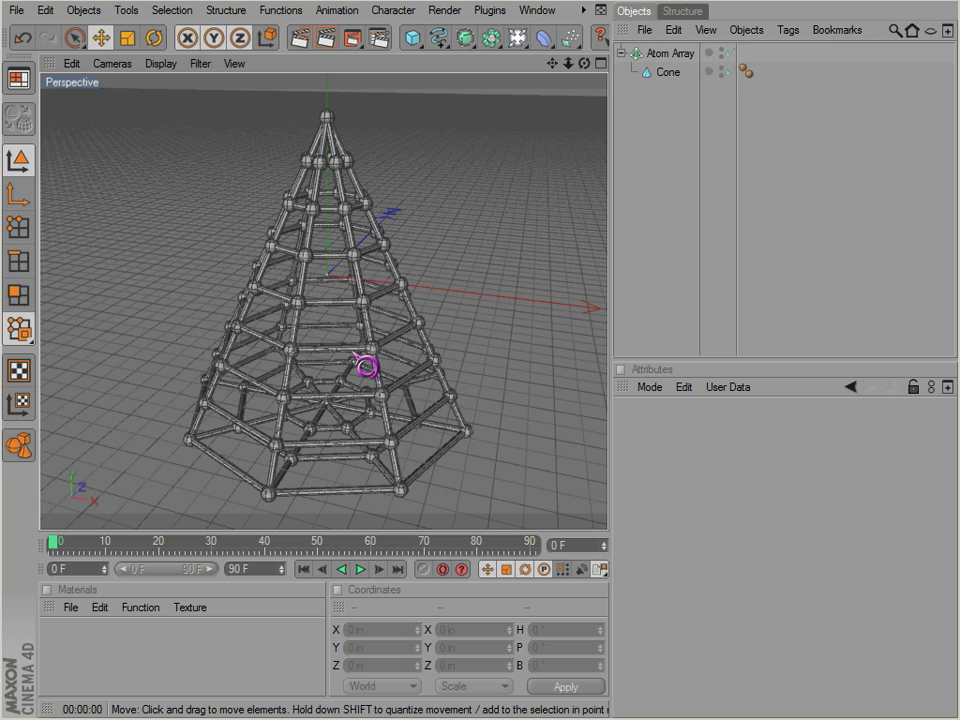
# Step: Render the atom lattice as a whole and from close up to examine its cylinders and spheres
pyautogui.hotkey('ctrl', 'r')
pyautogui.keyDown('alt'); pyautogui.moveTo(548, 453); pyautogui.dragTo(324, 379); pyautogui.keyUp('alt')
pyautogui.scroll(3, 314, 376)
pyautogui.scroll(4, 314, 377)
pyautogui.hotkey('ctrl', 'r')
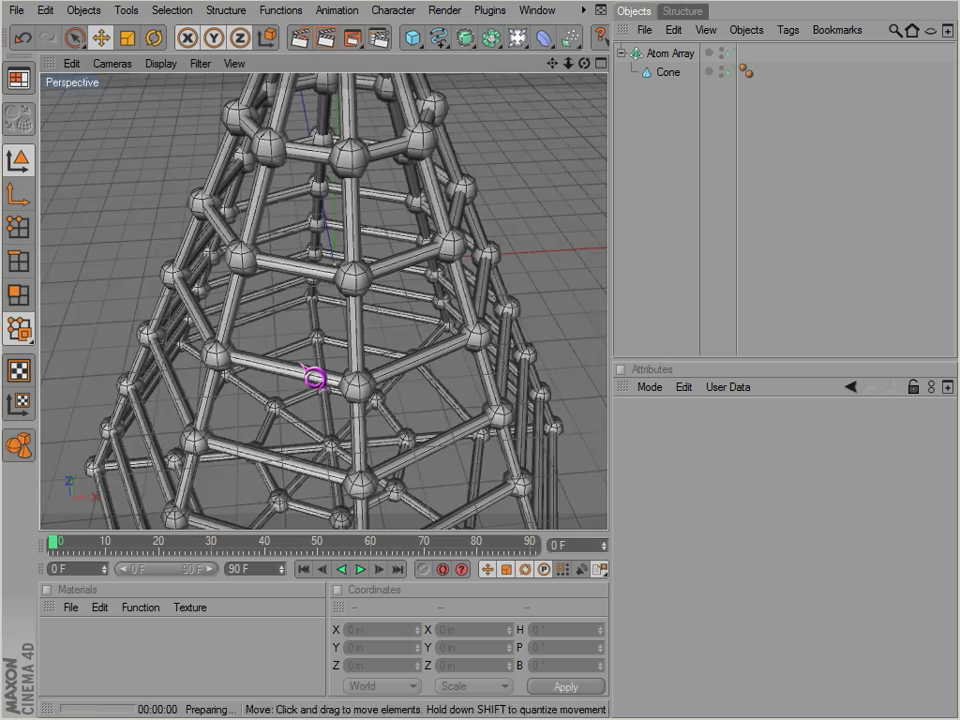
pyautogui.scroll(-4, 317, 384)
pyautogui.scroll(3, 312, 379)
pyautogui.keyDown('alt'); pyautogui.moveTo(345, 434); pyautogui.dragTo(391, 363); pyautogui.keyUp('alt')
pyautogui.scroll(-6, 465, 212)
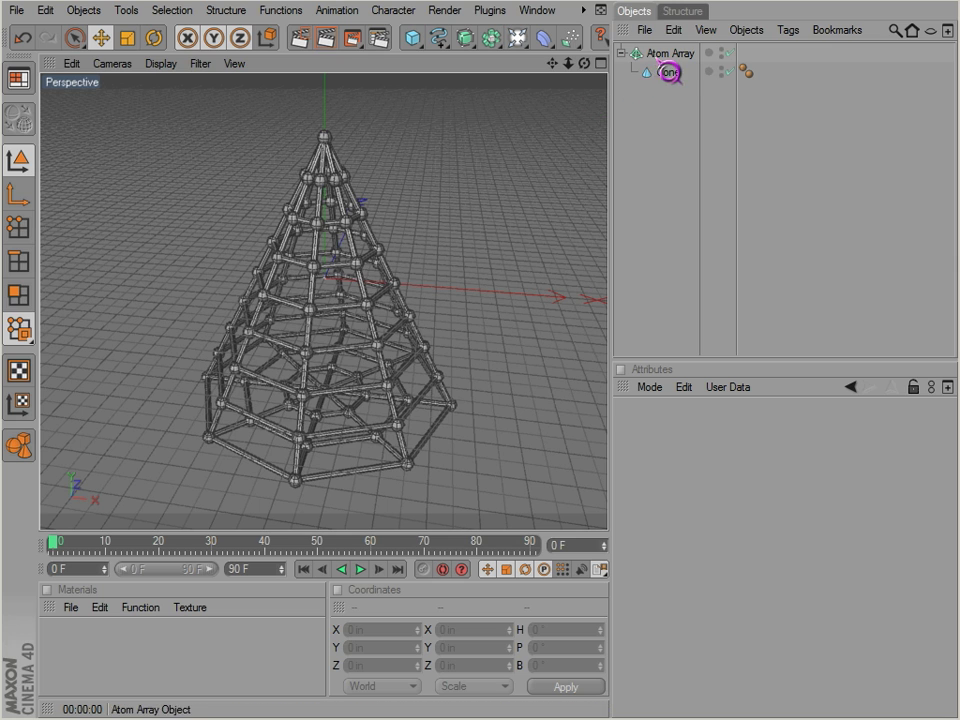
# Step: Delete the Atom Array with its cone and add a Null Object to the empty scene
pyautogui.press('Delete')
pyautogui.click(490, 40)
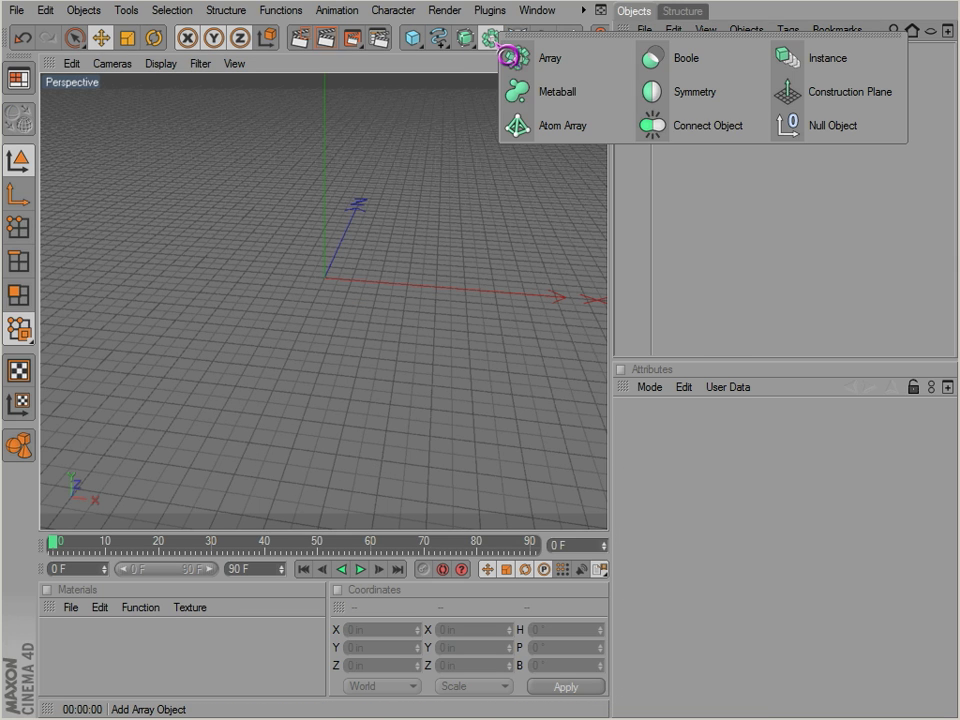
pyautogui.click(785, 127)
pyautogui.scroll(3, 349, 347)
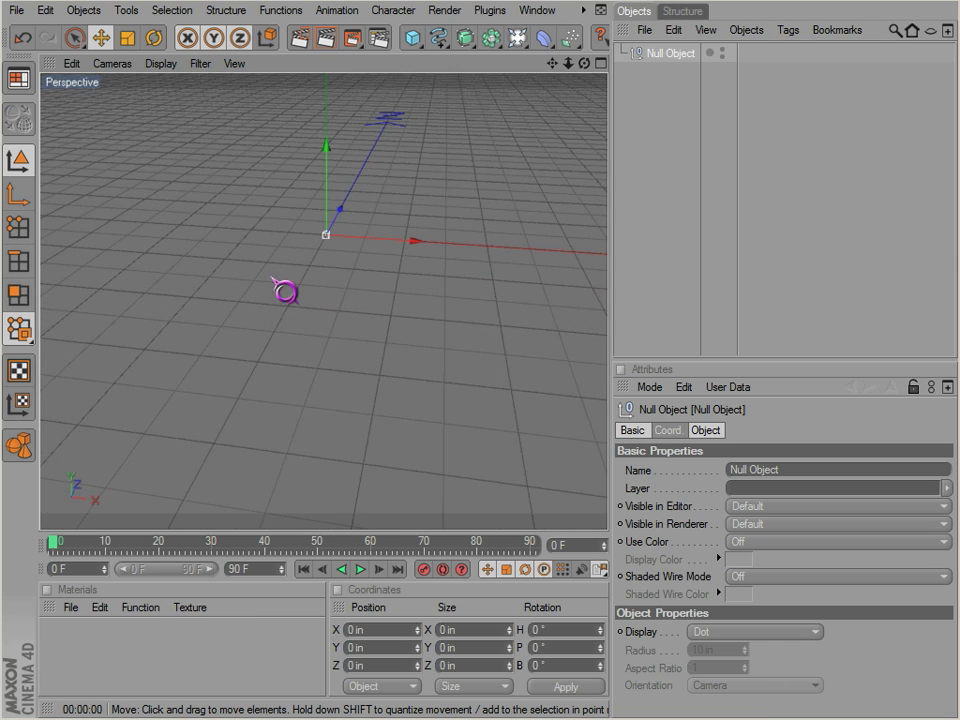
pyautogui.keyDown('alt'); pyautogui.moveTo(285, 292); pyautogui.dragTo(548, 455); pyautogui.keyUp('alt')
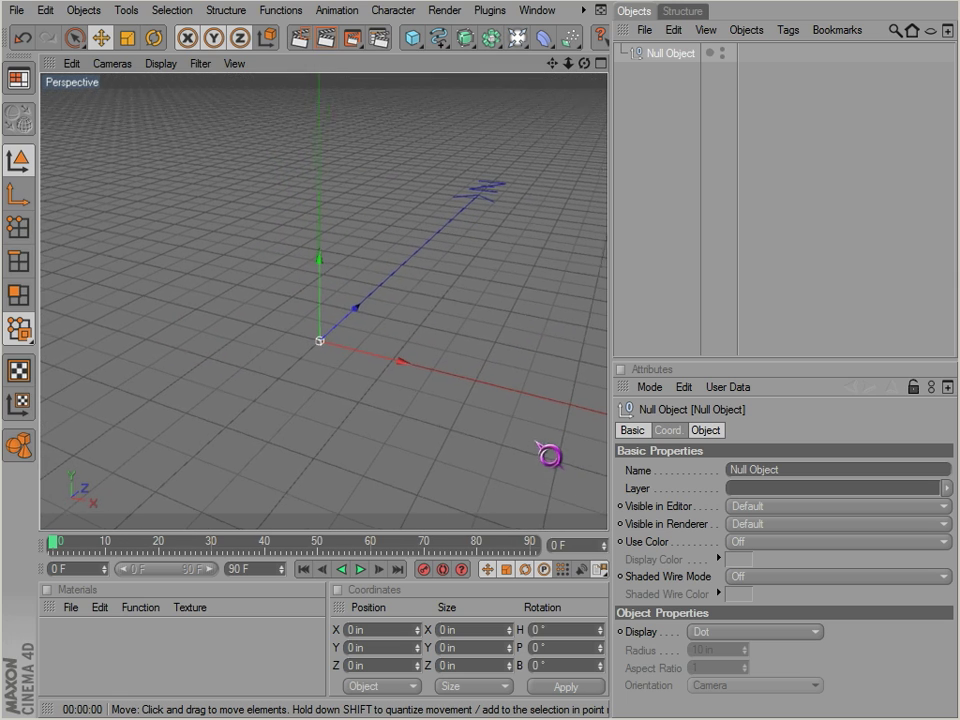
pyautogui.click(667, 78)
pyautogui.click(676, 56)
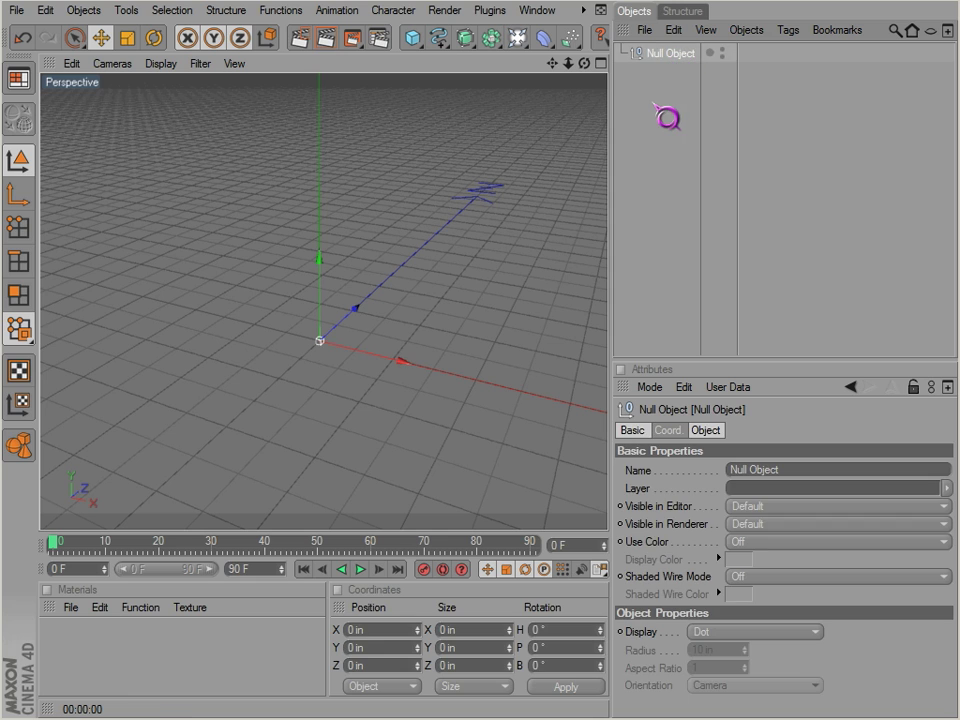
pyautogui.click(671, 118)
pyautogui.click(682, 58)
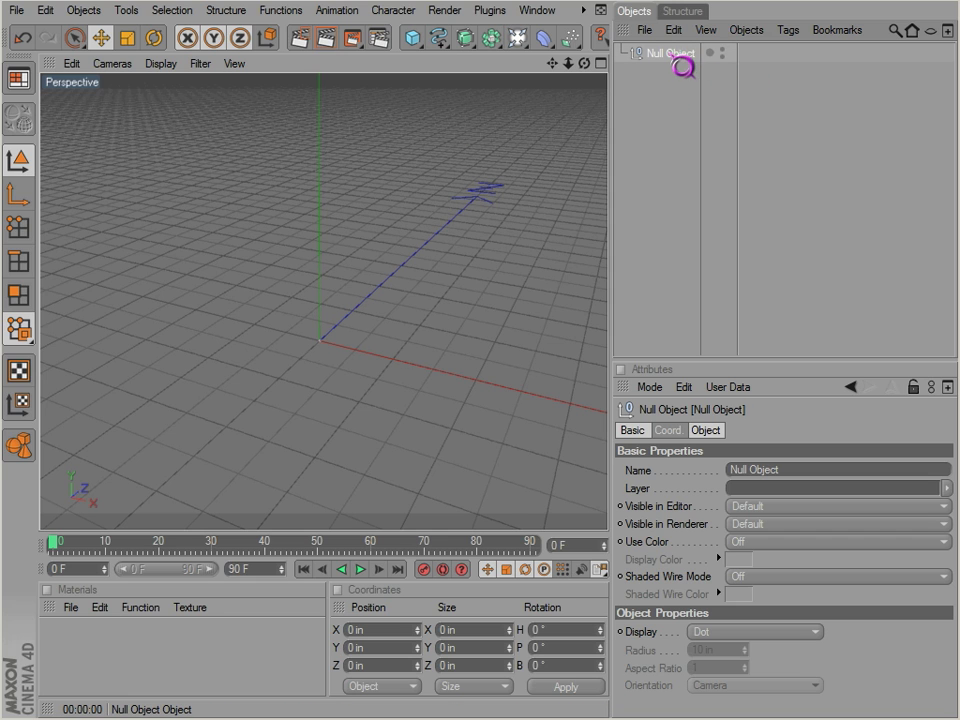
# Step: Add a cube primitive and make it a child of the Null Object
pyautogui.click(415, 42)
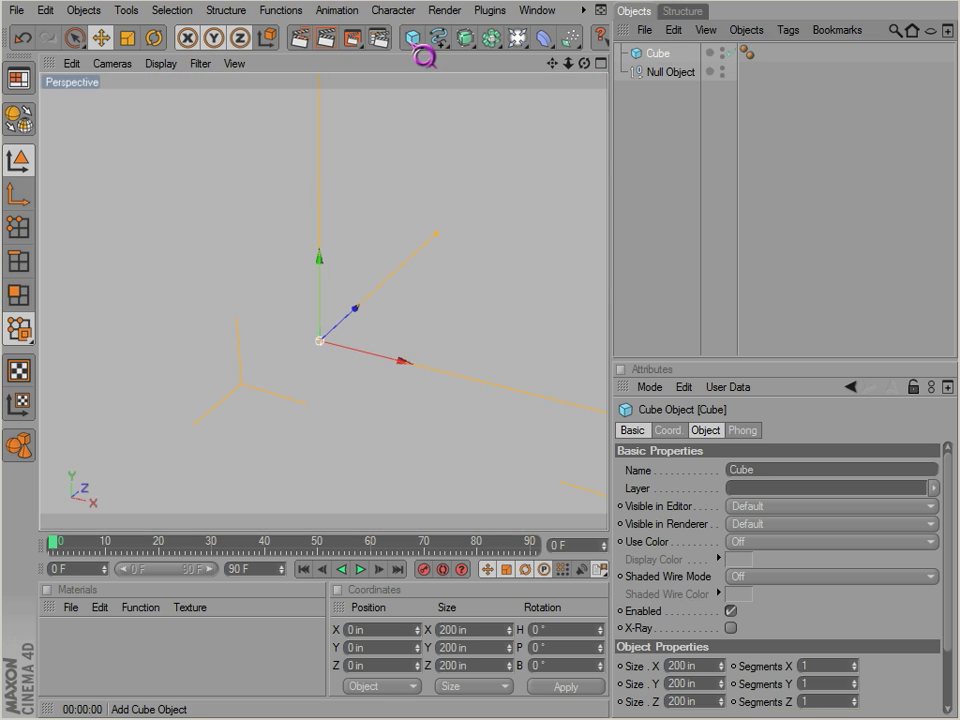
pyautogui.moveTo(662, 77); pyautogui.dragTo(663, 80)
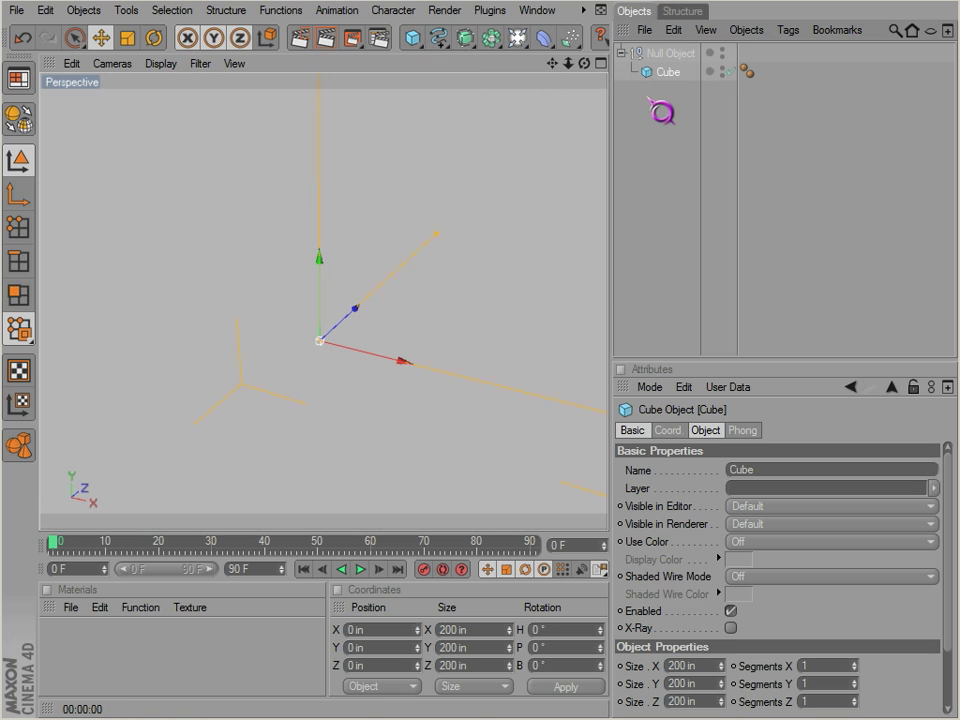
pyautogui.click(652, 103)
pyautogui.scroll(-8, 442, 201)
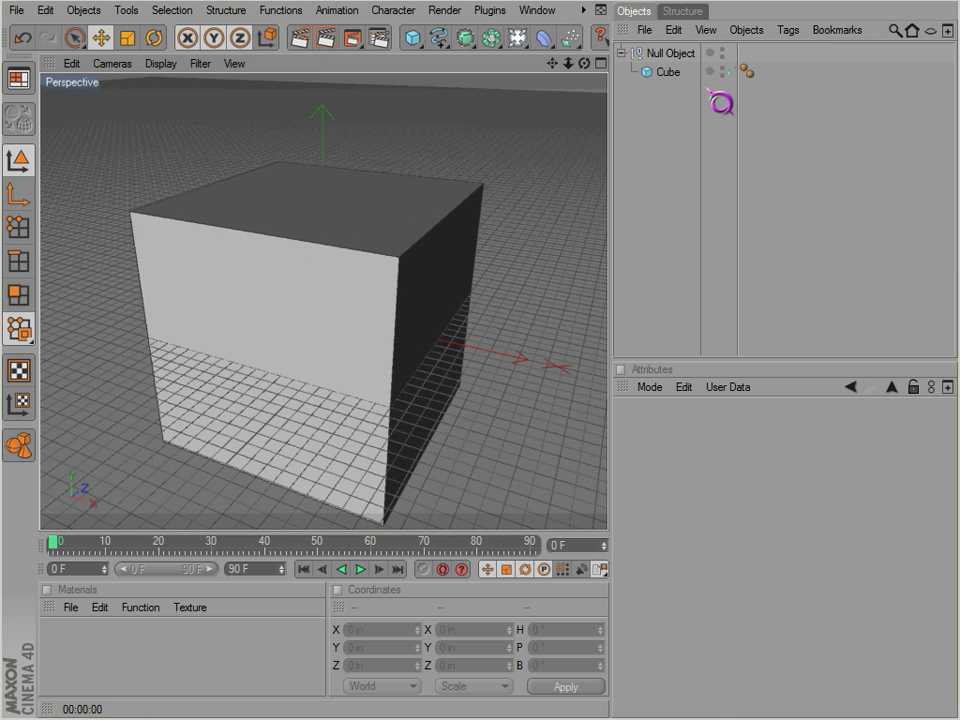
# Step: Group the cube into a second null nested inside the first one and expand the new group
pyautogui.click(669, 74)
pyautogui.hotkey('alt', 'g')
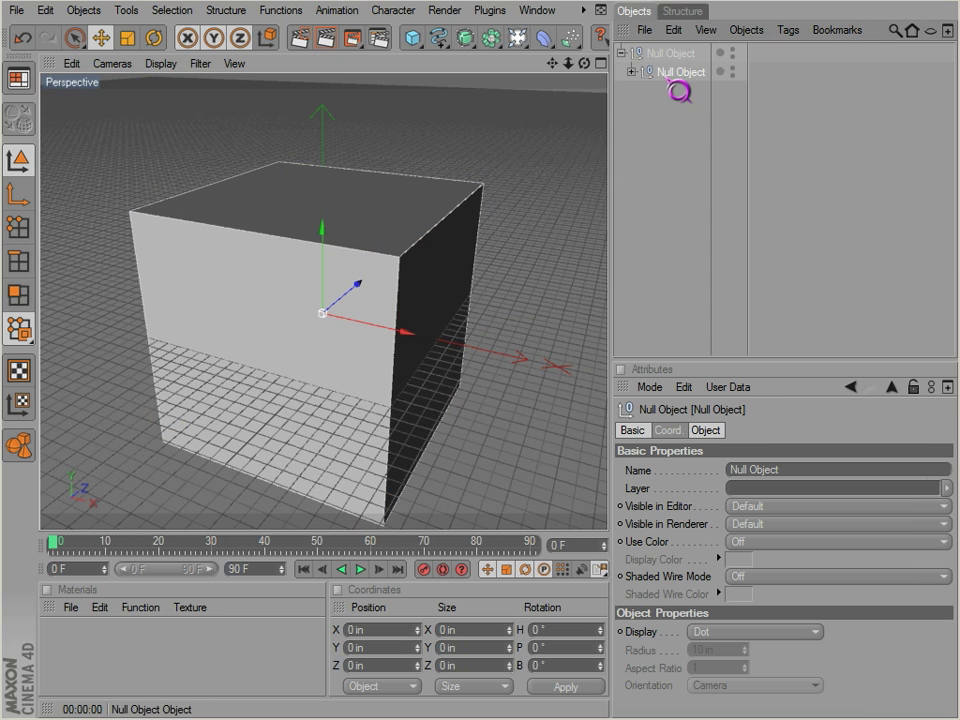
pyautogui.click(632, 72)
pyautogui.click(679, 90)
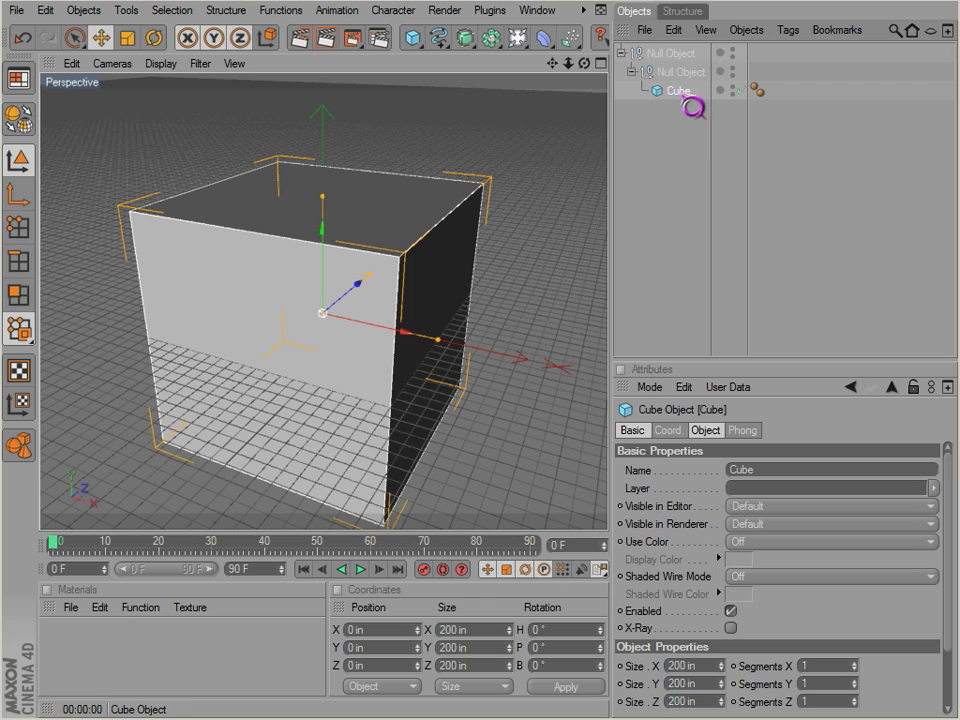
pyautogui.click(672, 70)
pyautogui.click(688, 156)
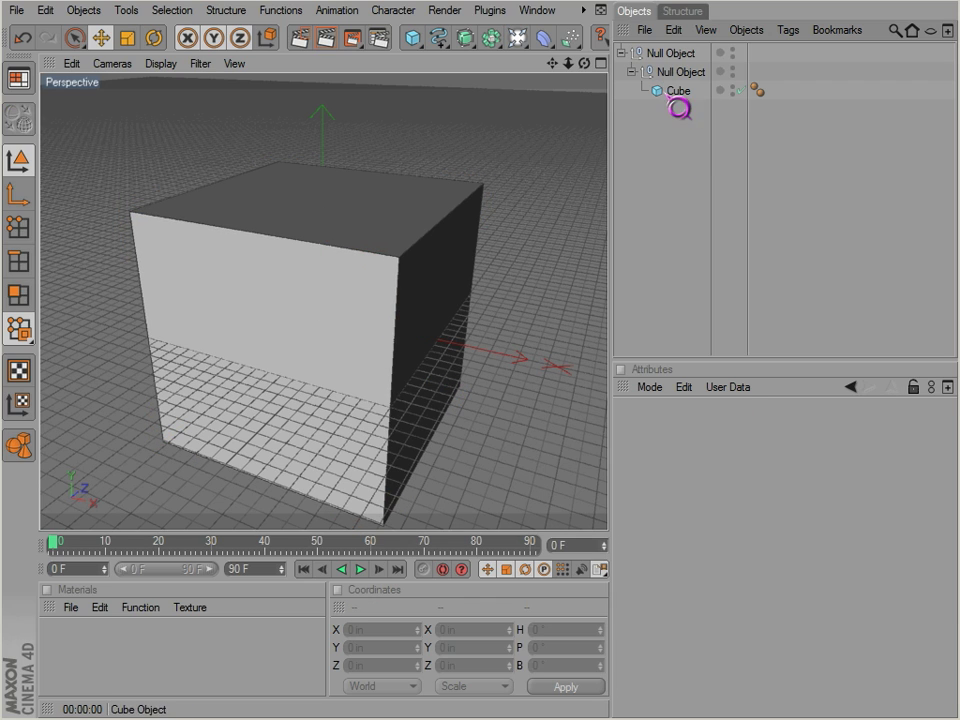
# Step: Delete the whole null hierarchy and add a new cube to the empty scene
pyautogui.click(664, 54)
pyautogui.press('Delete')
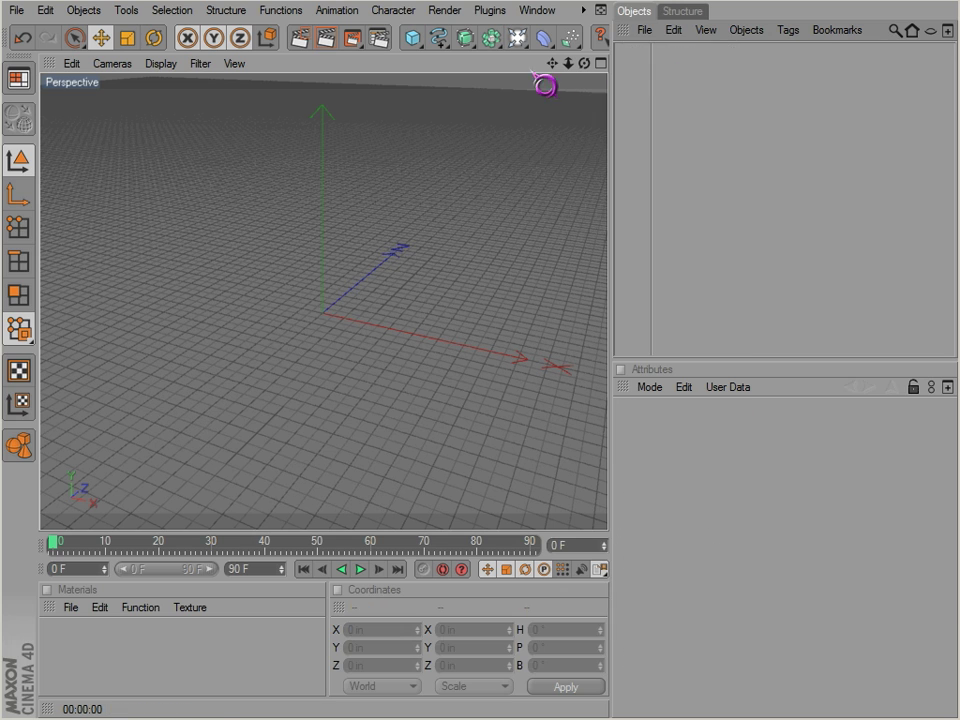
pyautogui.click(420, 44)
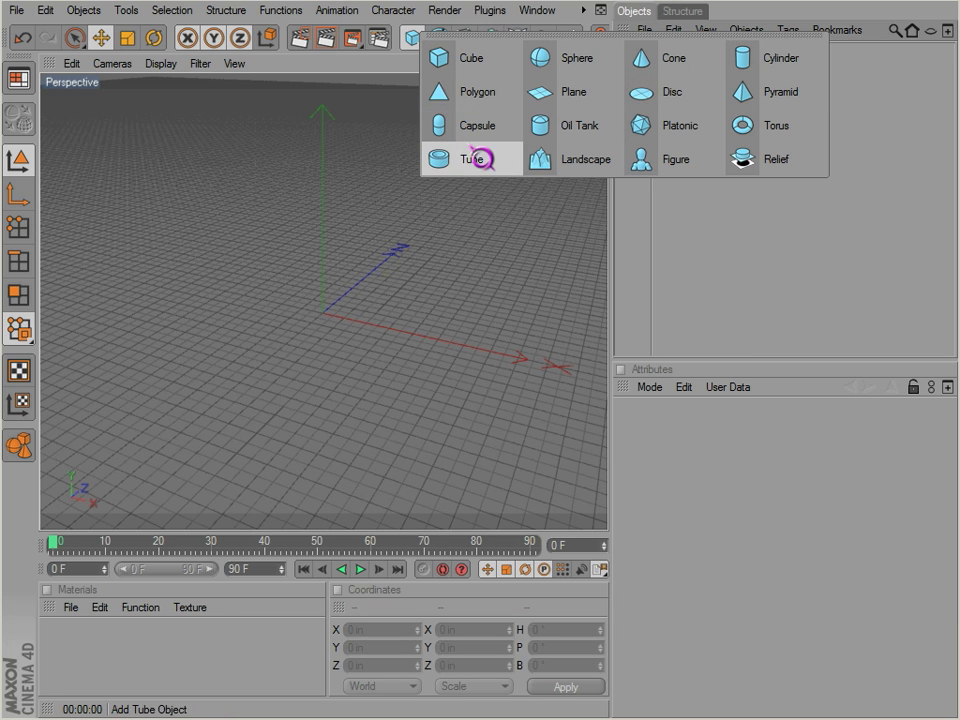
pyautogui.click(468, 66)
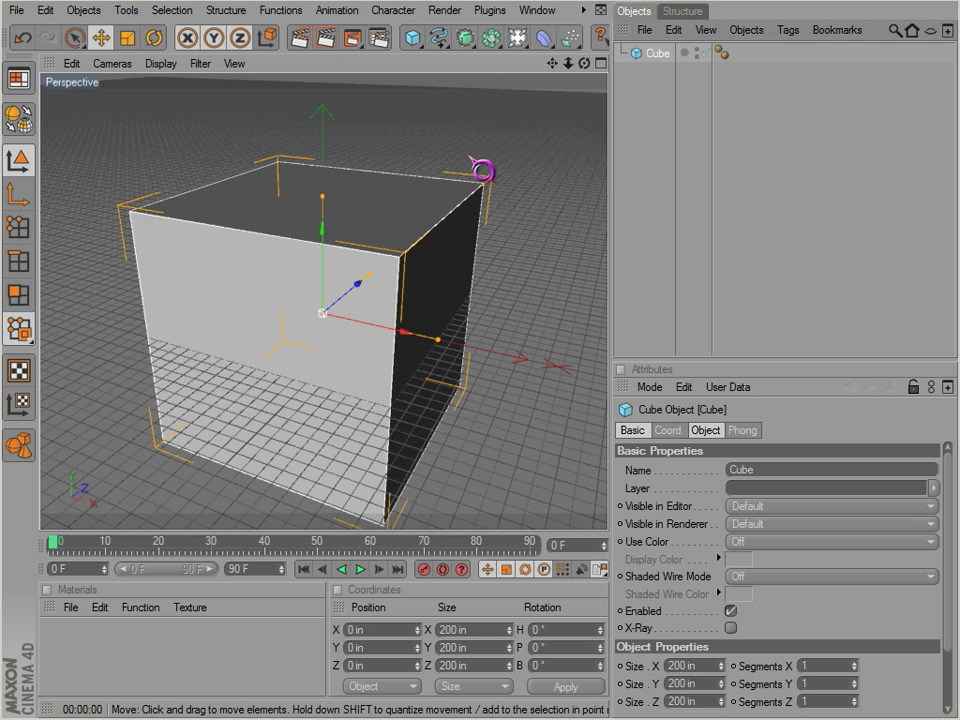
# Step: Scale the cube uniformly down to about 105 in per side
pyautogui.scroll(-5, 470, 222)
pyautogui.scroll(1, 458, 228)
pyautogui.press('r')
pyautogui.press('t')
pyautogui.moveTo(467, 225); pyautogui.dragTo(546, 454)
# Step: Move the cube along X to about -170 in, and place a duplicate of it at about 108 in
pyautogui.press('e')
pyautogui.moveTo(408, 330); pyautogui.dragTo(535, 440)
pyautogui.keyDown('ctrl'); pyautogui.moveTo(662, 54); pyautogui.dragTo(660, 94); pyautogui.keyUp('ctrl')
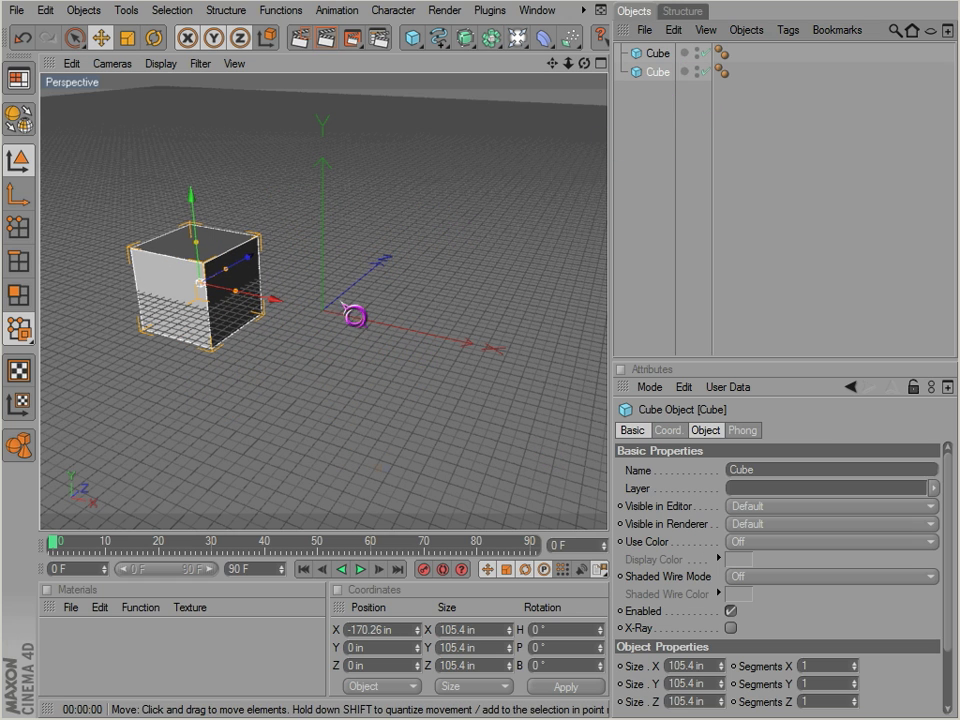
pyautogui.moveTo(281, 298); pyautogui.dragTo(712, 700)
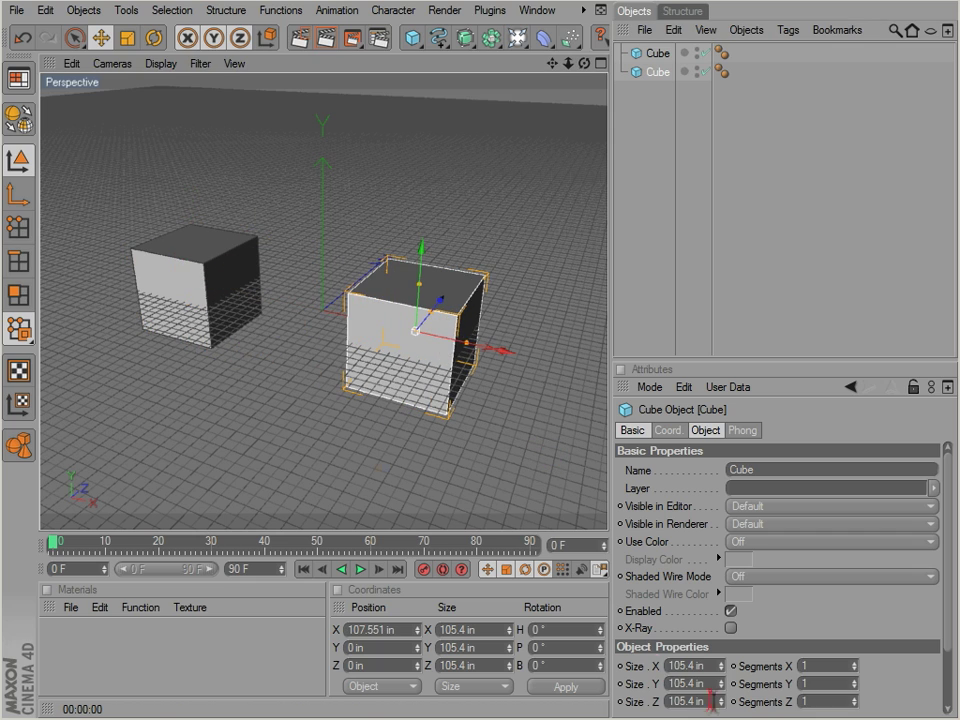
# Step: Set the duplicate cube's segments to 2 in X, 3 in Y and 4 in Z
pyautogui.click(824, 684)
pyautogui.scroll(2, 824, 684)
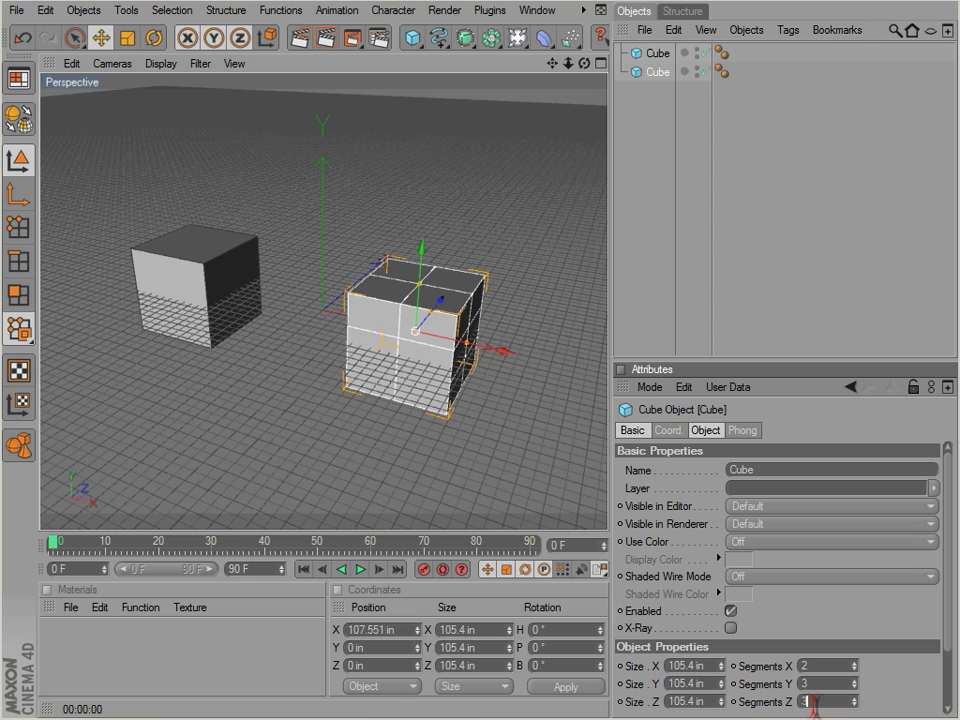
pyautogui.scroll(1, 815, 706)
pyautogui.moveTo(341, 306)
pyautogui.keyDown('alt'); pyautogui.mouseDown()
pyautogui.moveTo(539, 441)
pyautogui.moveTo(341, 306)
pyautogui.mouseUp(); pyautogui.keyUp('alt')
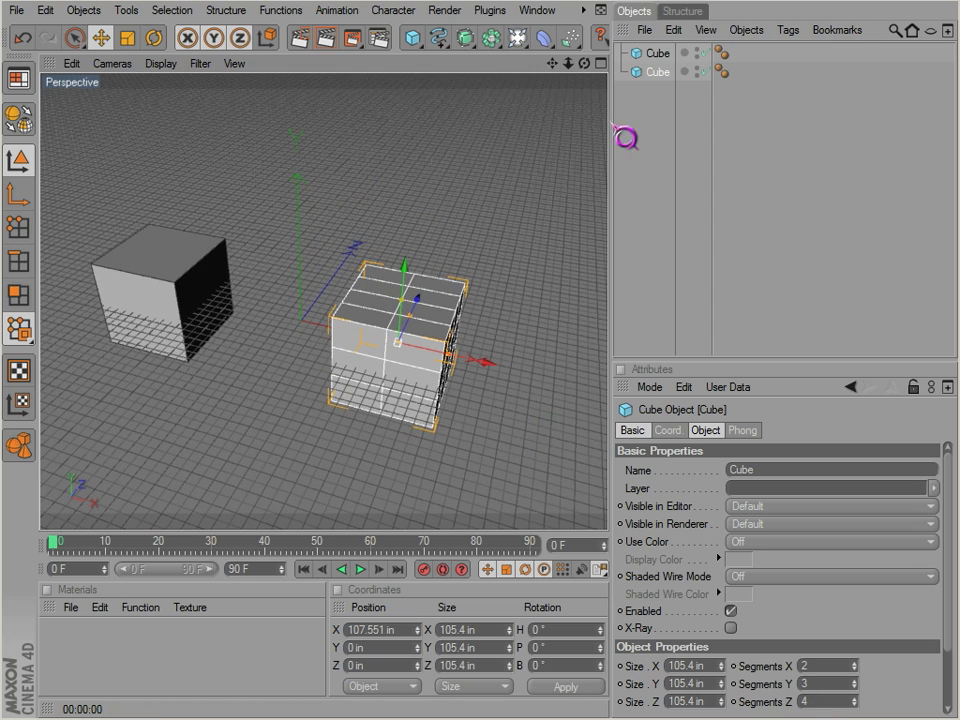
# Step: Add a HyperNURBS object and make both cubes its children
pyautogui.click(465, 37)
pyautogui.moveTo(663, 137); pyautogui.dragTo(655, 55)
pyautogui.click(661, 173)
# Step: Reorder the HyperNURBS children so the segmented cube comes first, above the plain cube
pyautogui.keyDown('alt'); pyautogui.moveTo(258, 286); pyautogui.dragTo(295, 291, button='middle'); pyautogui.keyUp('alt')
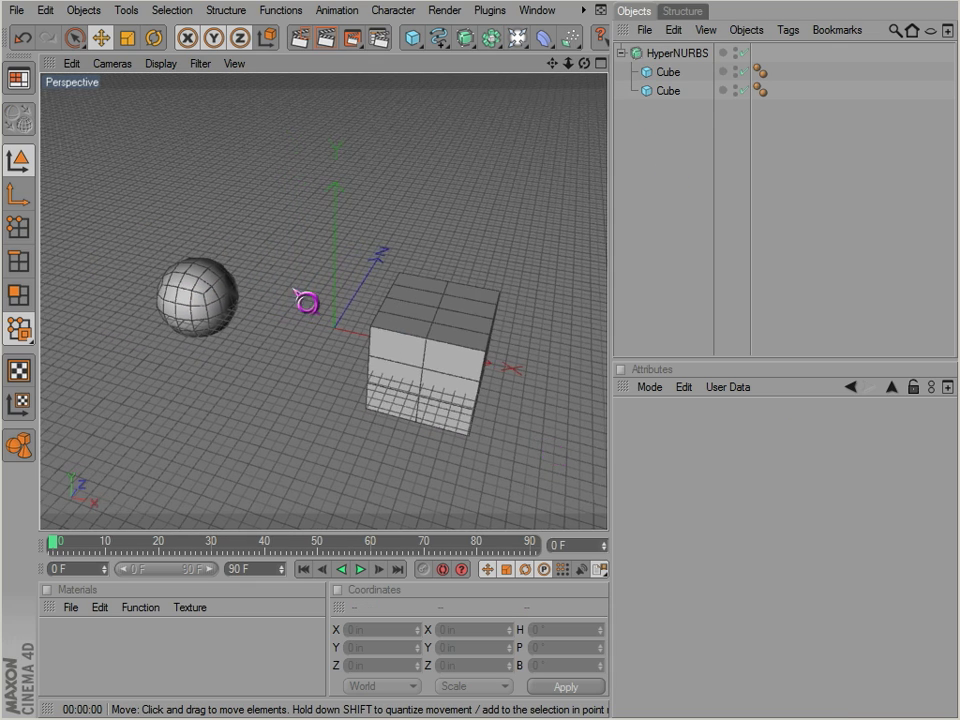
pyautogui.keyDown('alt'); pyautogui.moveTo(297, 293); pyautogui.dragTo(448, 339); pyautogui.keyUp('alt')
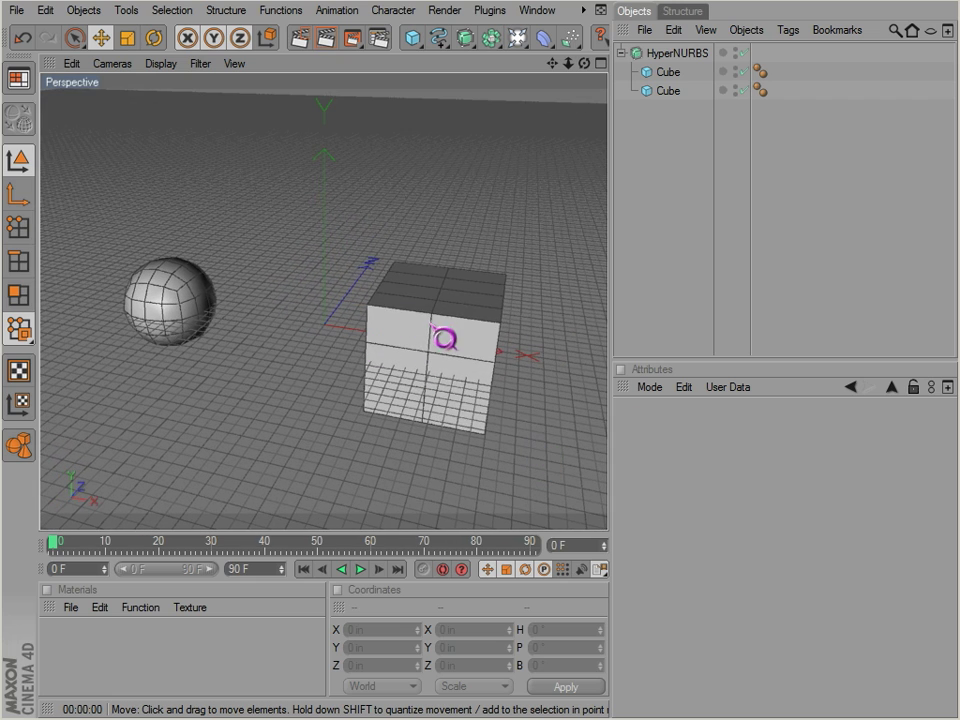
pyautogui.click(669, 86)
pyautogui.moveTo(679, 76); pyautogui.dragTo(672, 82)
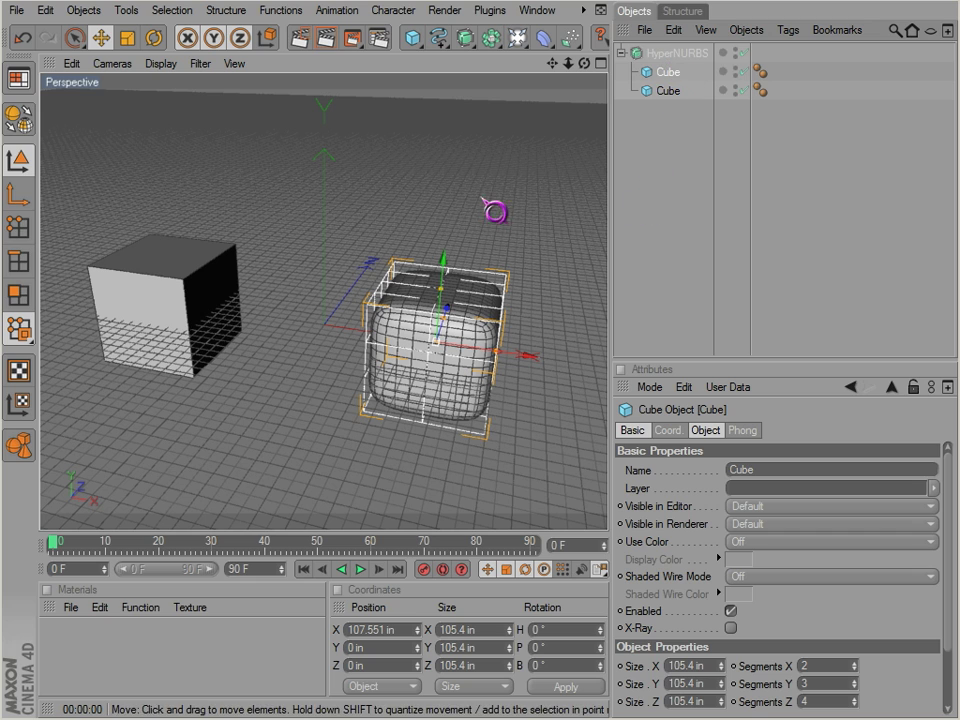
# Step: Undo the reordering of the two child cubes under the HyperNURBS so the plain cube is first
pyautogui.click(662, 204)
pyautogui.hotkey('ctrl', 'z')
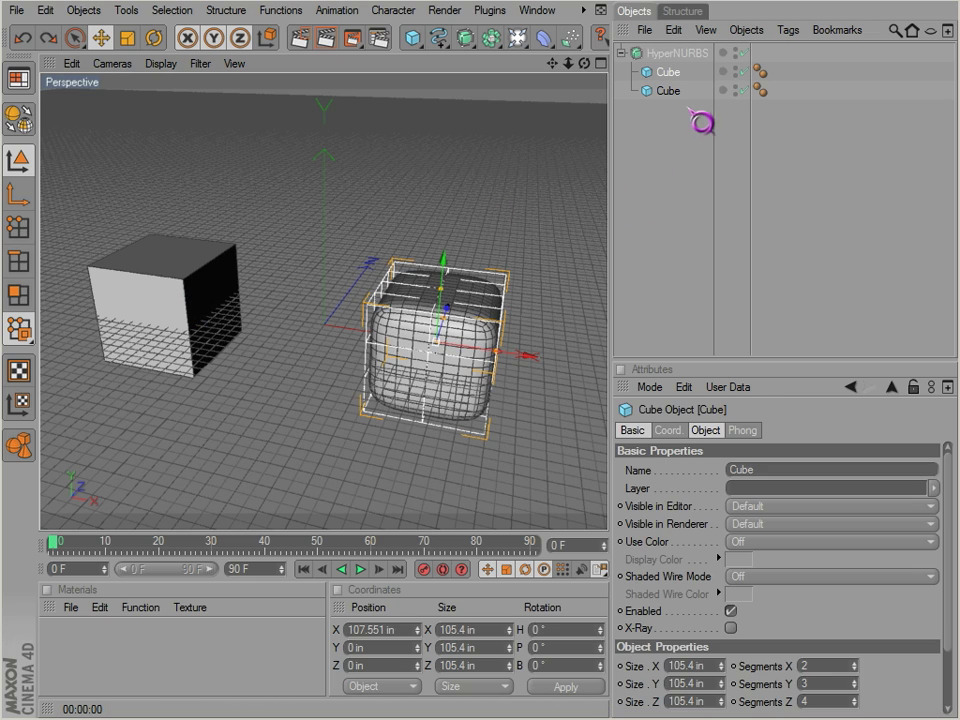
pyautogui.hotkey('ctrl', 'z')
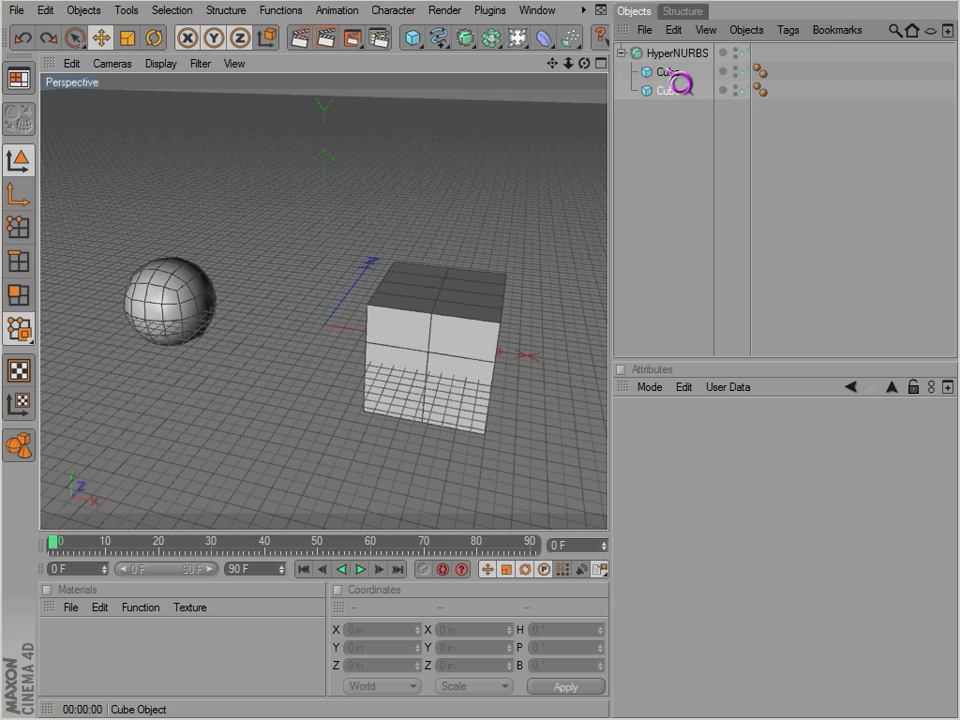
# Step: Try nesting the segmented cube as a child of the plain cube under the HyperNURBS, and undo it
pyautogui.moveTo(668, 71); pyautogui.dragTo(667, 73)
pyautogui.click(651, 138)
pyautogui.moveTo(320, 251)
pyautogui.keyDown('alt'); pyautogui.mouseDown()
pyautogui.moveTo(540, 444)
pyautogui.moveTo(321, 255)
pyautogui.mouseUp(); pyautogui.keyUp('alt')
pyautogui.keyDown('alt'); pyautogui.moveTo(332, 319); pyautogui.dragTo(332, 316); pyautogui.keyUp('alt')
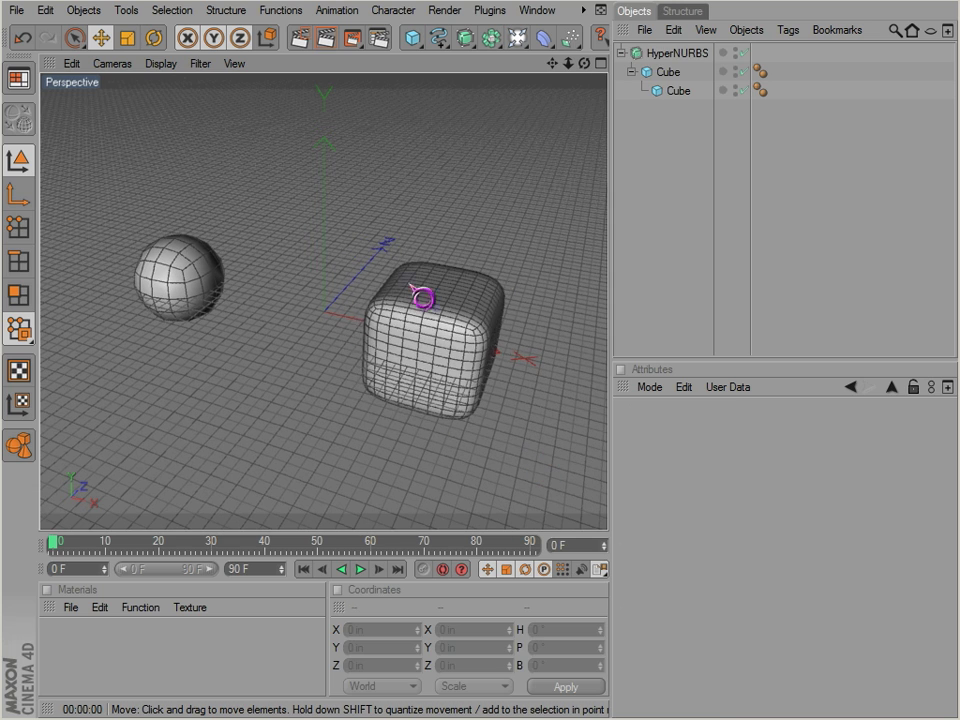
pyautogui.hotkey('ctrl', 'z')
# Step: Group both cubes into a Null Object beneath the HyperNURBS and expand the group
pyautogui.click(669, 92)
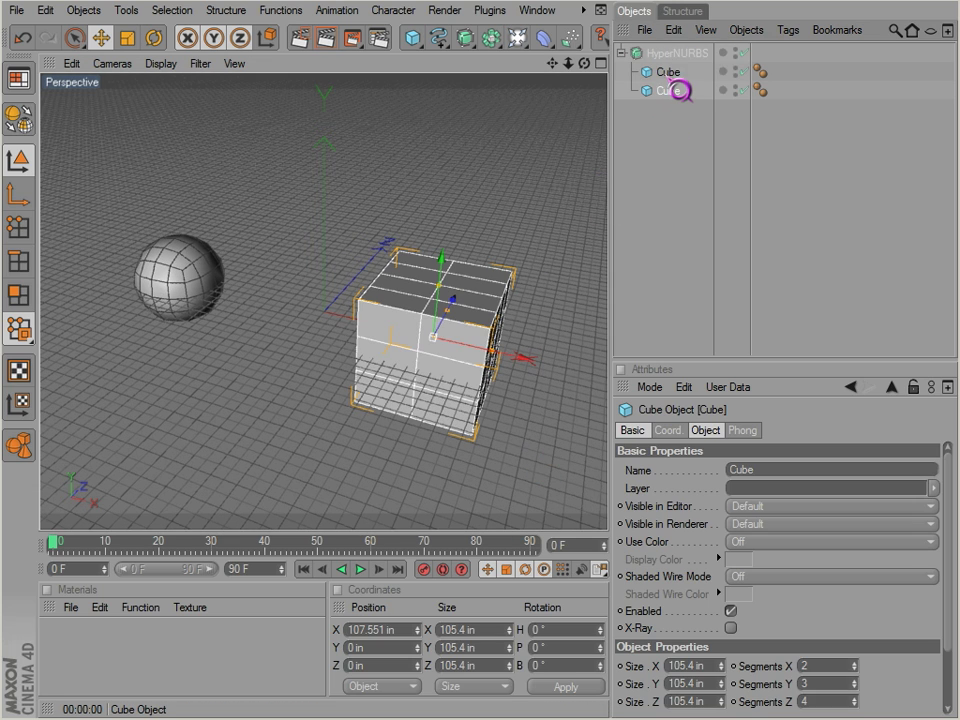
pyautogui.keyDown('shift'); pyautogui.click(668, 74); pyautogui.keyUp('shift')
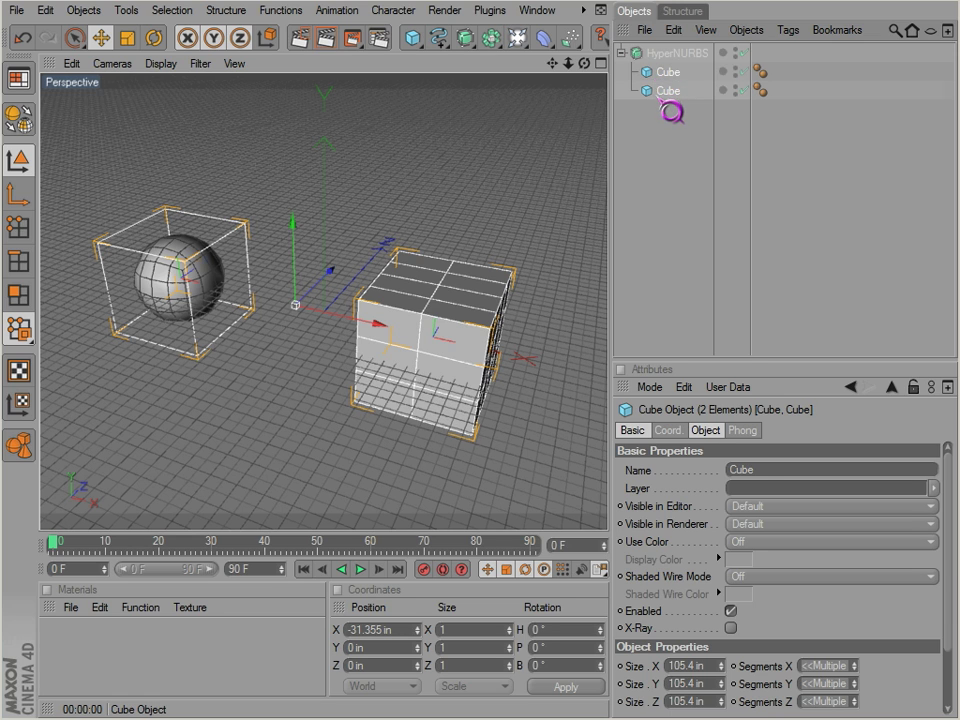
pyautogui.hotkey('alt', 'g')
pyautogui.click(632, 73)
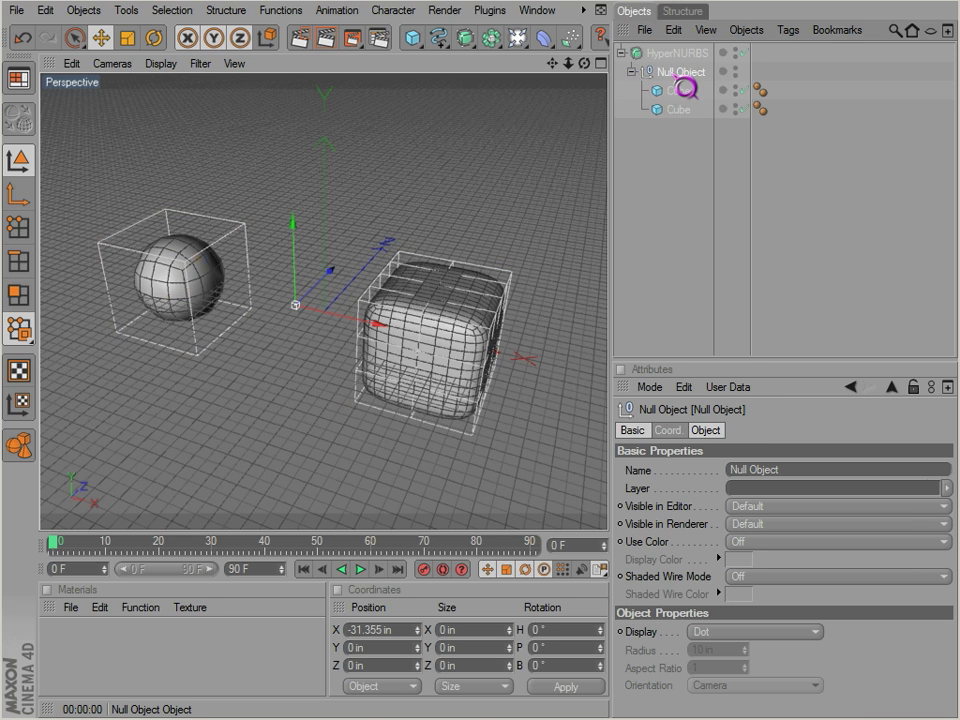
pyautogui.click(420, 198)
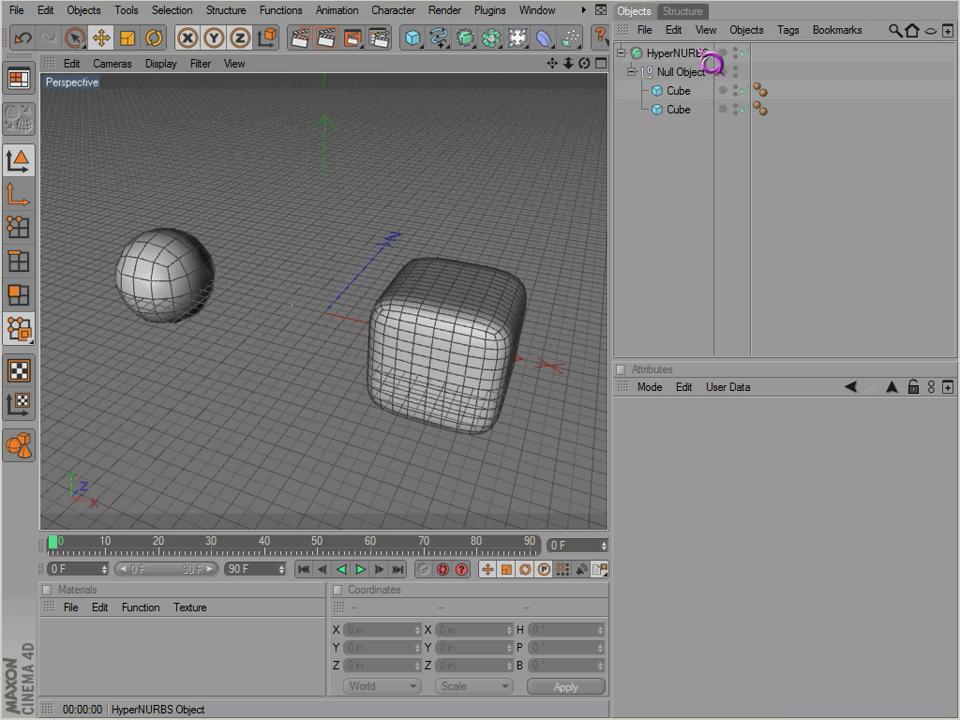
# Step: Toggle the HyperNURBS off and on with a grouped cube selected to compare the original and smoothed cubes
pyautogui.click(700, 54)
pyautogui.click(680, 91)
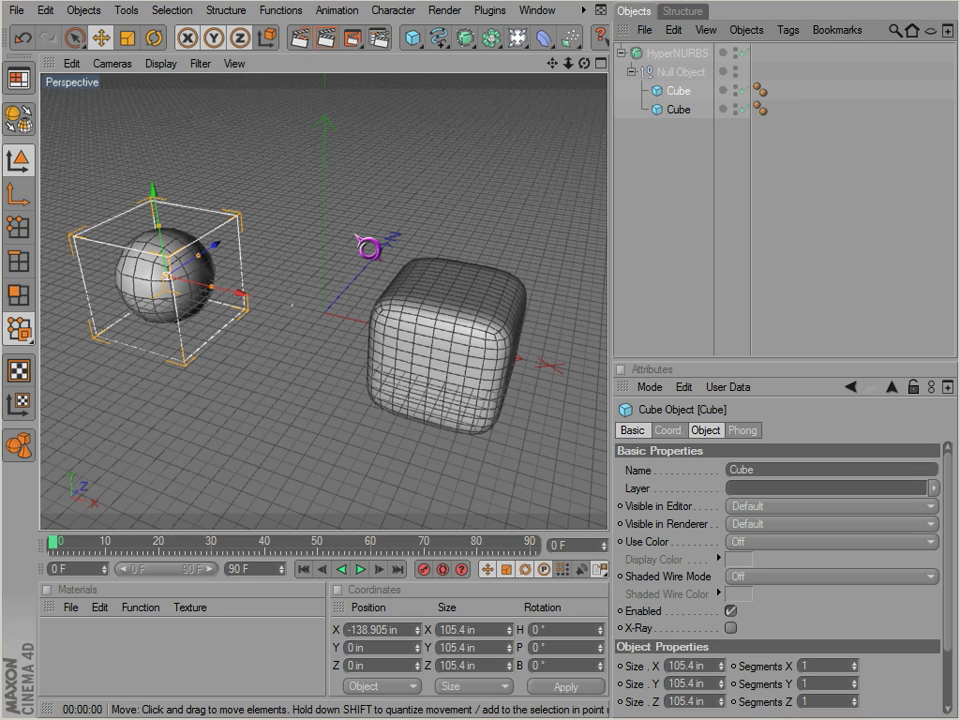
pyautogui.press('q')
pyautogui.press('q')
pyautogui.press('q')
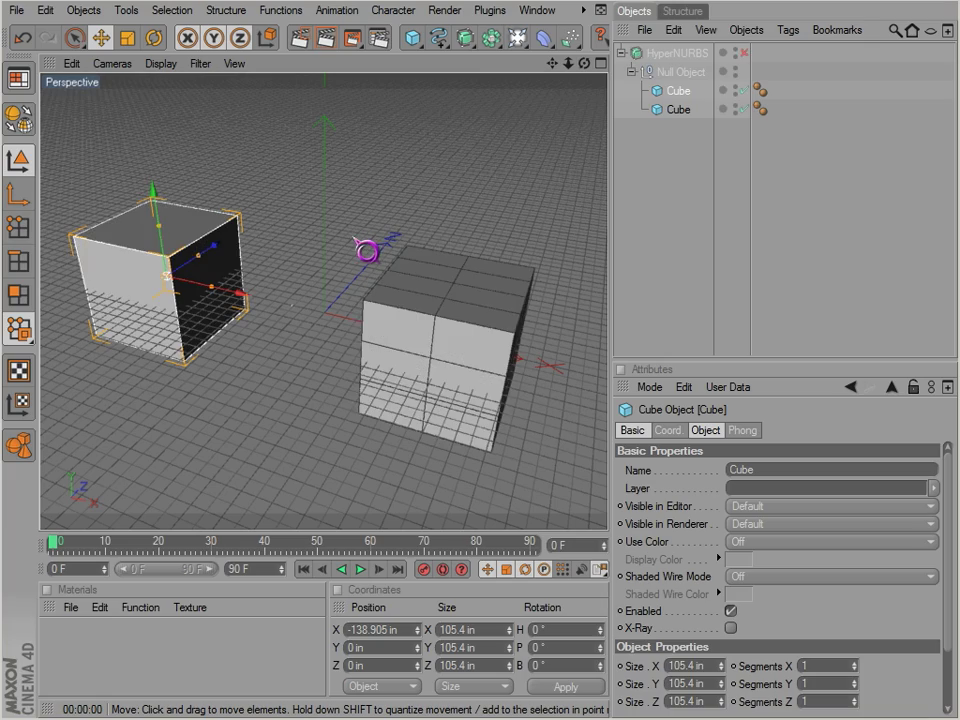
pyautogui.press('q')
pyautogui.scroll(-1, 481, 176)
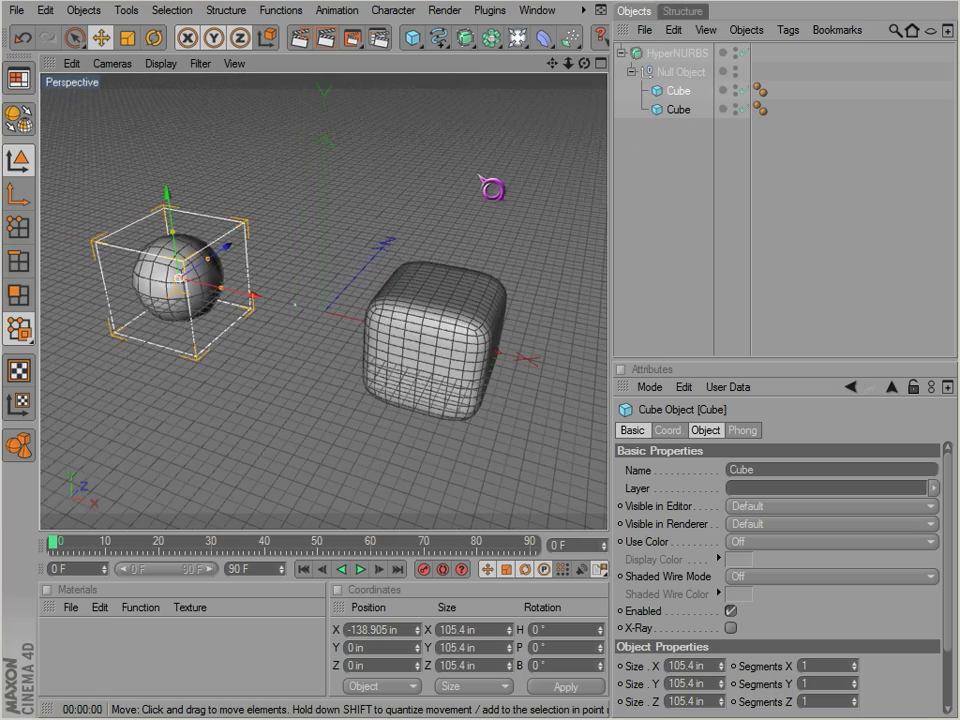
# Step: Switch the perspective view to Gouraud Shading without lines and inspect the smoothed cubes
pyautogui.keyDown('alt'); pyautogui.moveTo(277, 267); pyautogui.dragTo(313, 280, button='middle'); pyautogui.keyUp('alt')
pyautogui.keyDown('alt'); pyautogui.moveTo(316, 283); pyautogui.dragTo(440, 308); pyautogui.keyUp('alt')
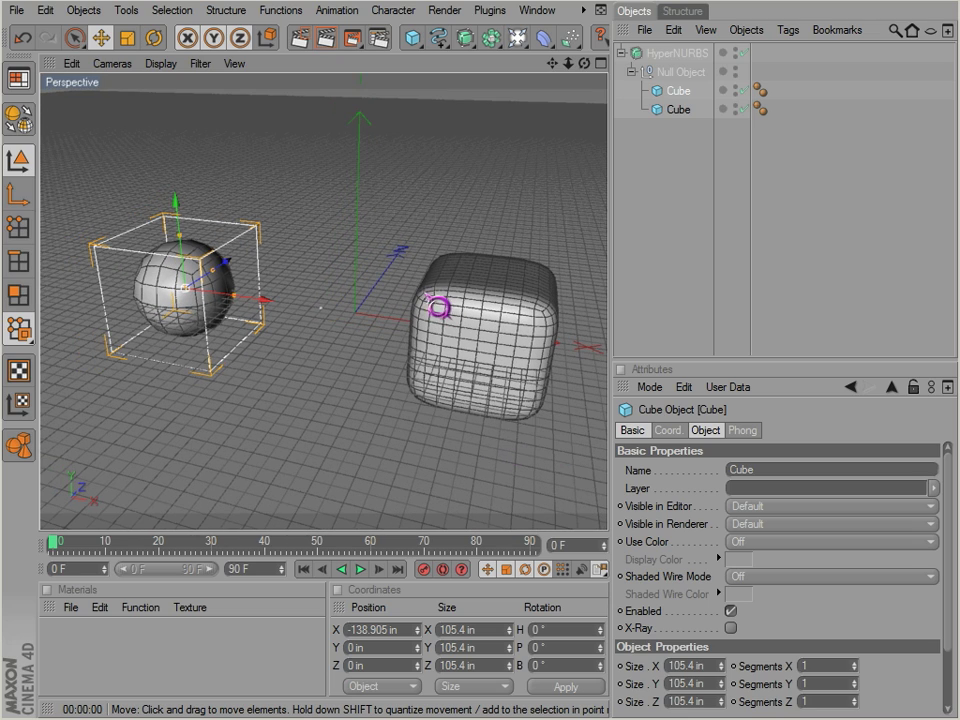
pyautogui.press('n')
pyautogui.press('a')
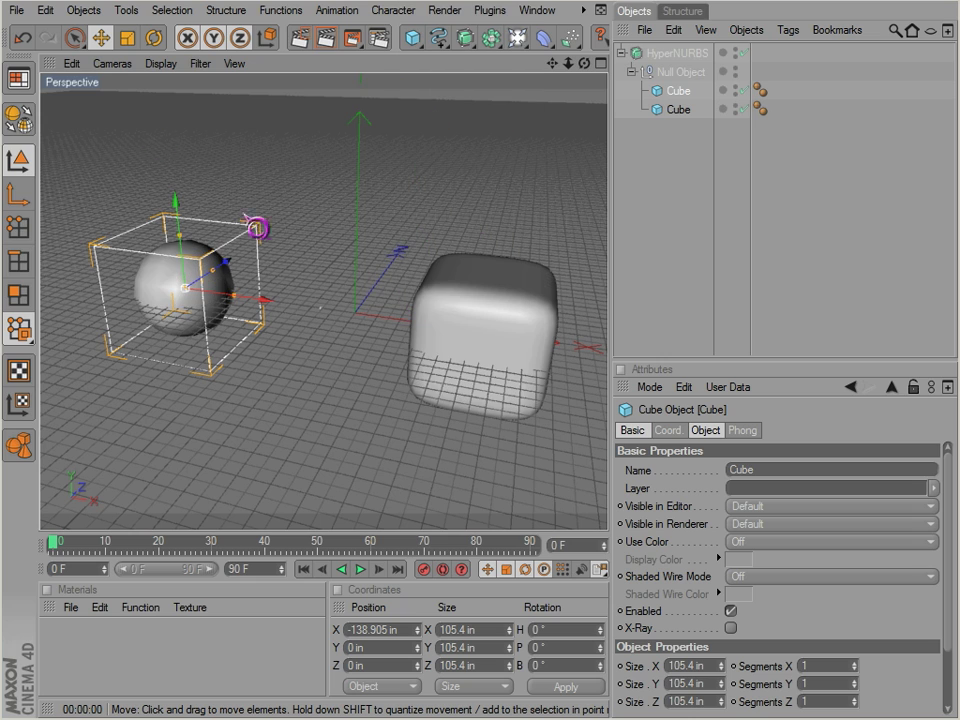
pyautogui.click(161, 64)
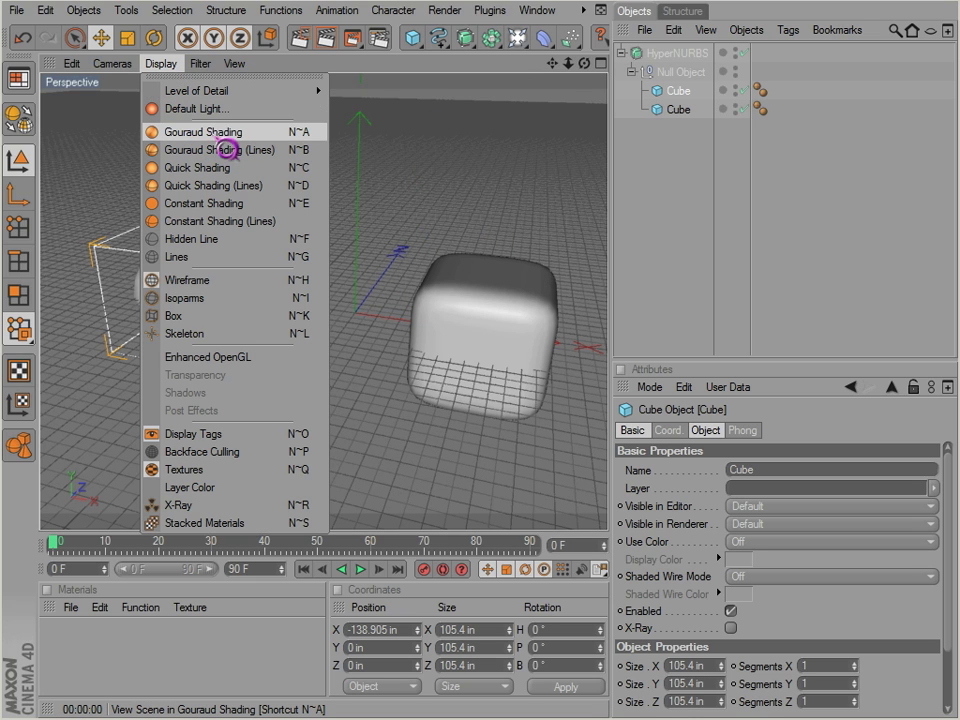
pyautogui.click(278, 64)
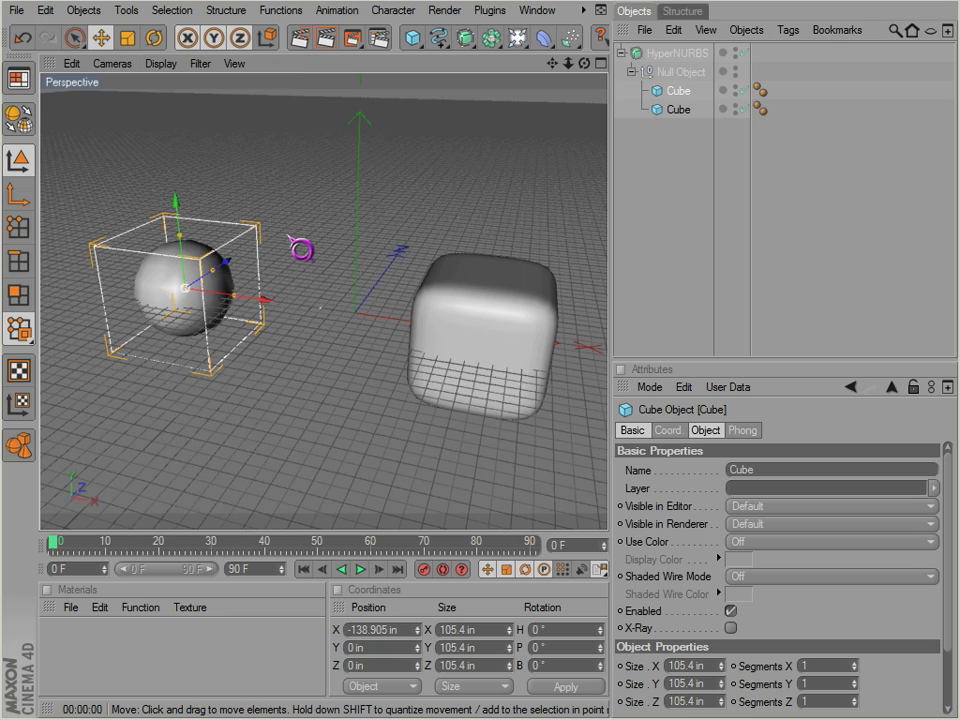
pyautogui.keyDown('alt'); pyautogui.moveTo(289, 237); pyautogui.dragTo(549, 455); pyautogui.keyUp('alt')
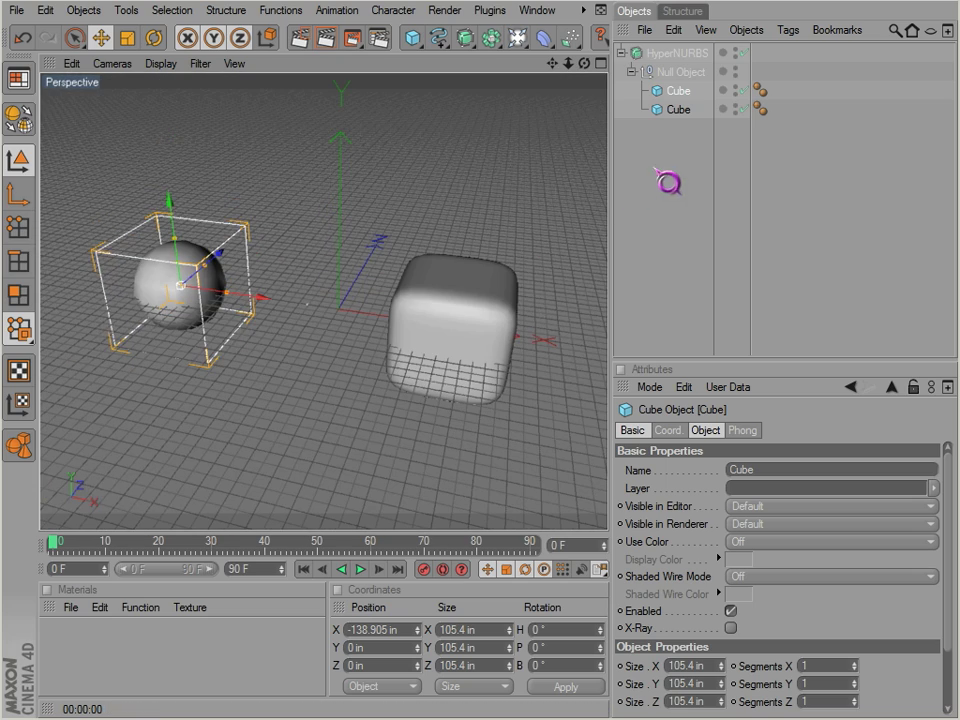
# Step: Delete the HyperNURBS together with its Null Object and both cubes
pyautogui.click(671, 182)
pyautogui.click(668, 75)
pyautogui.click(671, 193)
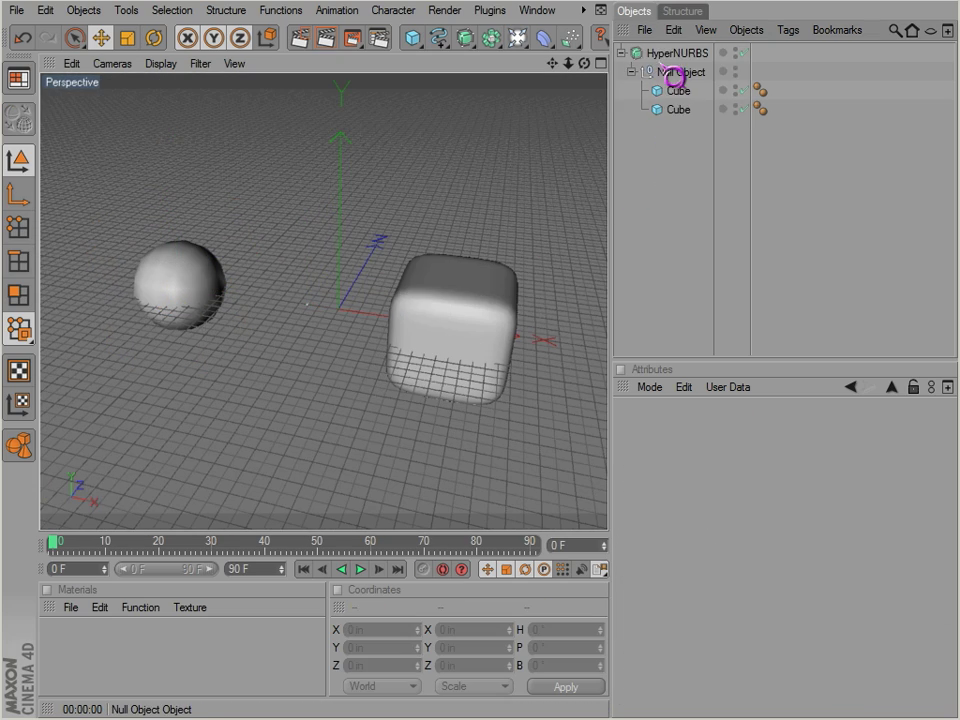
pyautogui.click(670, 75)
pyautogui.click(670, 52)
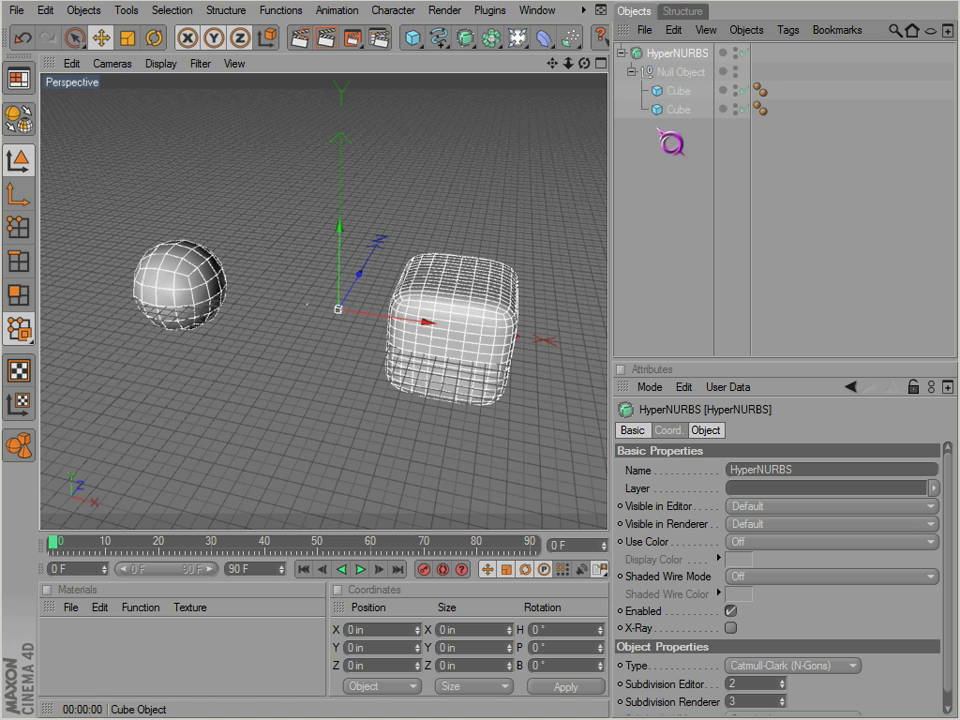
pyautogui.press('Delete')
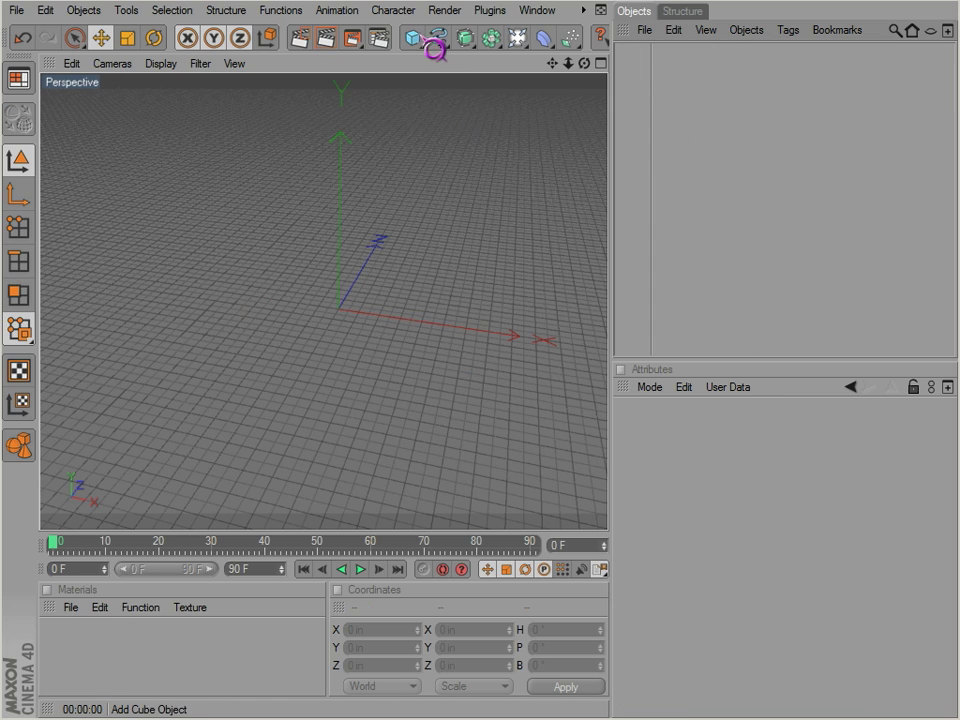
# Step: Add a Null Object at the origin of the empty scene and select it in the view
pyautogui.moveTo(414, 43); pyautogui.dragTo(654, 214)
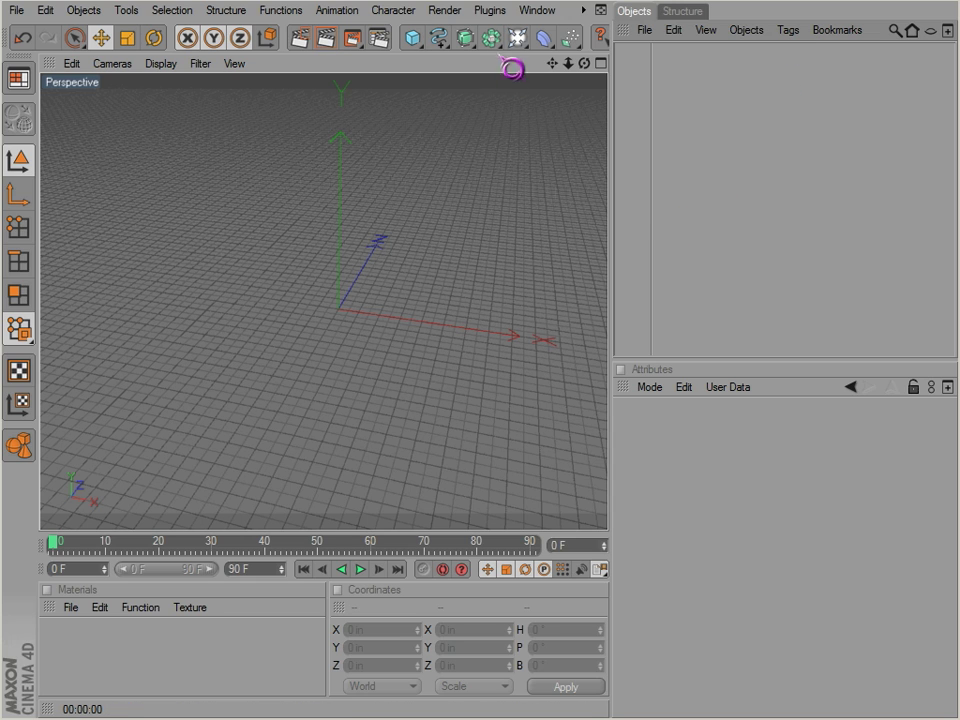
pyautogui.moveTo(521, 46); pyautogui.dragTo(799, 133)
pyautogui.click(806, 140)
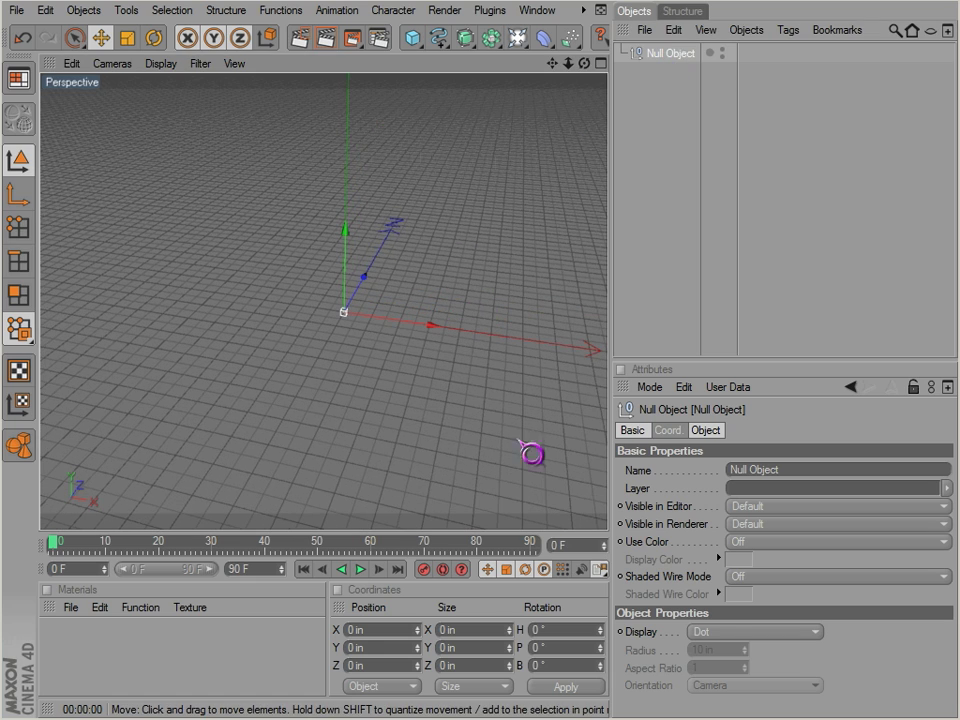
pyautogui.click(490, 295)
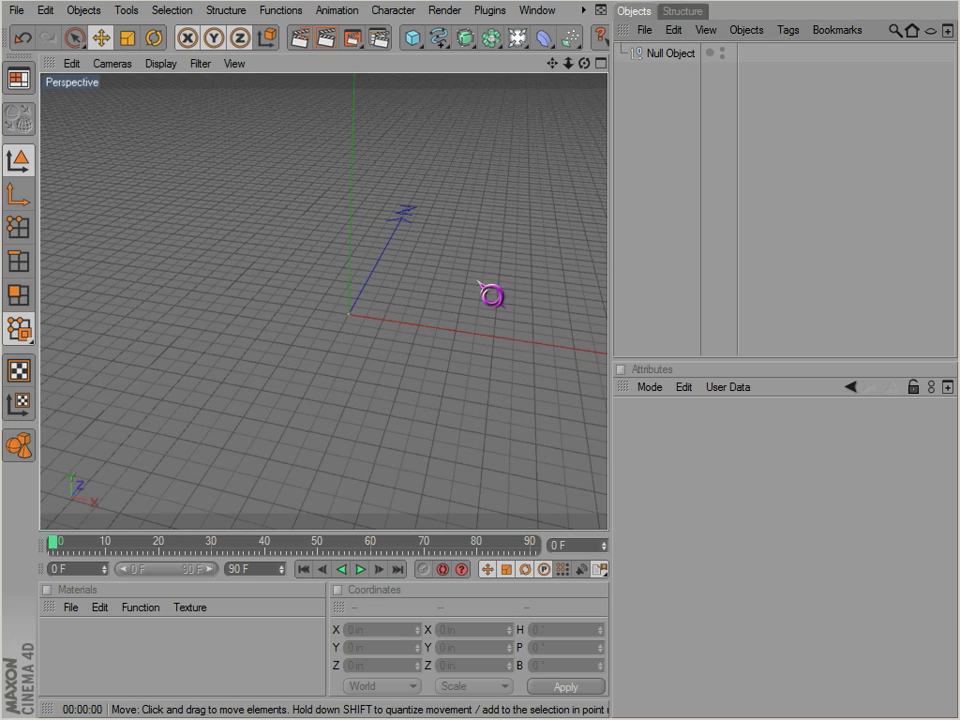
pyautogui.click(350, 316)
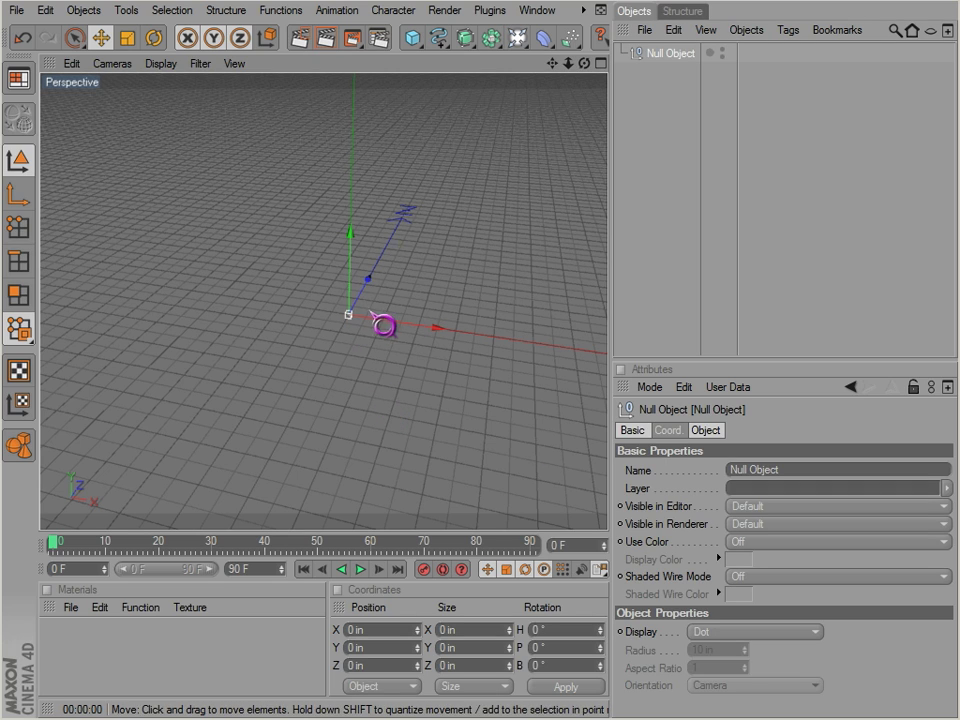
# Step: Set the Null Object's display shape to Point
pyautogui.click(722, 634)
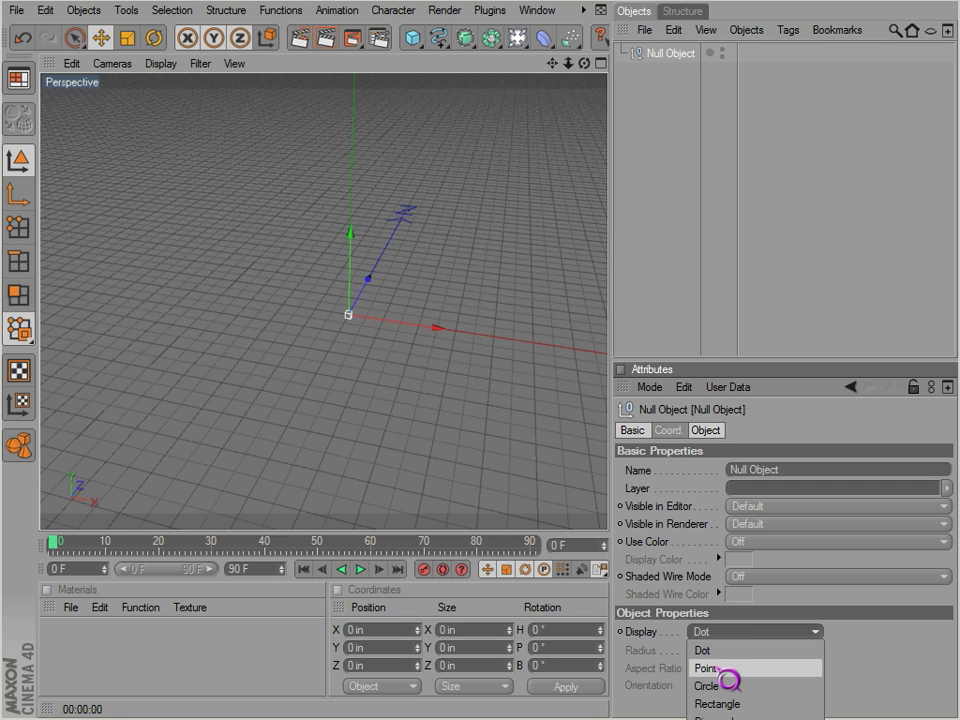
pyautogui.scroll(3, 406, 422)
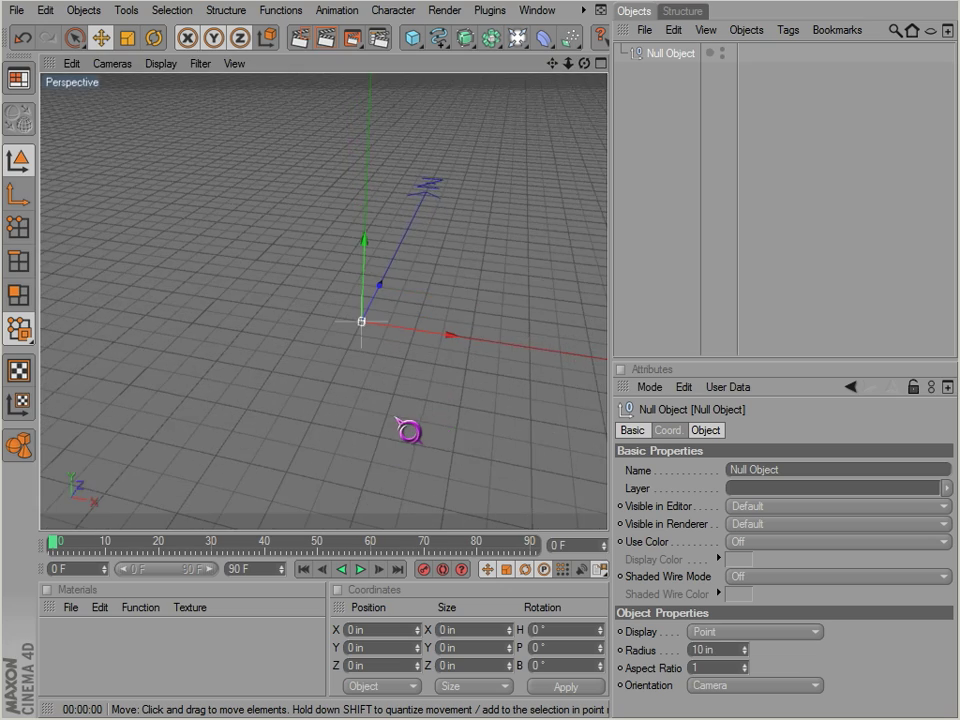
pyautogui.keyDown('alt'); pyautogui.moveTo(399, 420); pyautogui.dragTo(536, 442); pyautogui.keyUp('alt')
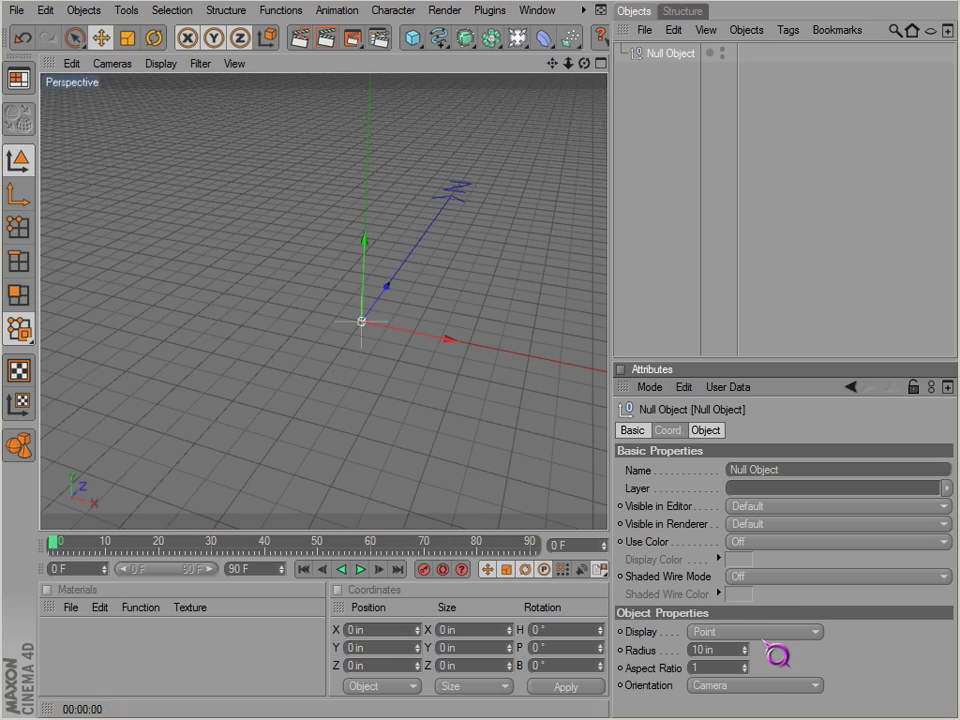
# Step: Step the Null Object's display through shapes such as Rectangle, Triangle, Sphere and Pyramid, ending on Cube
pyautogui.scroll(-2, 765, 634)
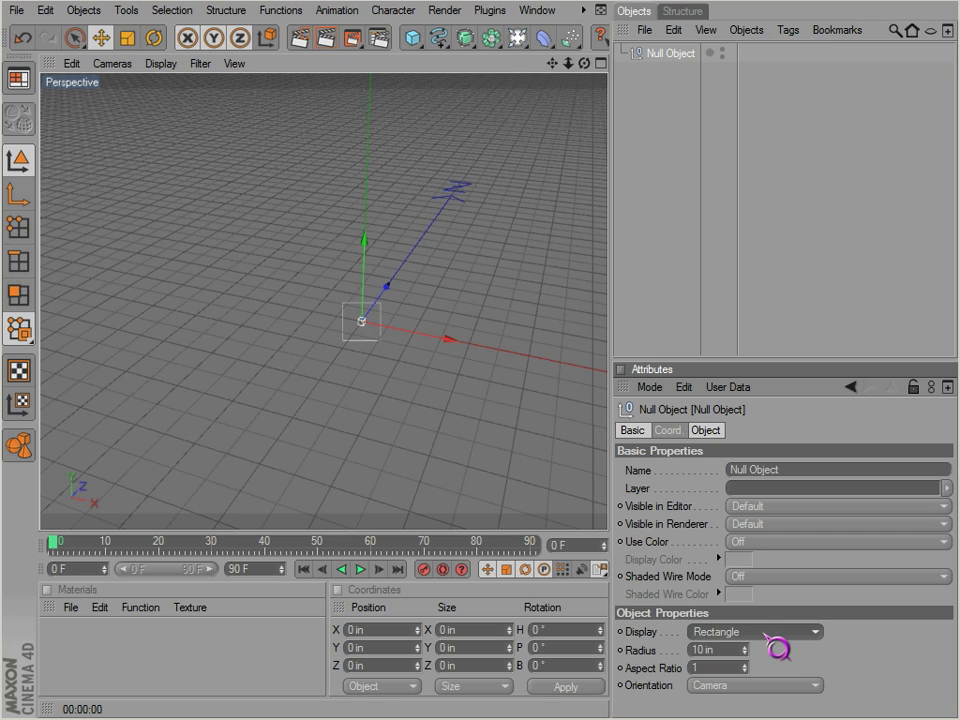
pyautogui.scroll(-2, 765, 634)
pyautogui.click(765, 635)
pyautogui.click(765, 635)
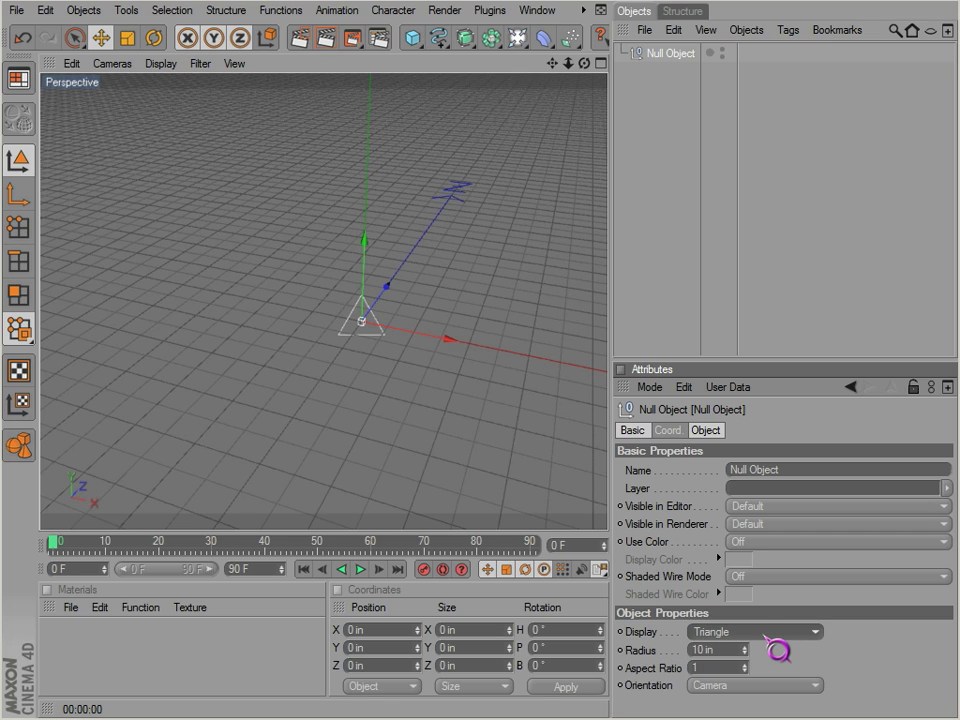
pyautogui.scroll(-3, 766, 635)
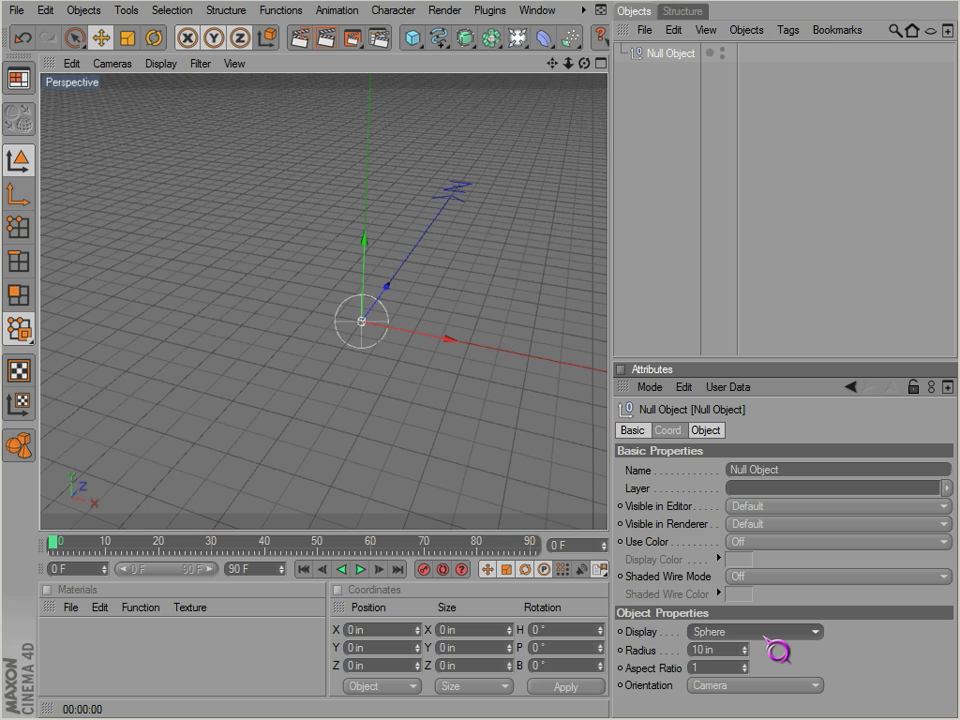
pyautogui.scroll(1, 766, 635)
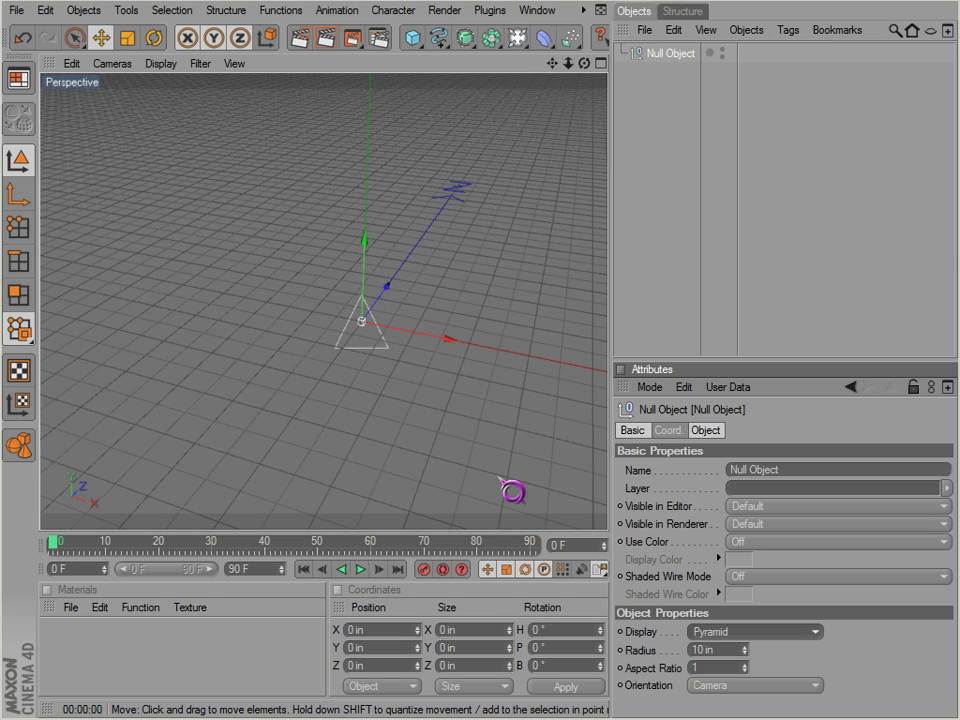
pyautogui.moveTo(511, 490)
pyautogui.keyDown('alt'); pyautogui.mouseDown()
pyautogui.moveTo(544, 454)
pyautogui.moveTo(390, 366)
pyautogui.moveTo(551, 455)
pyautogui.mouseUp(); pyautogui.keyUp('alt')
pyautogui.scroll(-1, 720, 633)
pyautogui.scroll(-1, 712, 633)
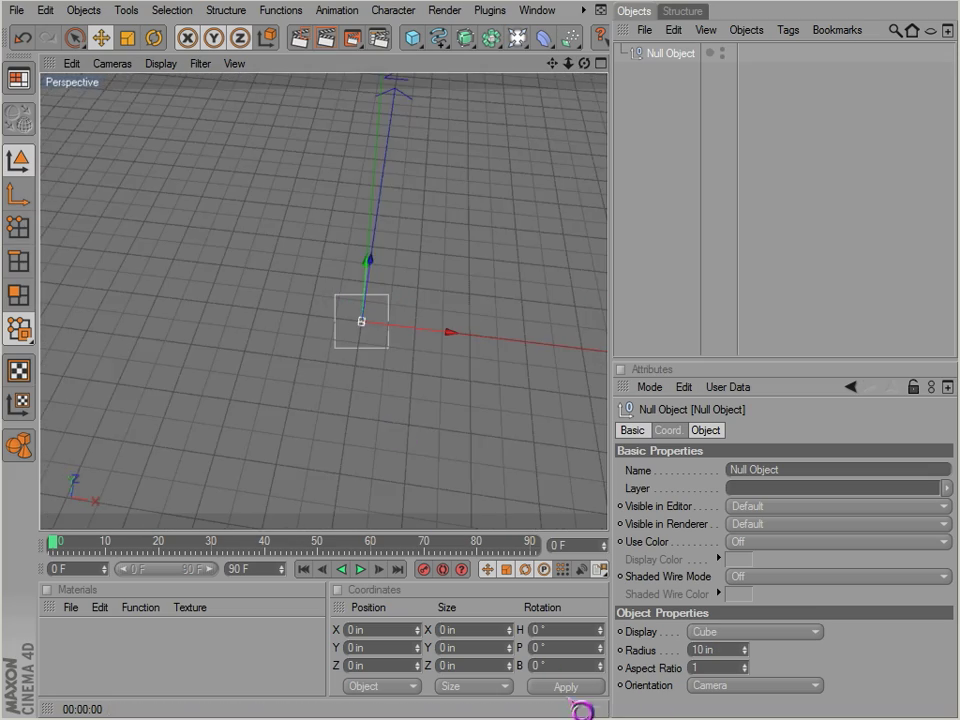
# Step: Set the Null Object's orientation to XY and view its shape from a lower angle
pyautogui.click(714, 686)
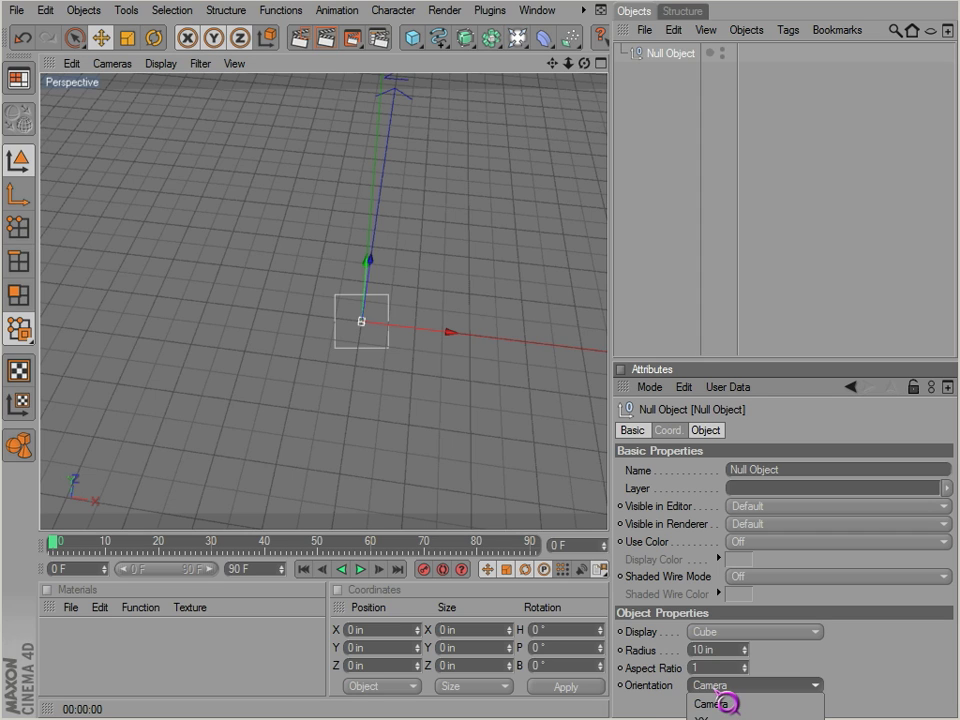
pyautogui.click(710, 717)
pyautogui.keyDown('alt'); pyautogui.moveTo(553, 452); pyautogui.dragTo(549, 453); pyautogui.keyUp('alt')
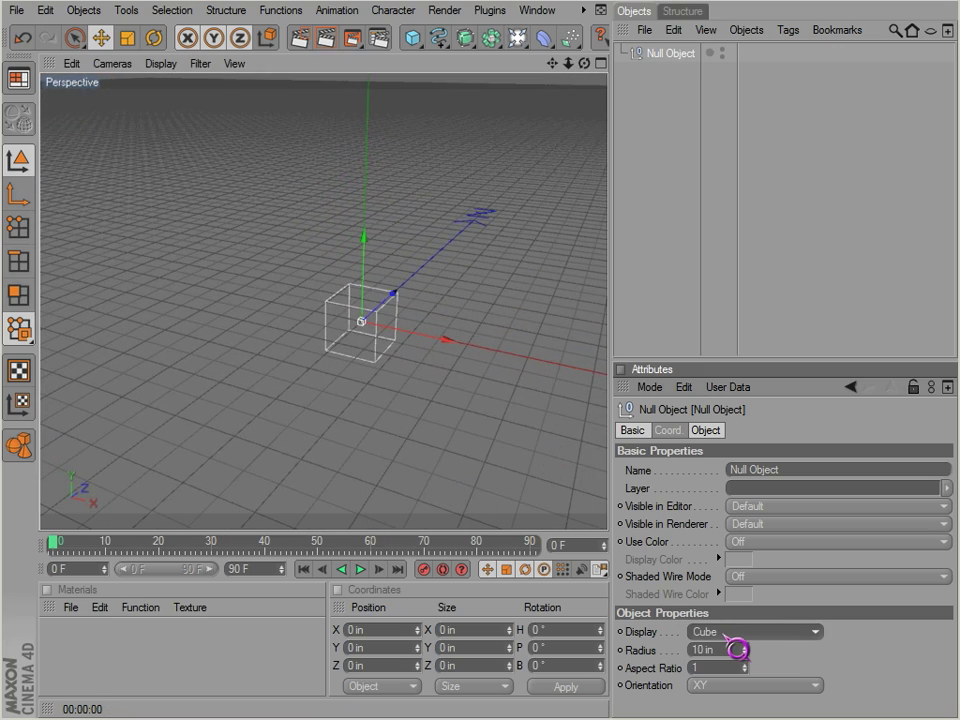
# Step: Step the XY-oriented Null Object's display through further shapes, including Circle and Octagon, and set it to Pyramid
pyautogui.scroll(-2, 725, 636)
pyautogui.scroll(5, 737, 650)
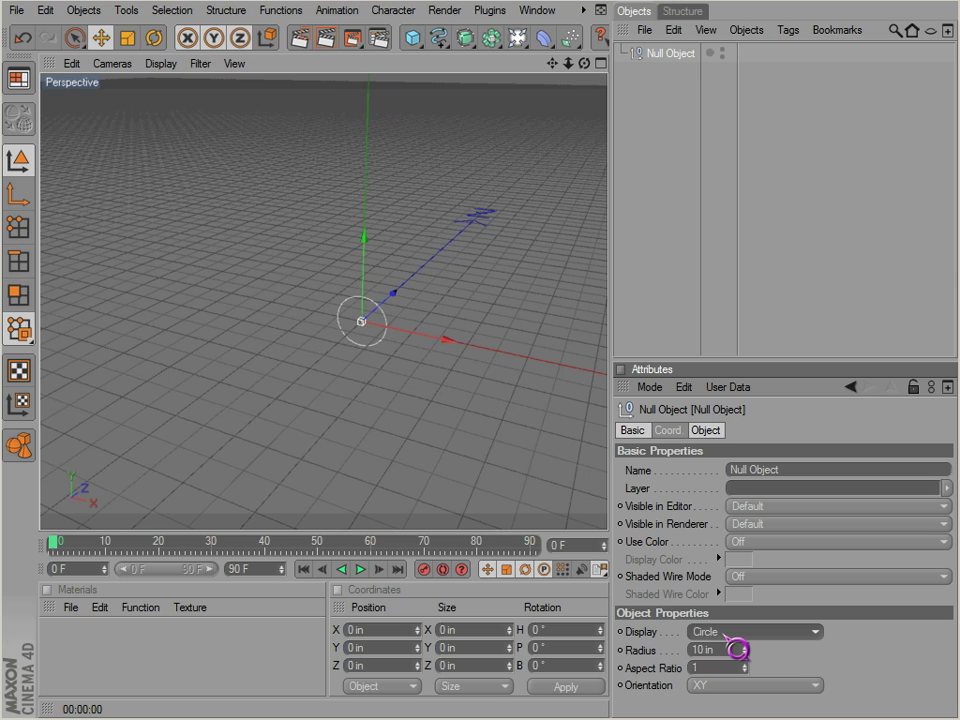
pyautogui.scroll(-1, 737, 650)
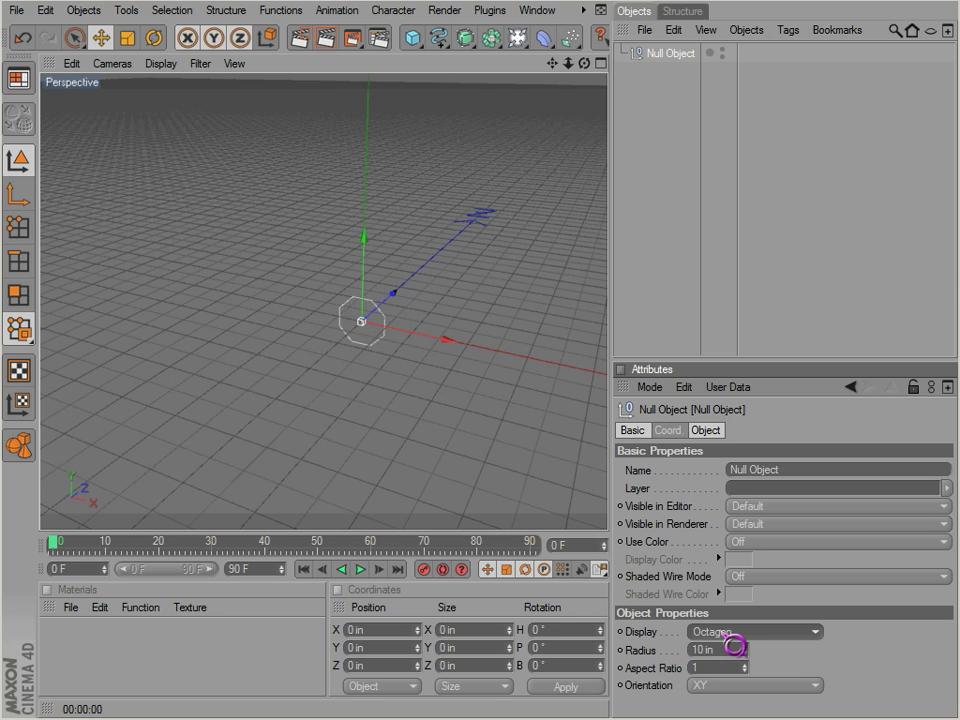
pyautogui.scroll(2, 735, 645)
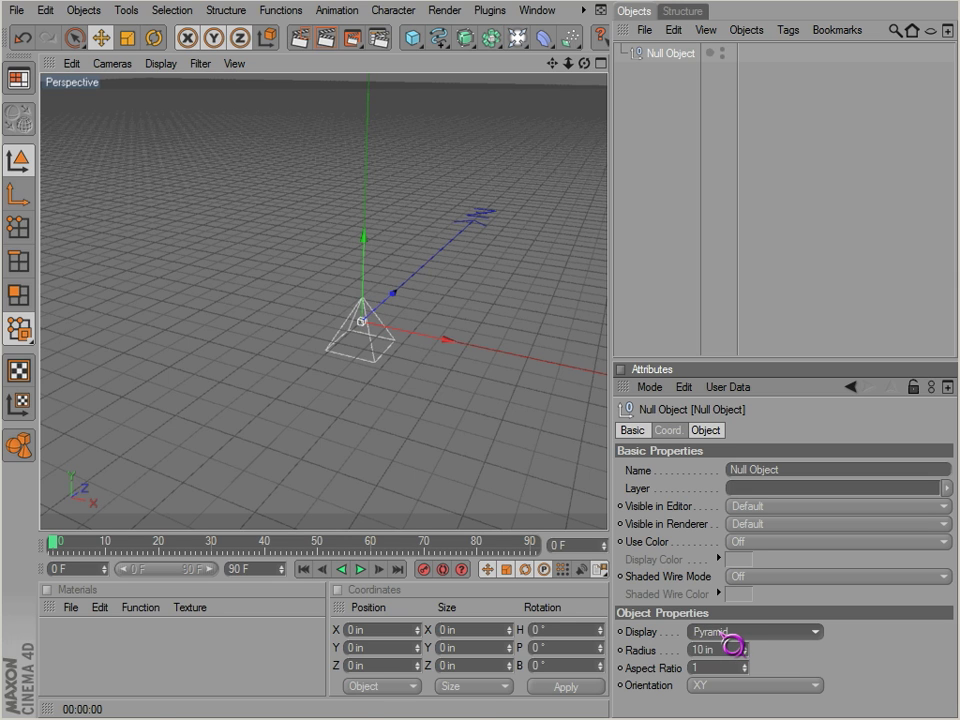
# Step: Delete the pyramid-shaped Null Object from the scene
pyautogui.moveTo(403, 435)
pyautogui.keyDown('alt'); pyautogui.mouseDown()
pyautogui.moveTo(561, 461)
pyautogui.moveTo(398, 430)
pyautogui.mouseUp(); pyautogui.keyUp('alt')
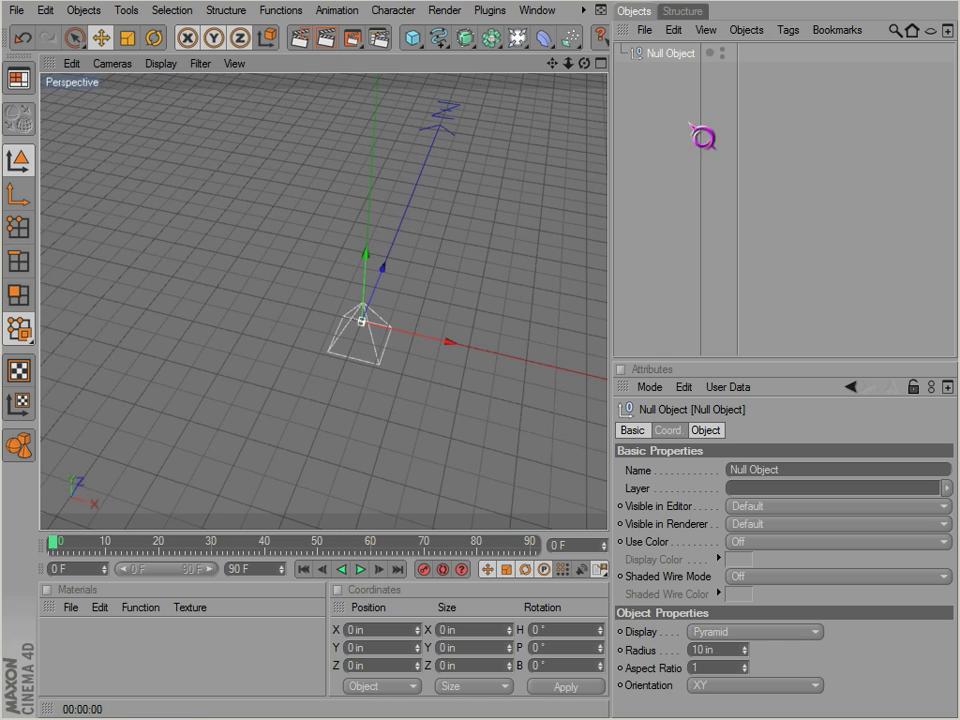
pyautogui.click(674, 60)
pyautogui.press('Delete')
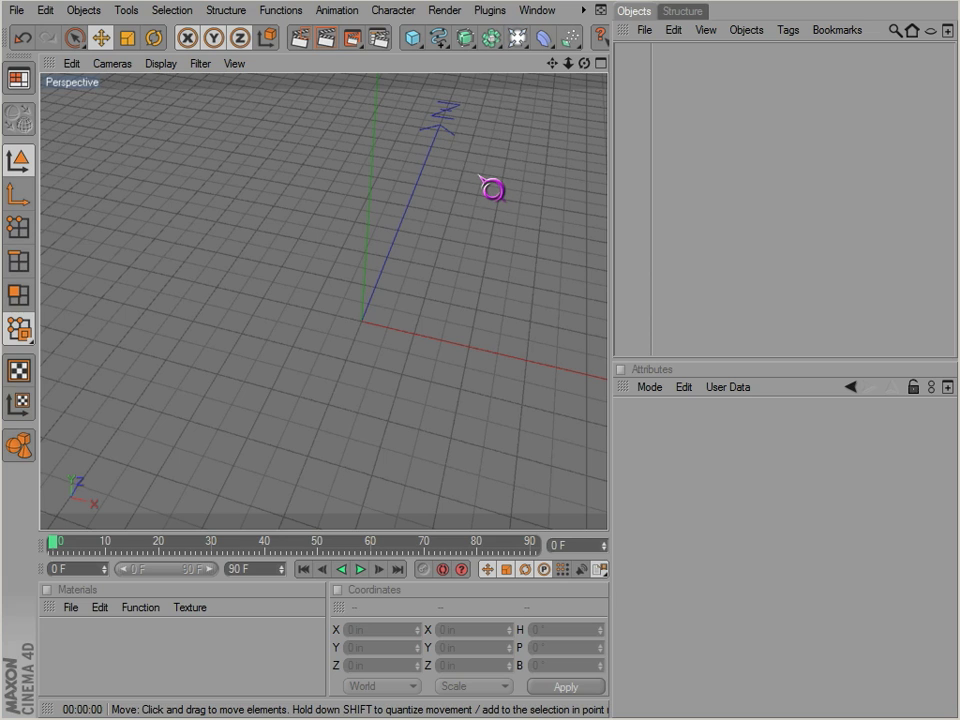
# Step: Add a new Null Object and give it a Triangle display with ZY orientation
pyautogui.click(414, 41)
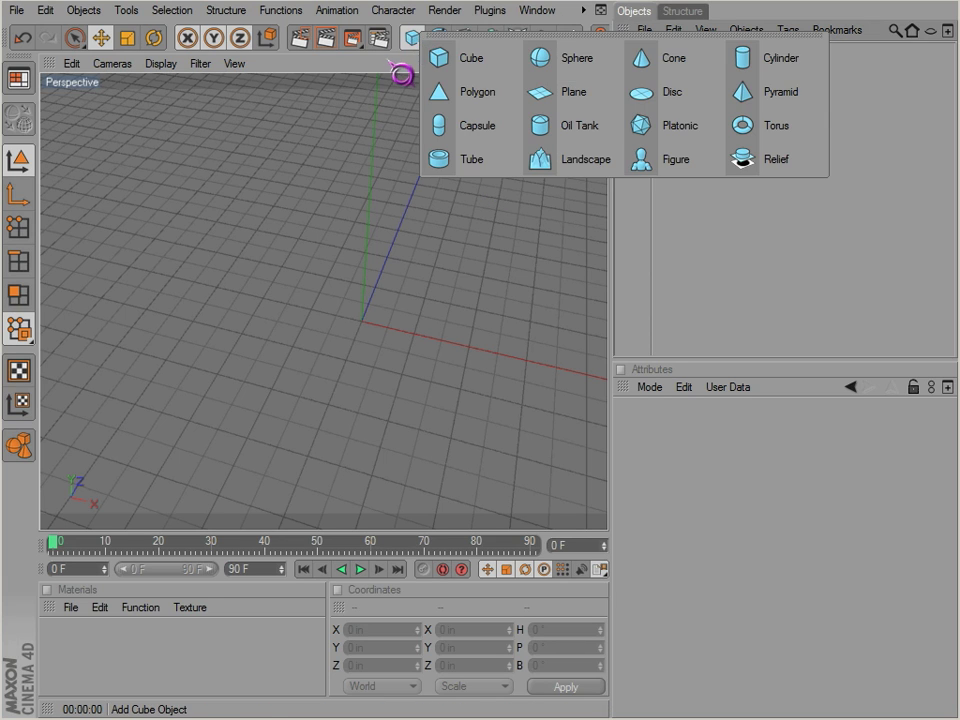
pyautogui.moveTo(495, 36); pyautogui.dragTo(826, 126)
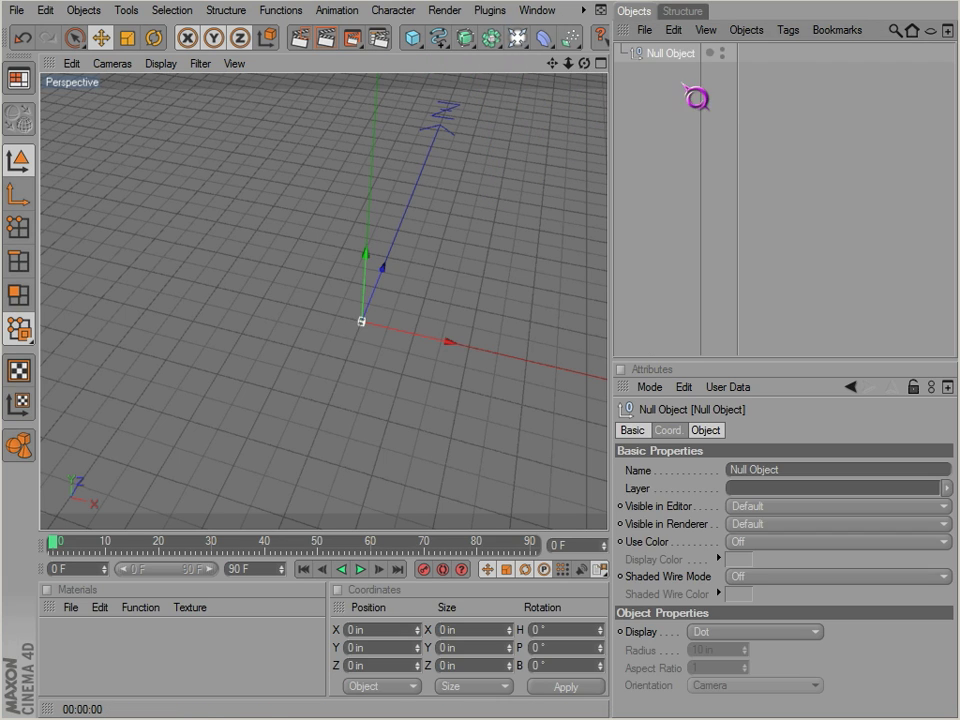
pyautogui.scroll(-5, 712, 633)
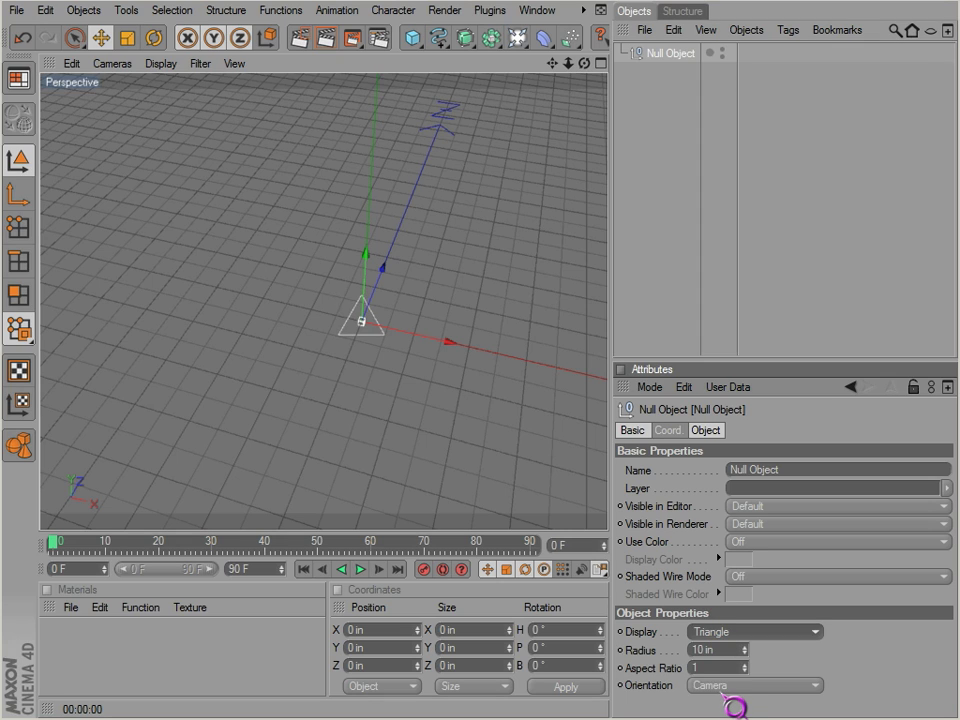
pyautogui.scroll(-3, 722, 691)
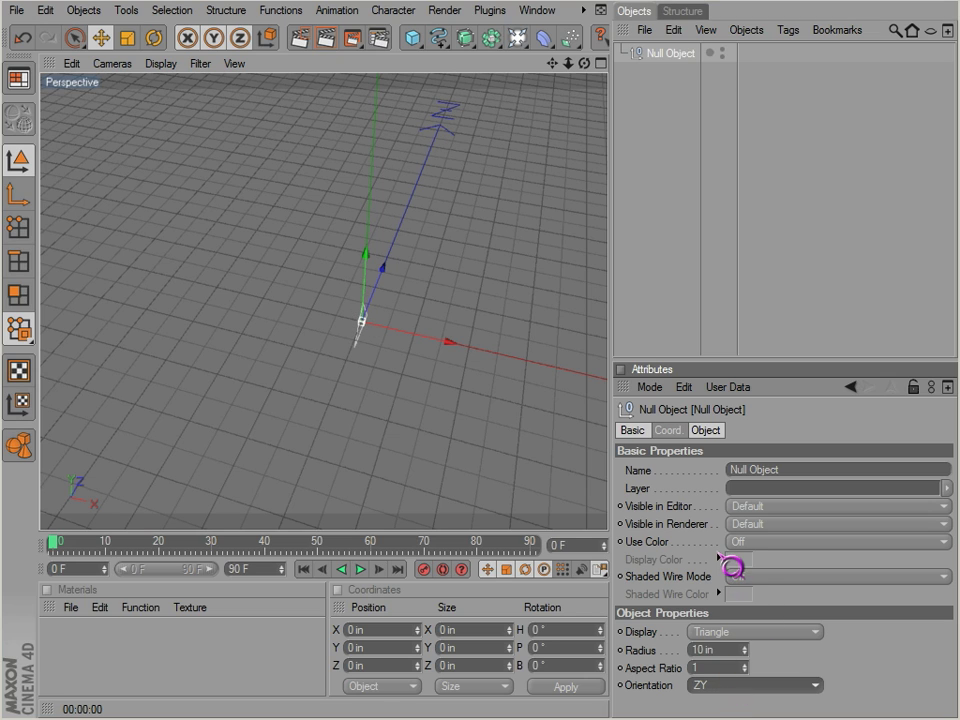
# Step: Try the Null Object's Shaded Wire Mode as Automatic and then as Always
pyautogui.click(718, 556)
pyautogui.click(748, 620)
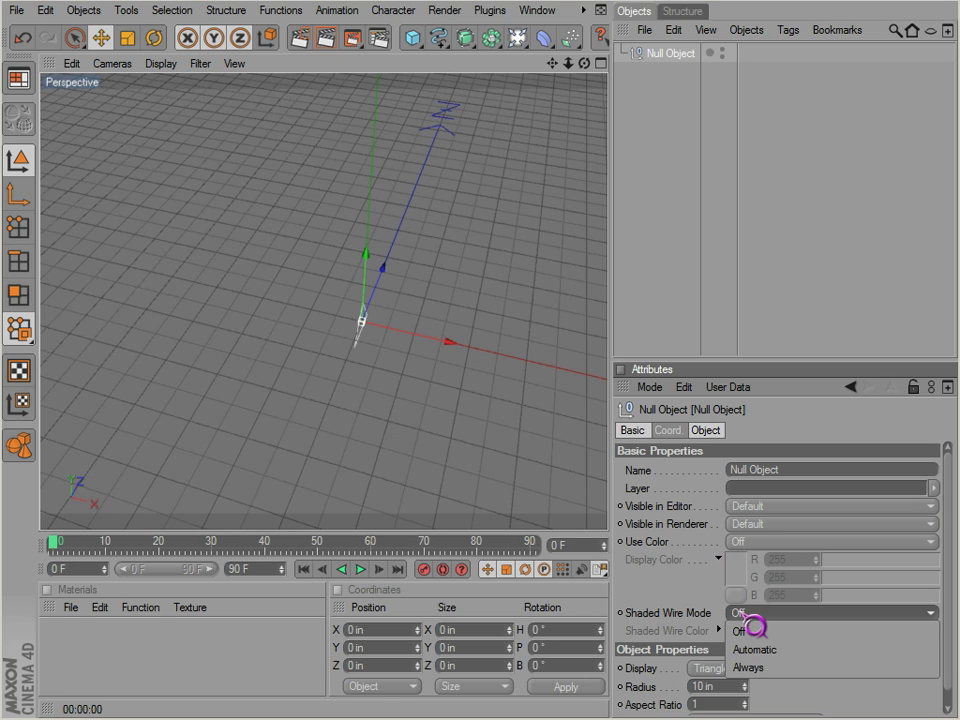
pyautogui.click(764, 652)
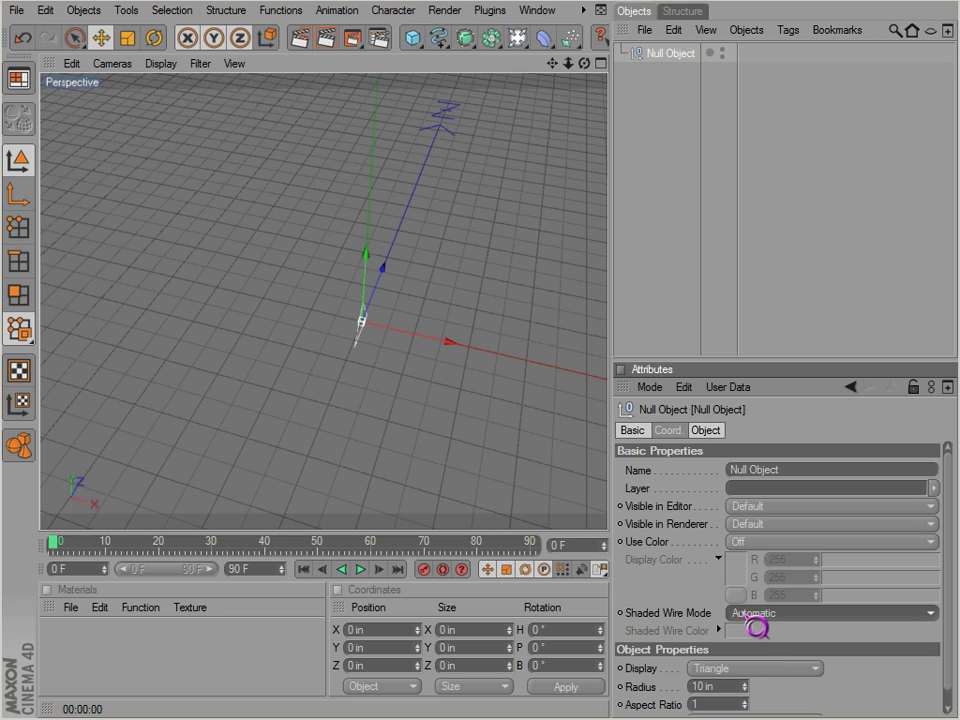
pyautogui.click(755, 616)
pyautogui.click(772, 668)
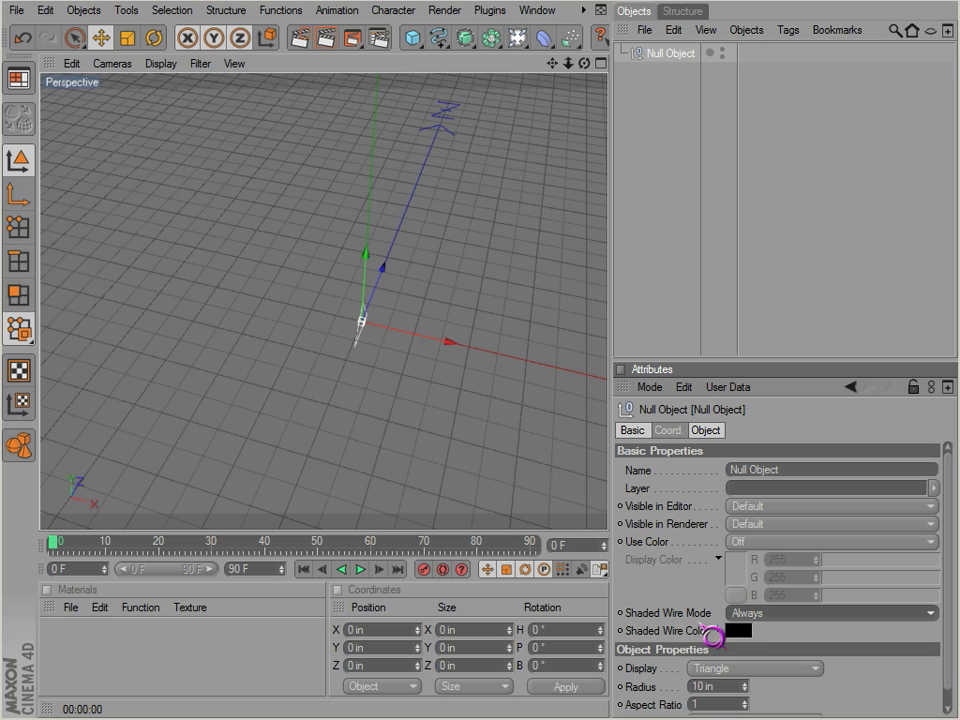
# Step: Set the Null Object's Use Color to Automatic and its Shaded Wire Mode to Off
pyautogui.click(720, 560)
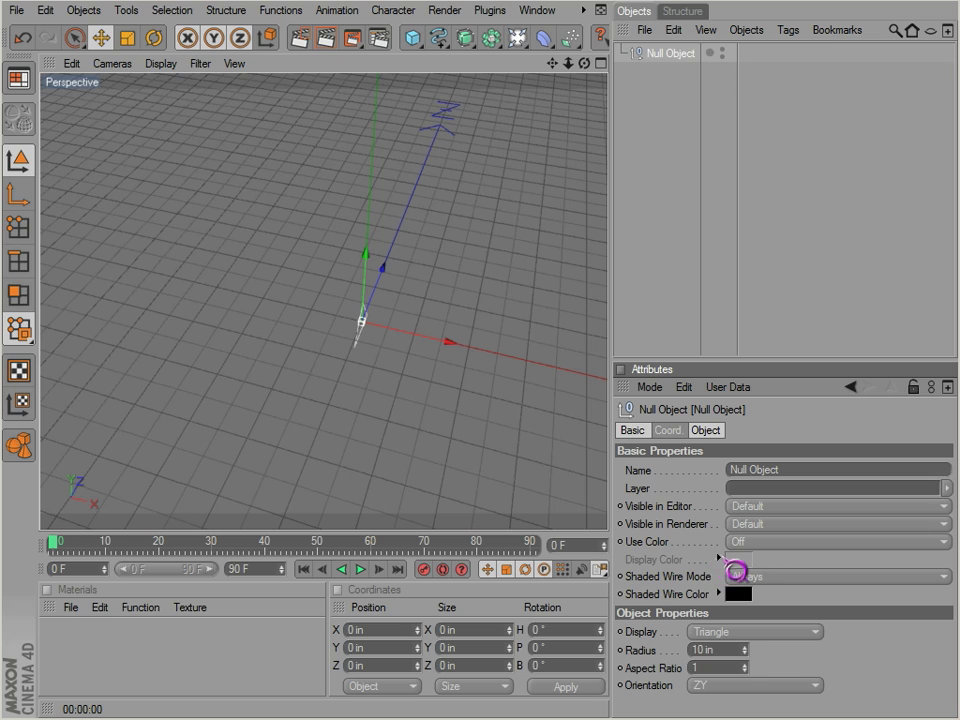
pyautogui.click(719, 559)
pyautogui.click(750, 543)
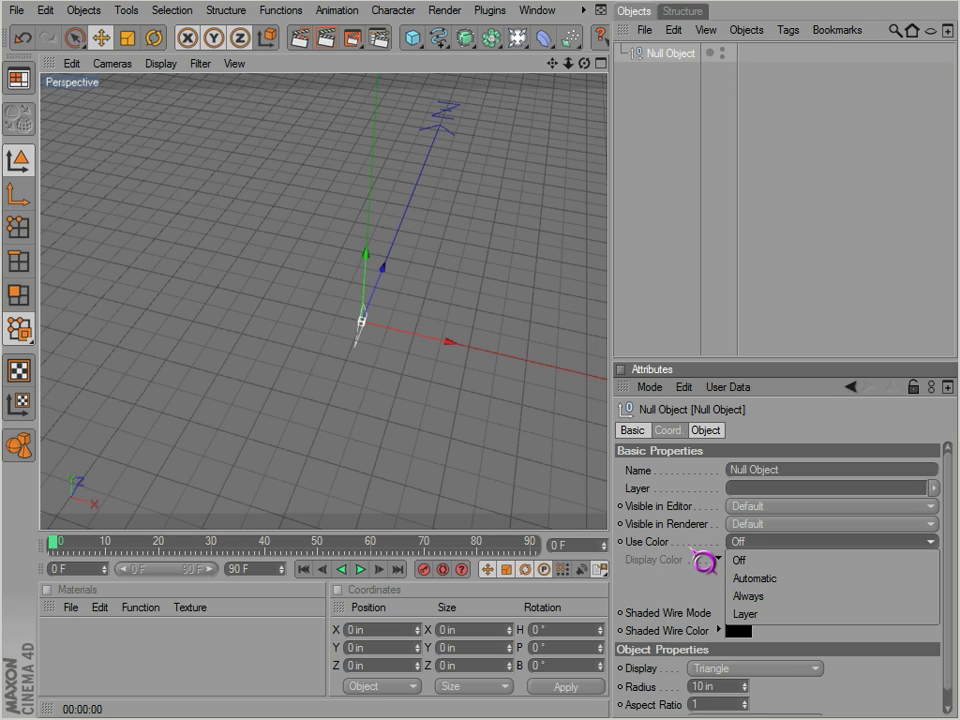
pyautogui.click(693, 547)
pyautogui.click(739, 545)
pyautogui.click(752, 579)
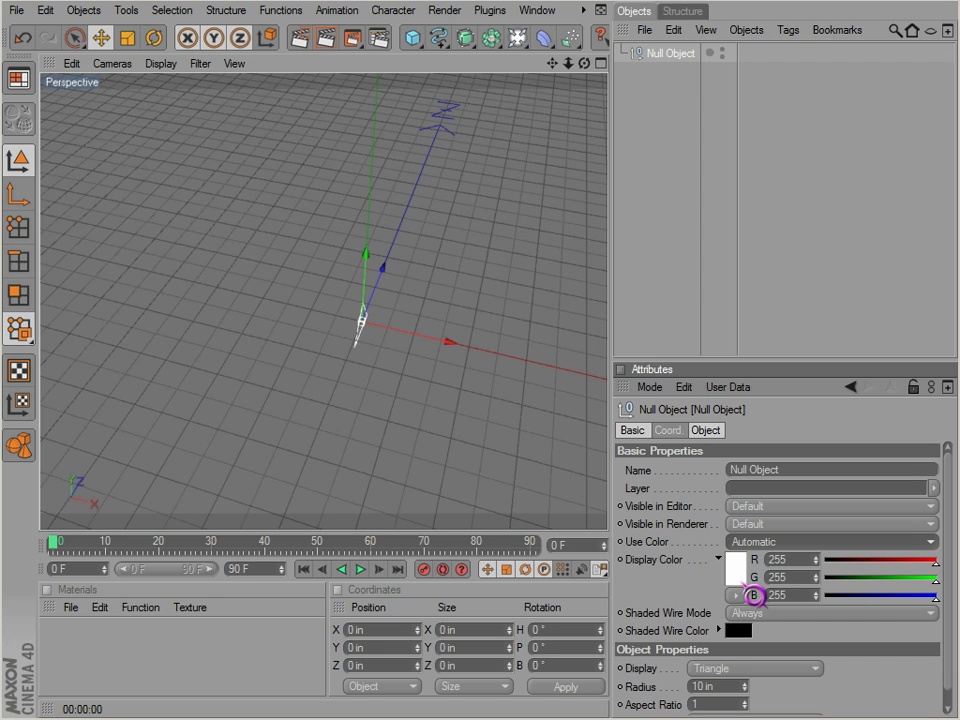
pyautogui.click(754, 614)
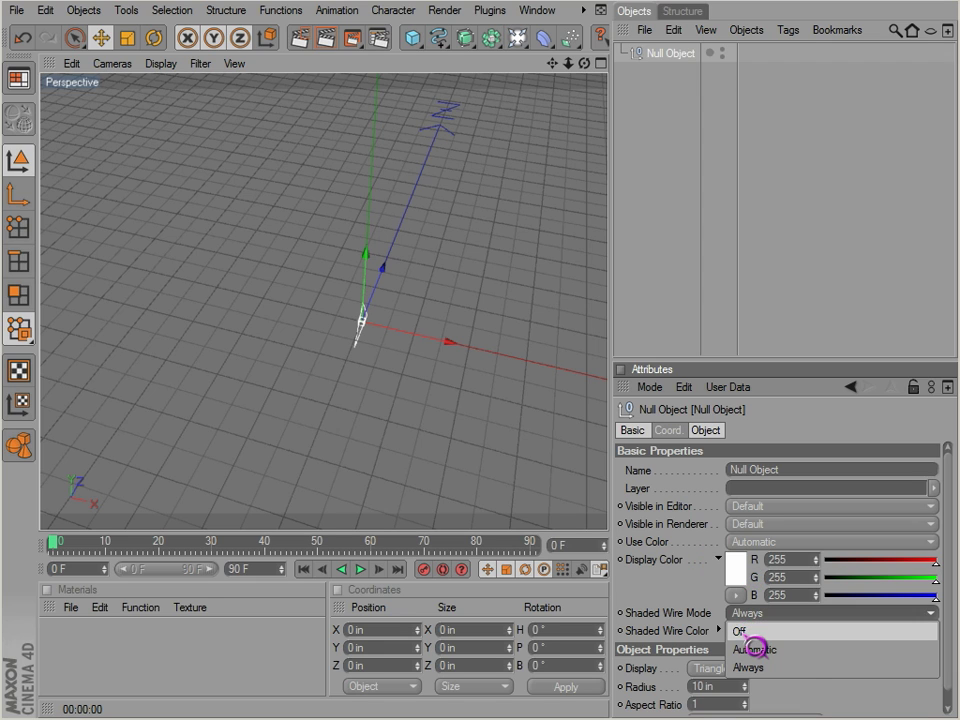
pyautogui.click(756, 633)
# Step: Pick a magenta display color for the Null Object with R 214, G 35, B 187
pyautogui.click(739, 577)
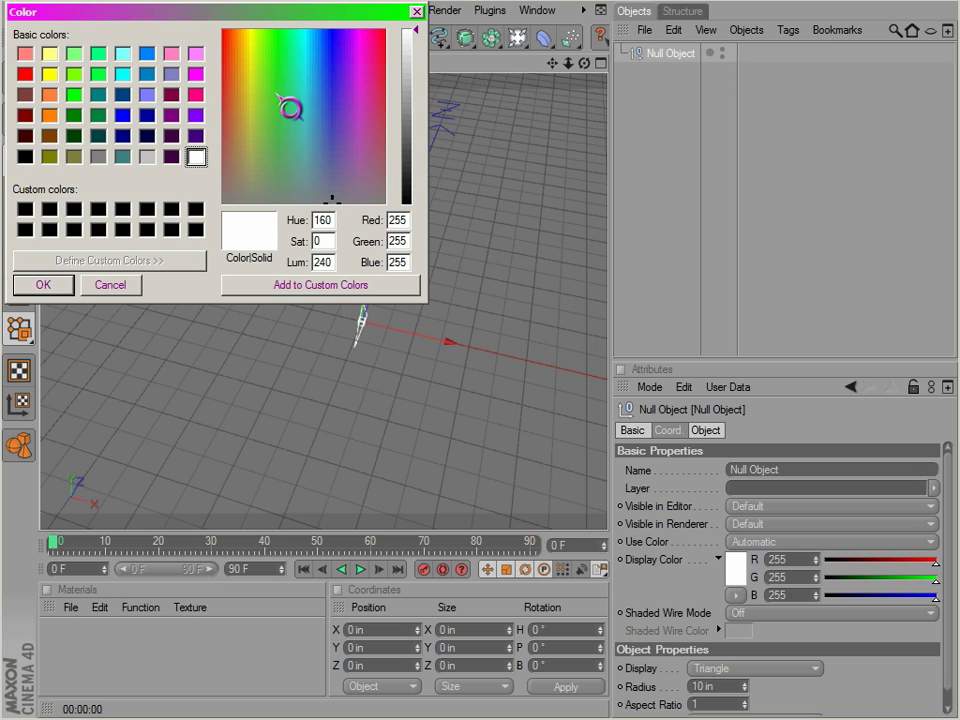
pyautogui.click(361, 78)
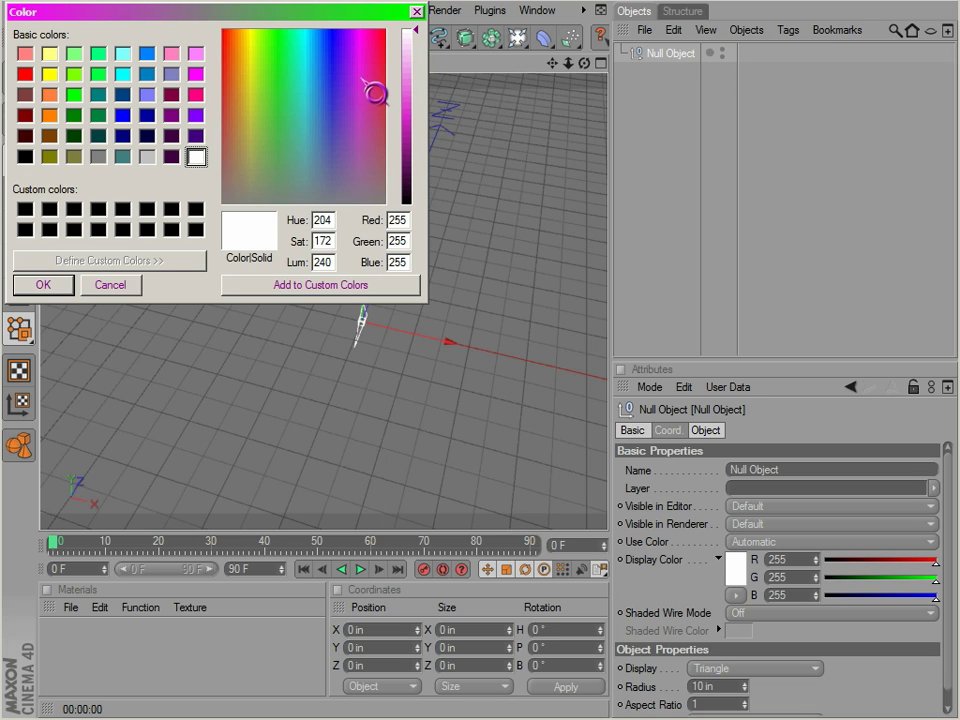
pyautogui.click(412, 122)
pyautogui.click(43, 284)
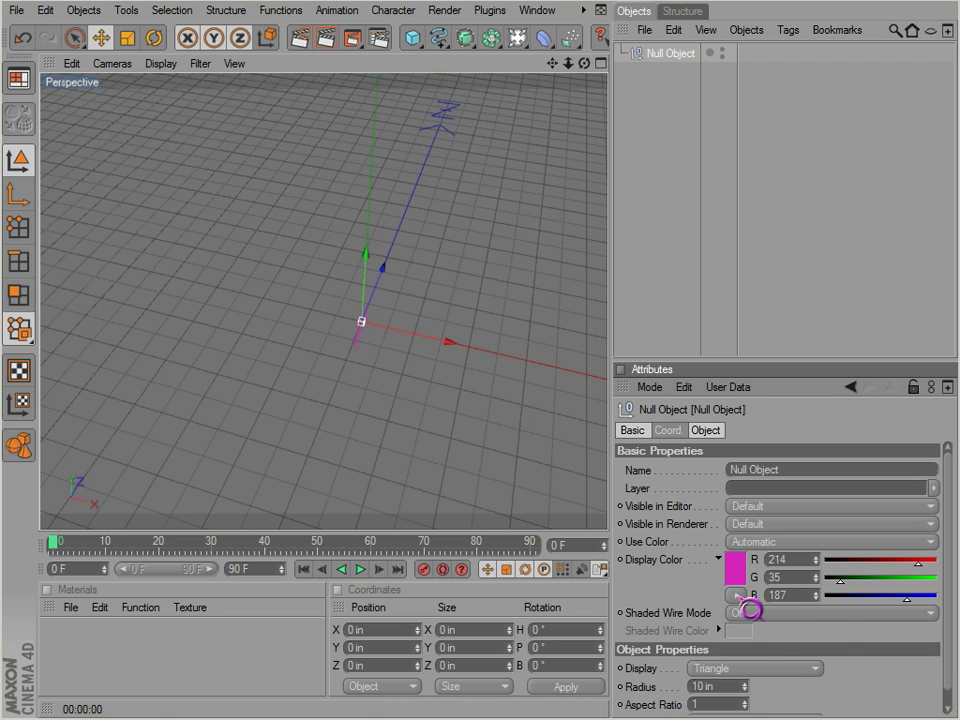
# Step: Switch the display color to the combined HSV/RGB chooser and set a green with hue 84°, saturation 92.683% and value 73.118%
pyautogui.click(739, 595)
pyautogui.click(784, 703)
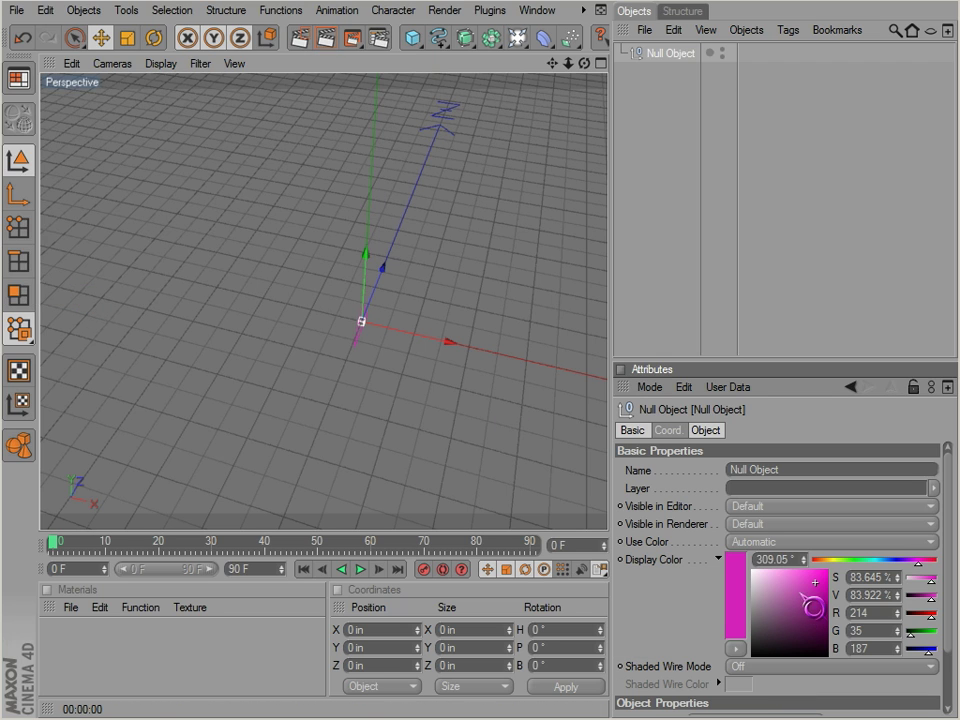
pyautogui.moveTo(812, 606)
pyautogui.mouseDown()
pyautogui.moveTo(801, 592)
pyautogui.moveTo(833, 614)
pyautogui.moveTo(826, 604)
pyautogui.mouseUp()
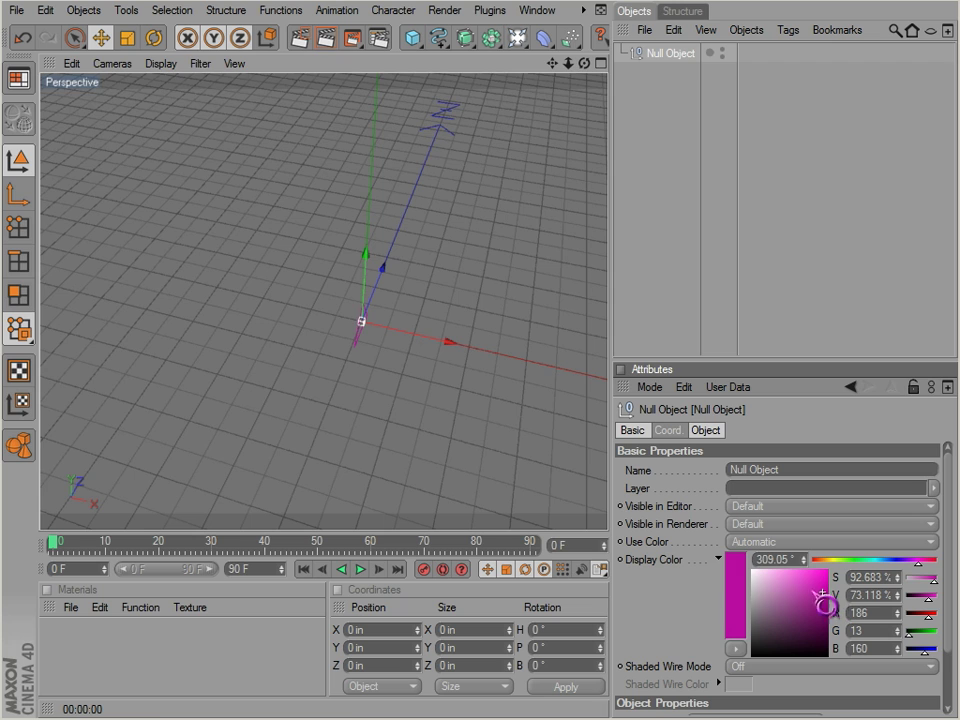
pyautogui.keyDown('alt'); pyautogui.moveTo(546, 466); pyautogui.dragTo(510, 446); pyautogui.keyUp('alt')
pyautogui.click(843, 563)
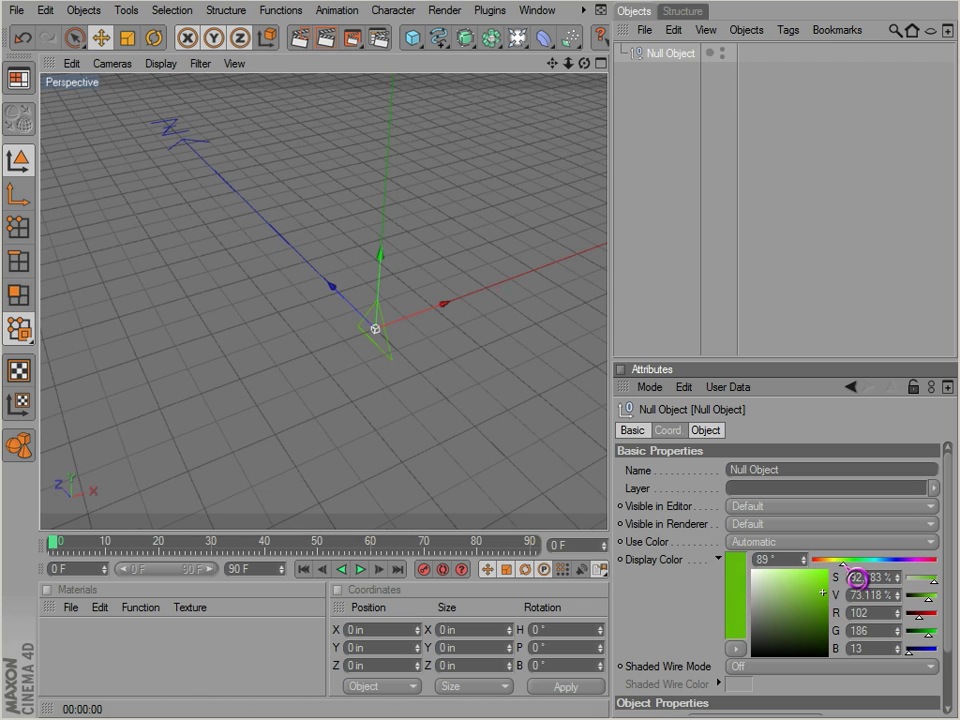
pyautogui.moveTo(843, 565)
pyautogui.mouseDown()
pyautogui.moveTo(905, 563)
pyautogui.moveTo(846, 563)
pyautogui.moveTo(845, 548)
pyautogui.moveTo(840, 574)
pyautogui.moveTo(869, 574)
pyautogui.moveTo(839, 575)
pyautogui.moveTo(928, 576)
pyautogui.moveTo(856, 577)
pyautogui.mouseUp()
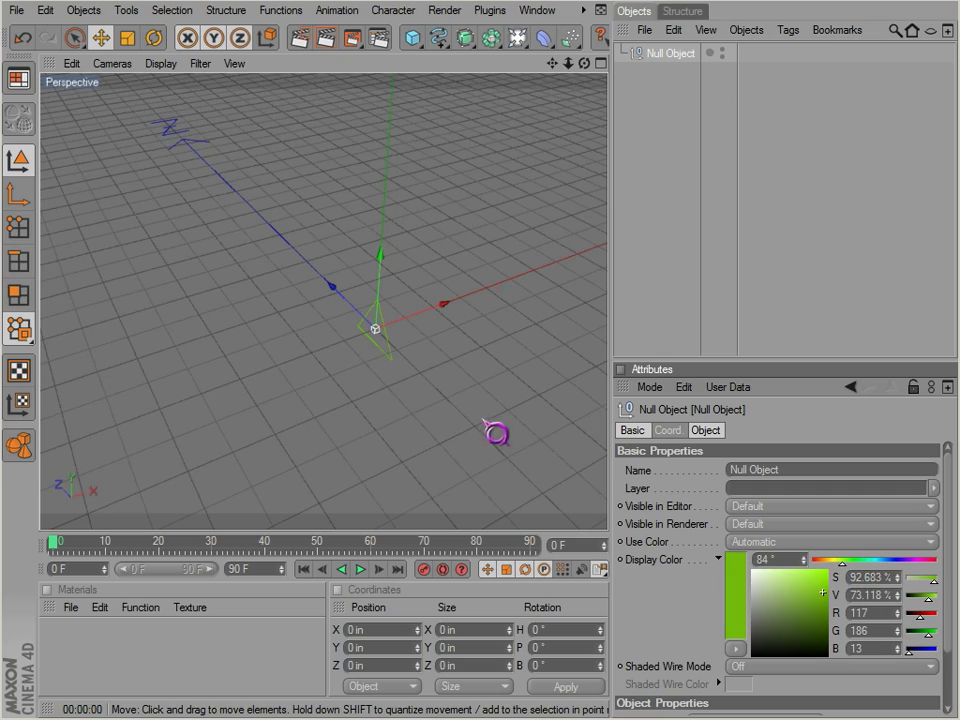
# Step: Collapse the display color settings, try Shaded Wire Mode Always on the Null Object and return it to Off
pyautogui.keyDown('alt'); pyautogui.moveTo(495, 433); pyautogui.dragTo(447, 415); pyautogui.keyUp('alt')
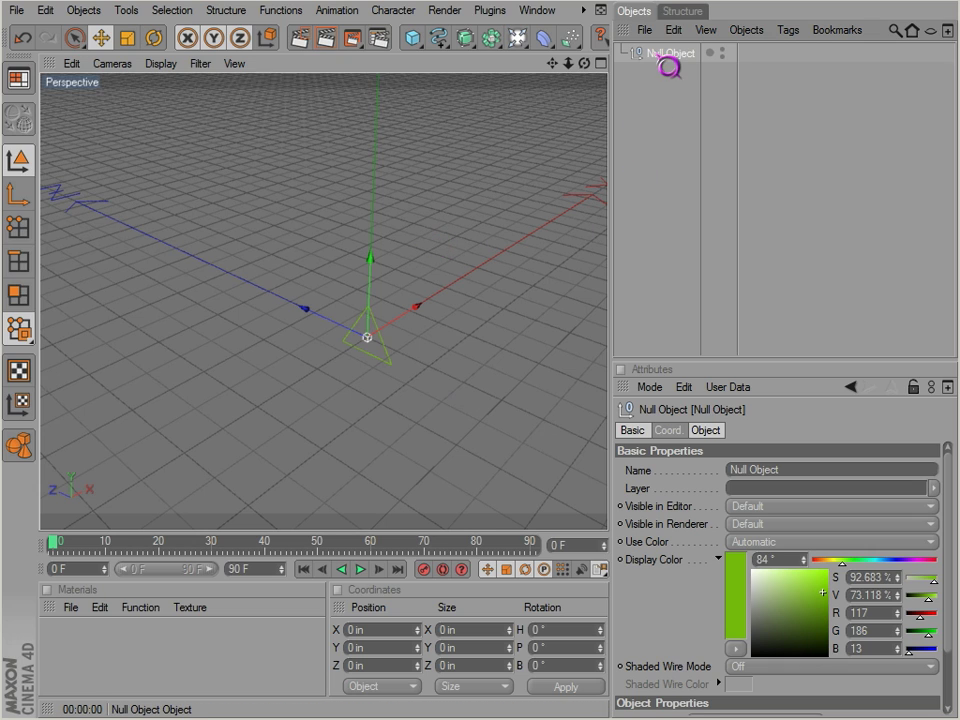
pyautogui.click(719, 559)
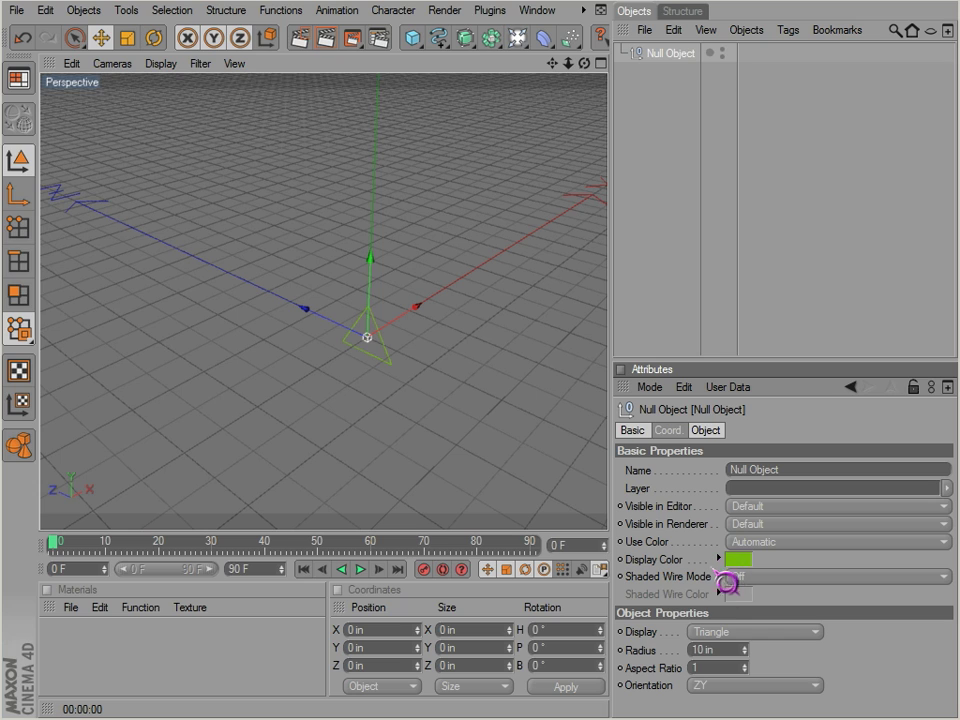
pyautogui.click(746, 578)
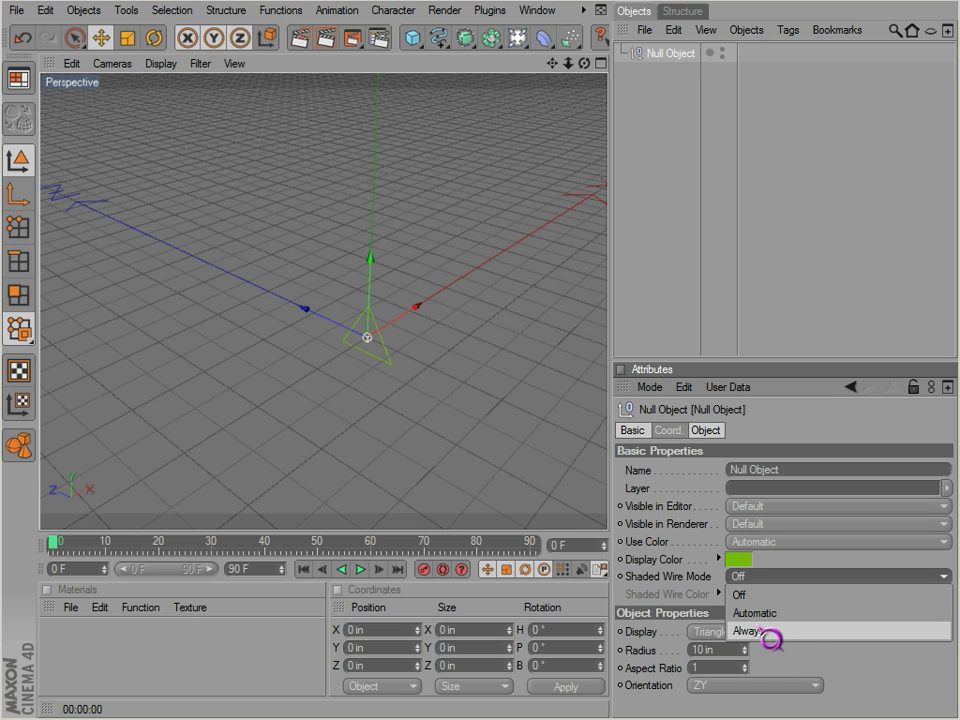
pyautogui.click(758, 630)
pyautogui.click(758, 578)
pyautogui.click(745, 595)
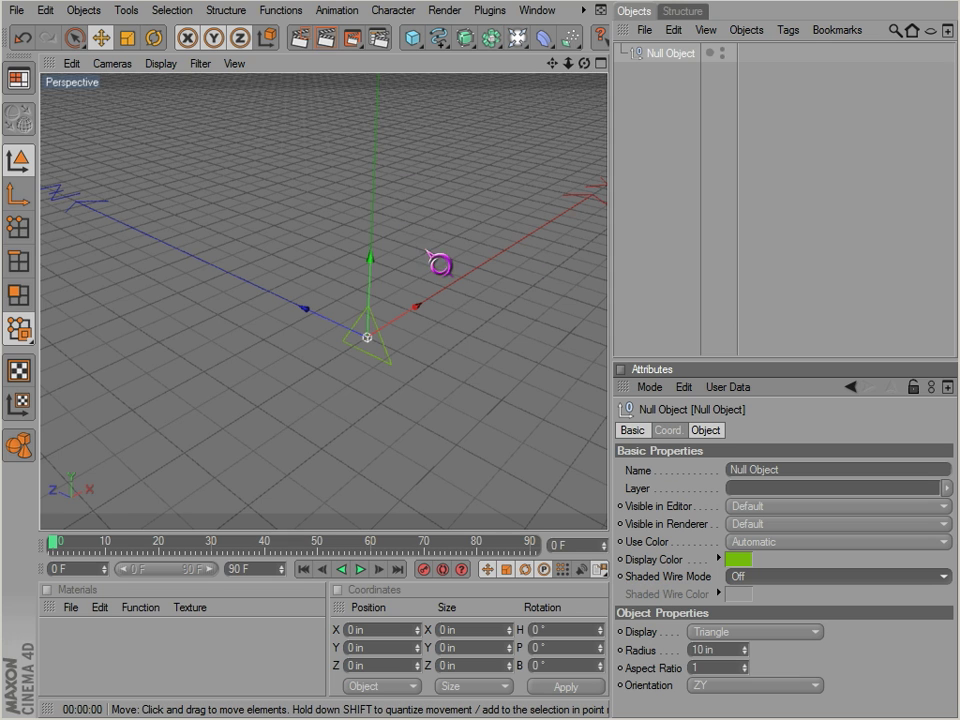
pyautogui.keyDown('alt'); pyautogui.moveTo(430, 251); pyautogui.dragTo(540, 445); pyautogui.keyUp('alt')
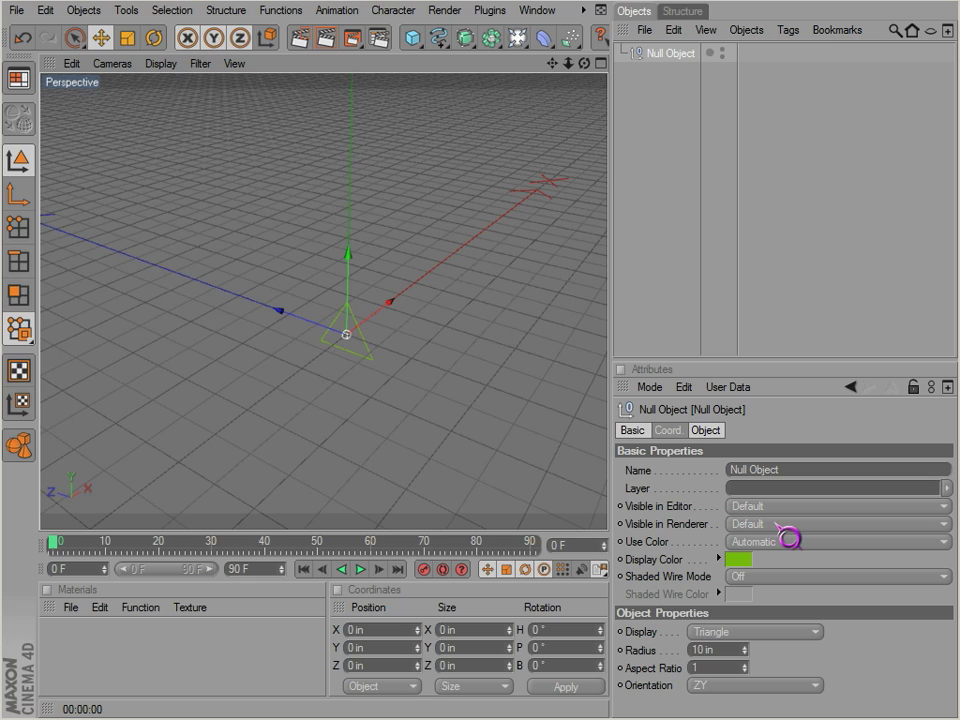